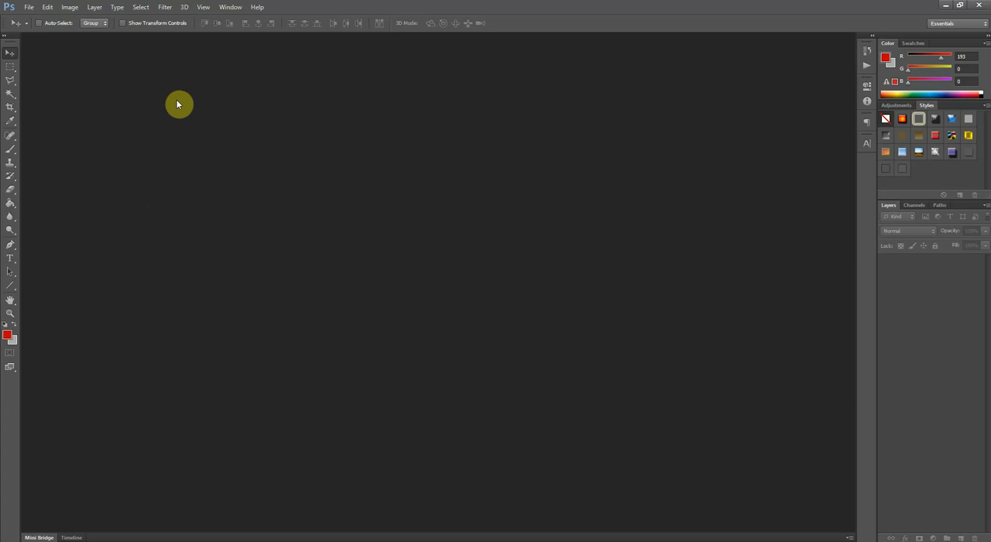
pyautogui.click(48, 8)
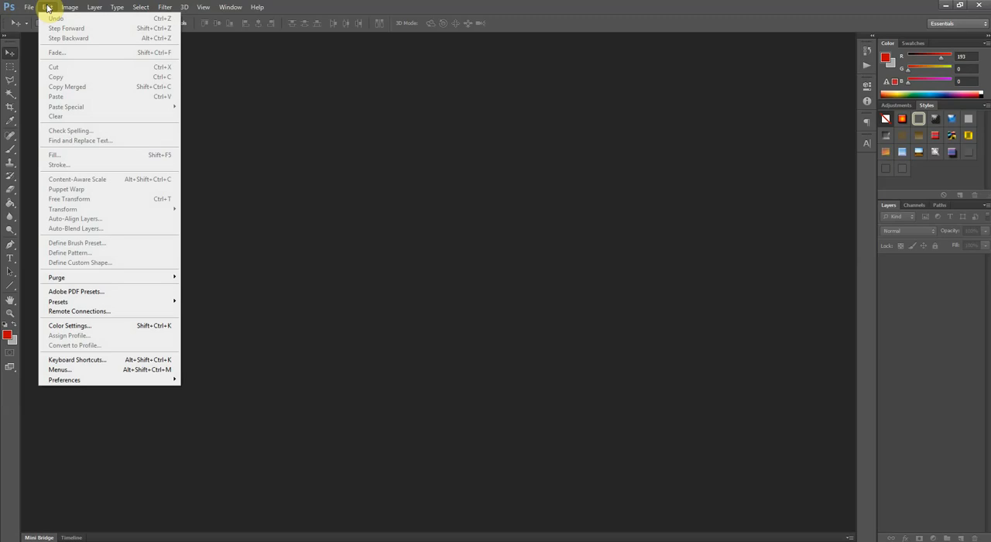
pyautogui.moveTo(29, 9)
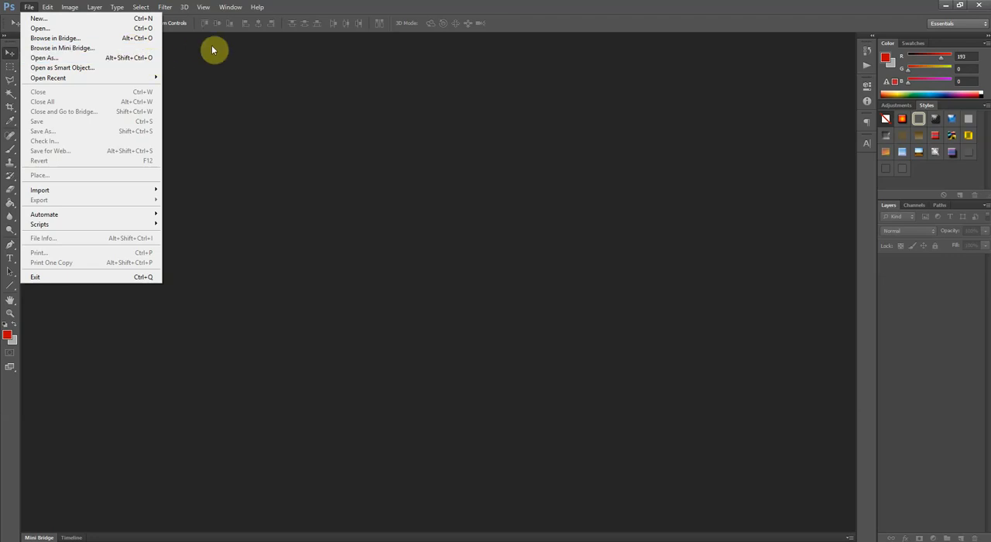
pyautogui.click(211, 88)
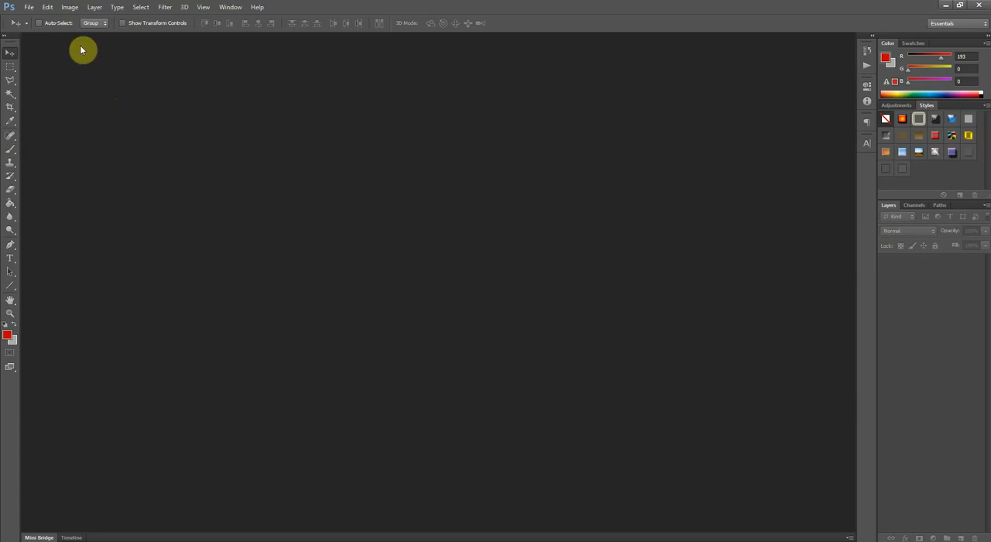
# - Start a new document named Blue Lines with its dimensions measured in pixels
pyautogui.click(32, 11)
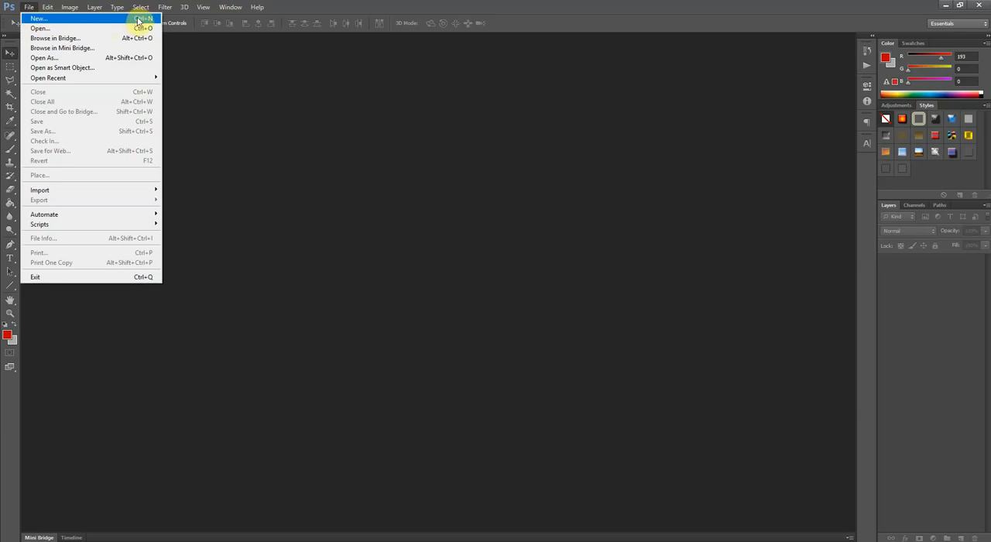
pyautogui.click(92, 19)
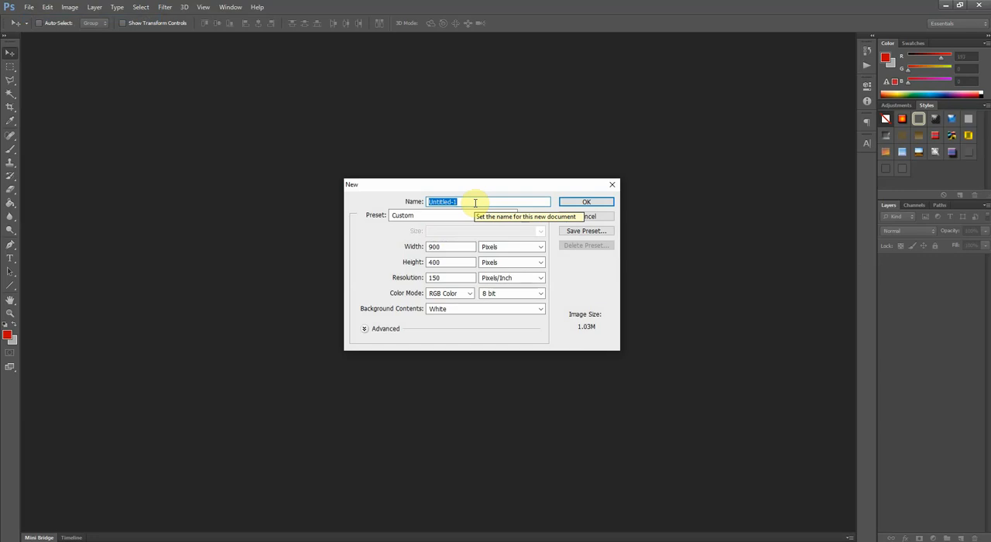
pyautogui.write('Blue ')
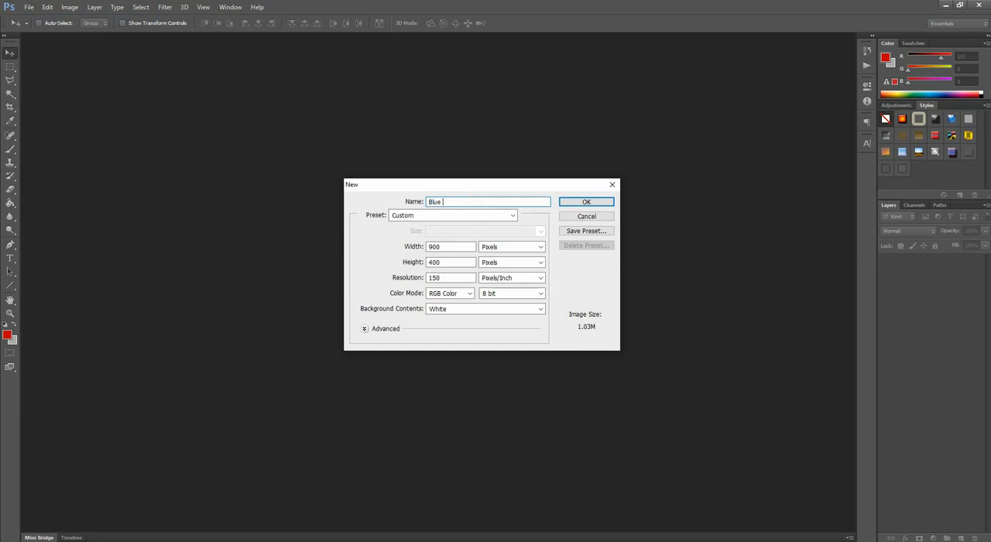
pyautogui.write('Lines')
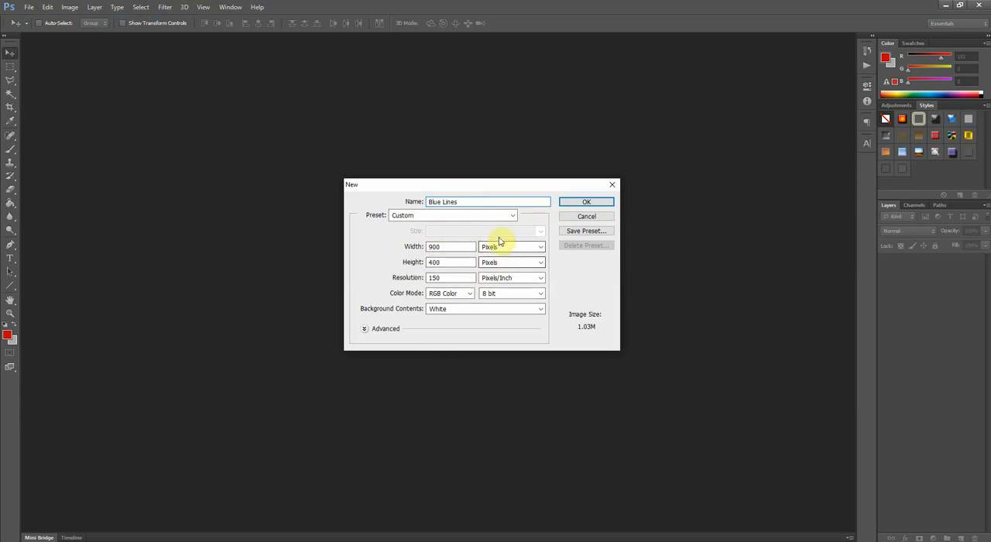
pyautogui.click(505, 247)
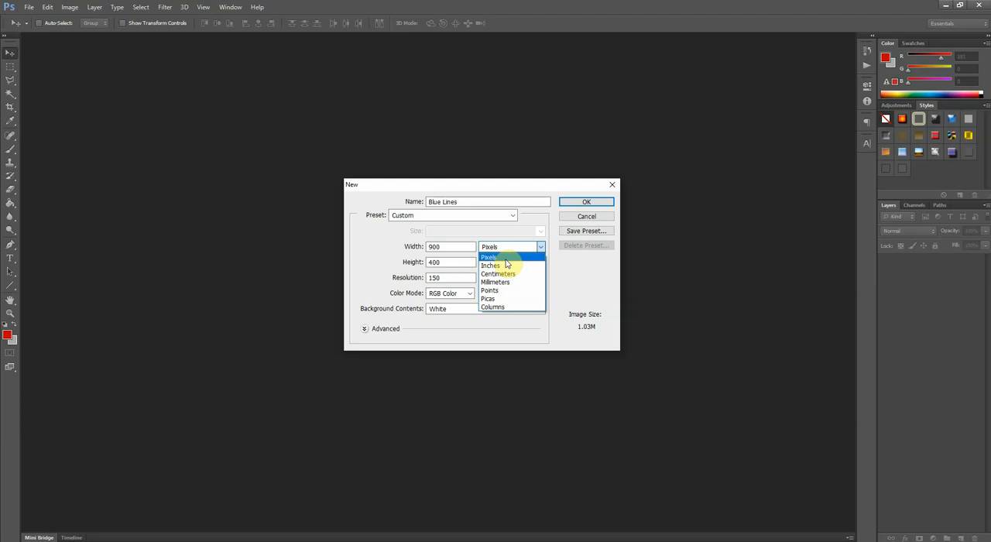
pyautogui.click(505, 260)
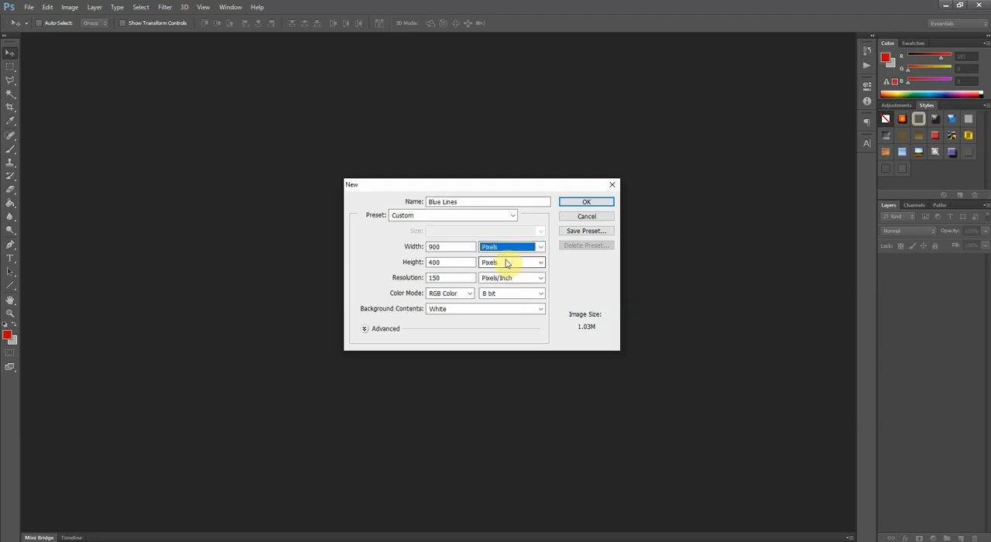
# - Create the 900 × 400 pixel document at 150 pixels/inch with RGB Color mode and white background contents
pyautogui.doubleClick(449, 279)
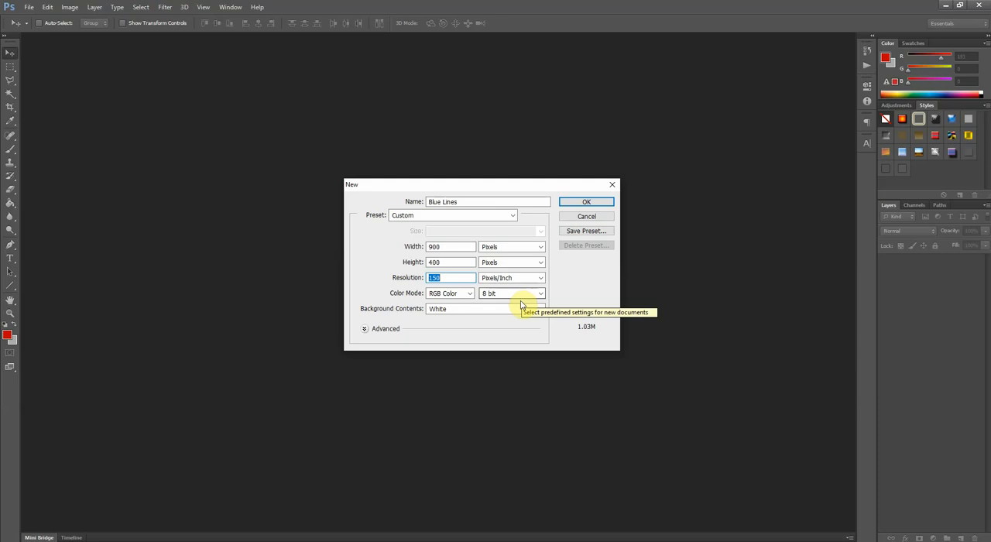
pyautogui.click(461, 297)
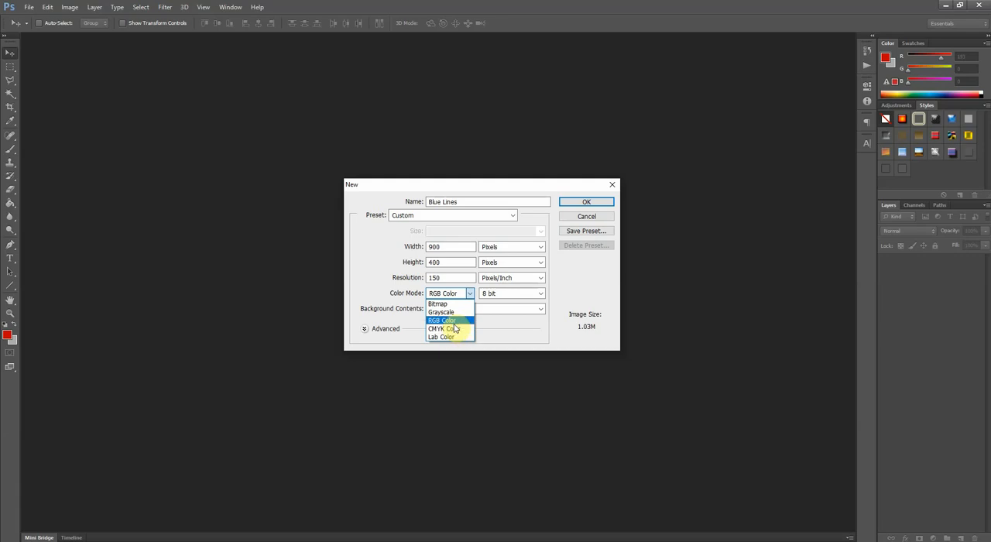
pyautogui.click(449, 321)
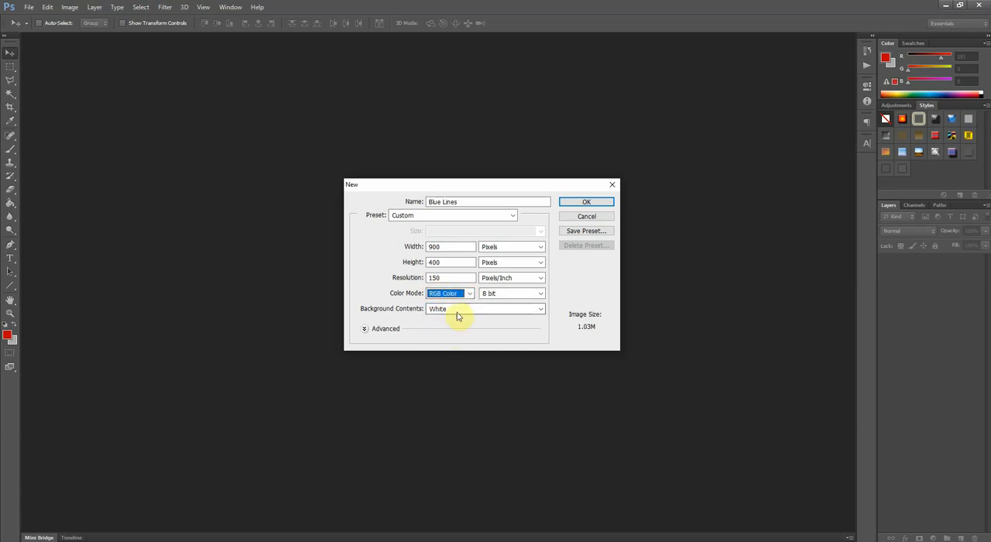
pyautogui.click(457, 310)
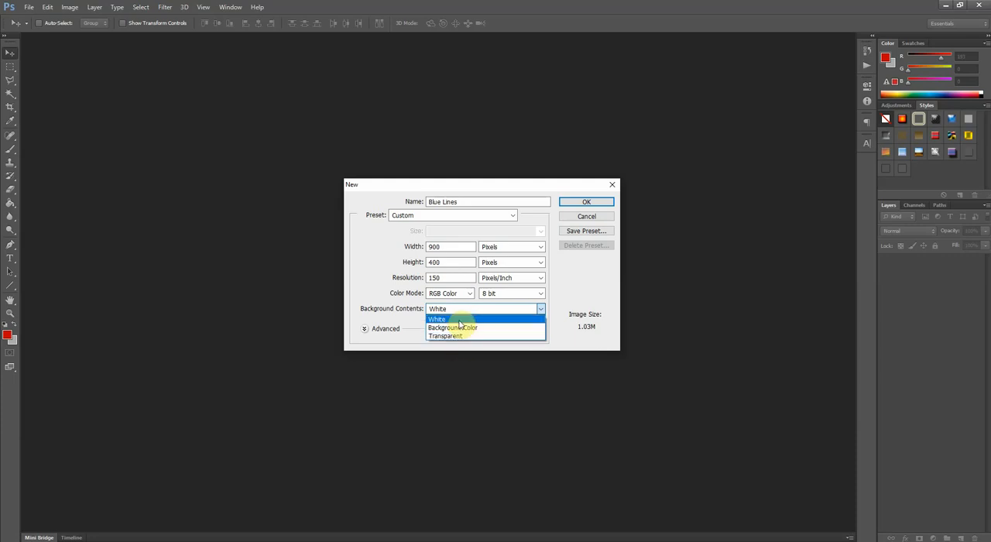
pyautogui.click(458, 320)
pyautogui.click(459, 310)
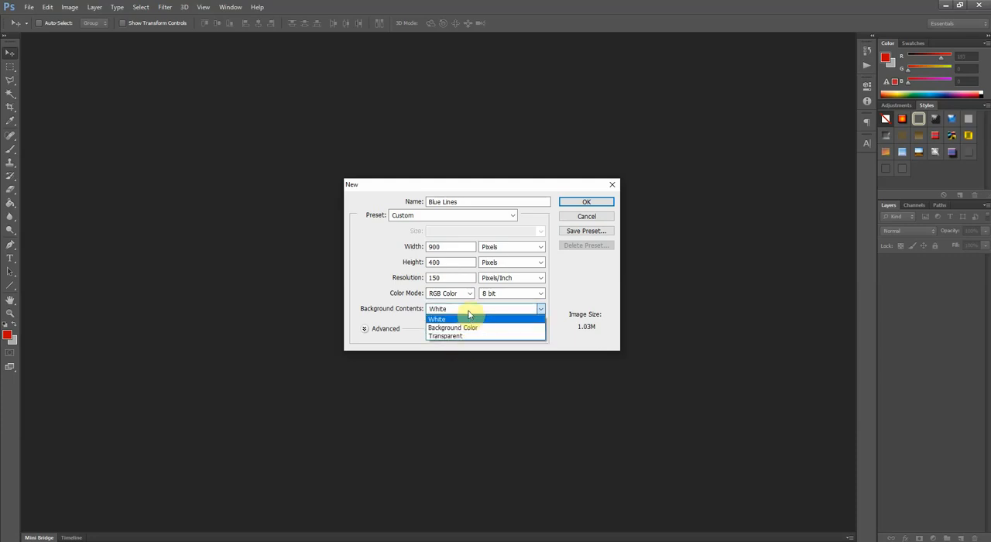
pyautogui.click(471, 316)
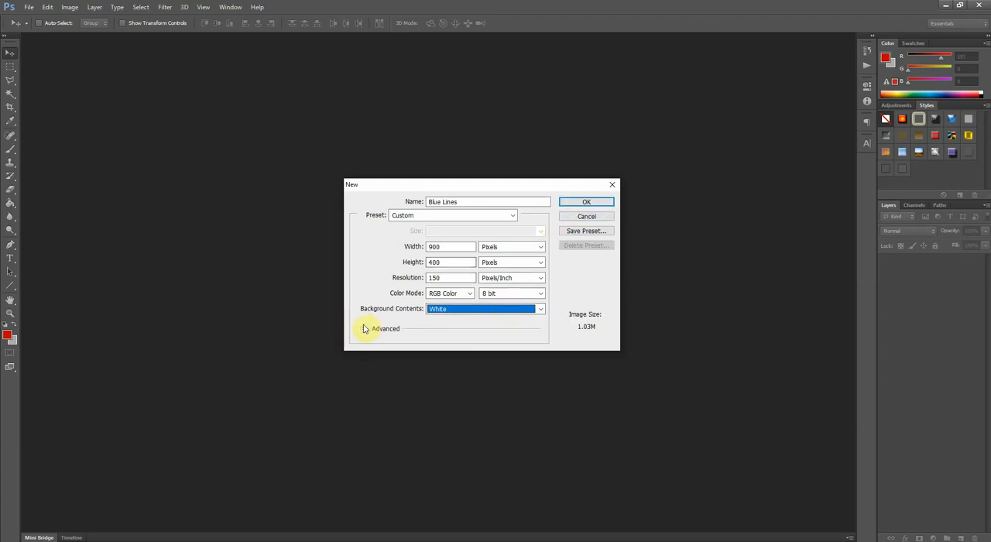
pyautogui.click(598, 202)
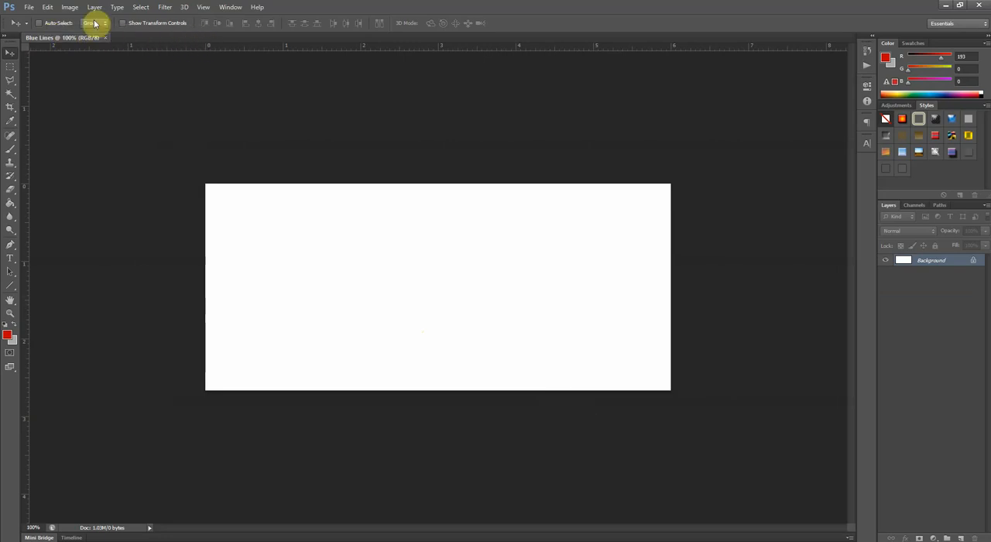
# - Create a second blank document with the default name and settings, and close it again
pyautogui.click(29, 10)
pyautogui.click(38, 19)
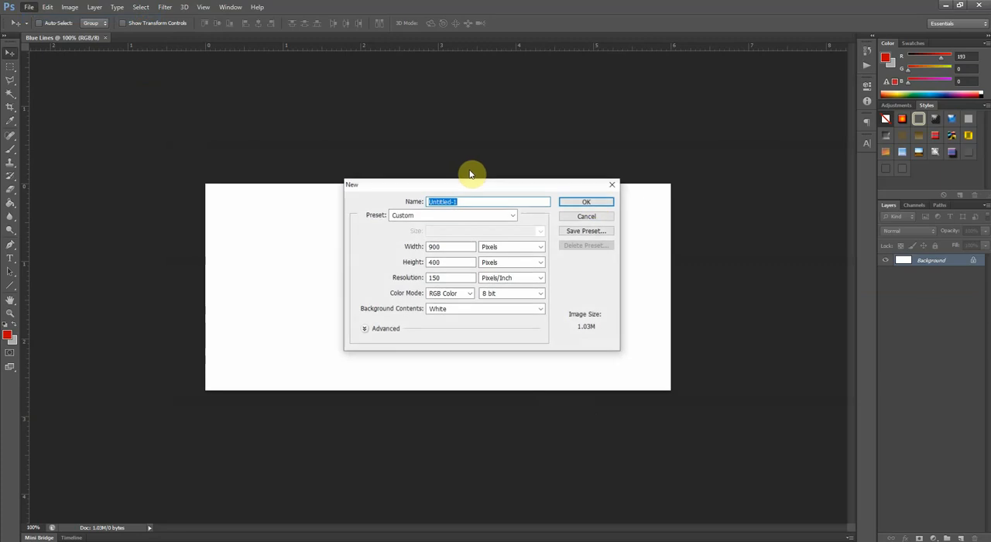
pyautogui.click(586, 202)
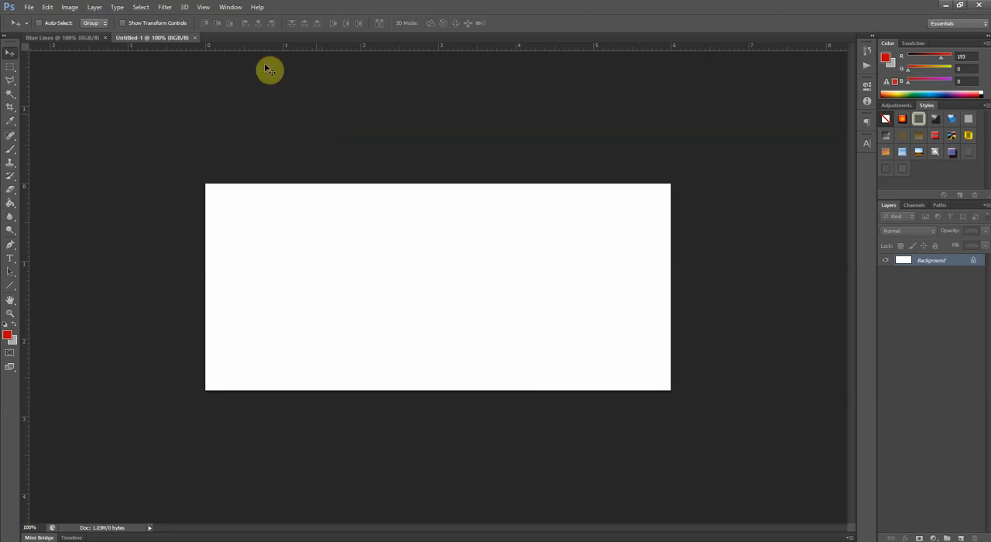
pyautogui.click(195, 38)
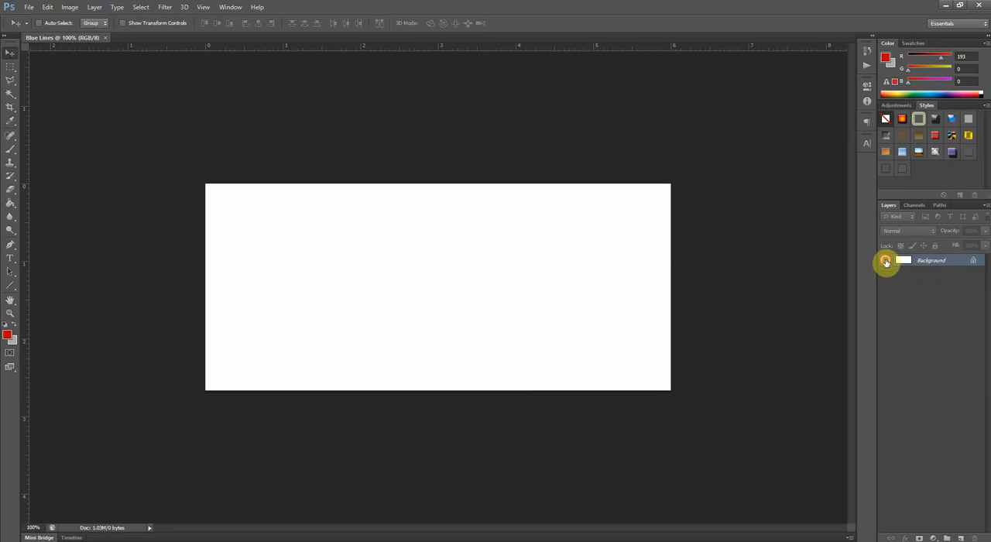
# - Convert the locked Background into a regular layer and add a new empty layer above it
pyautogui.doubleClick(975, 264)
pyautogui.click(584, 172)
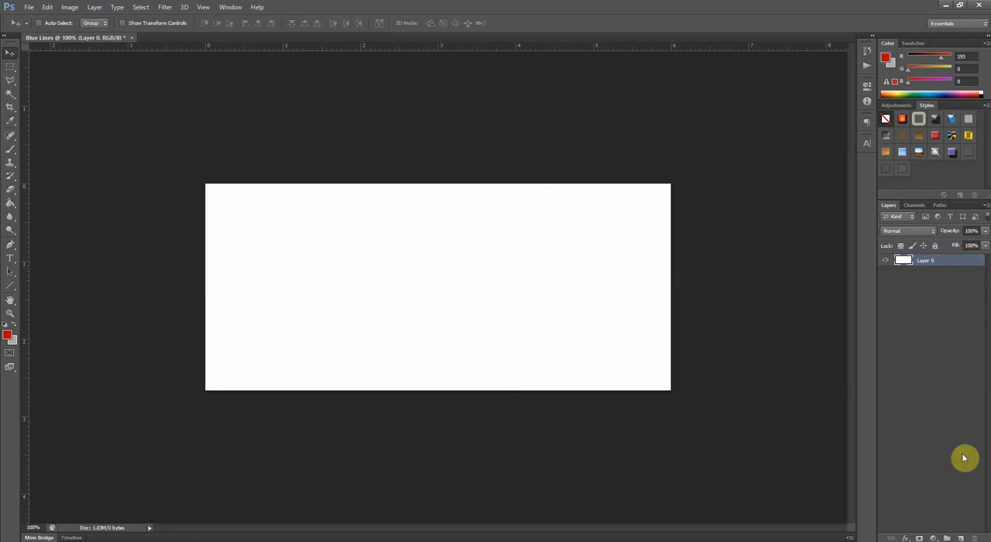
pyautogui.click(961, 537)
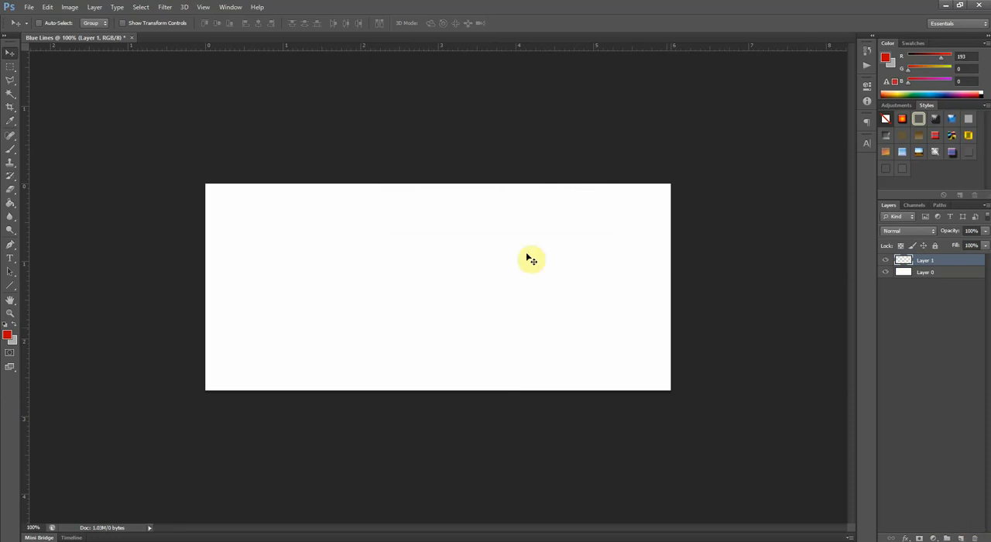
pyautogui.click(94, 8)
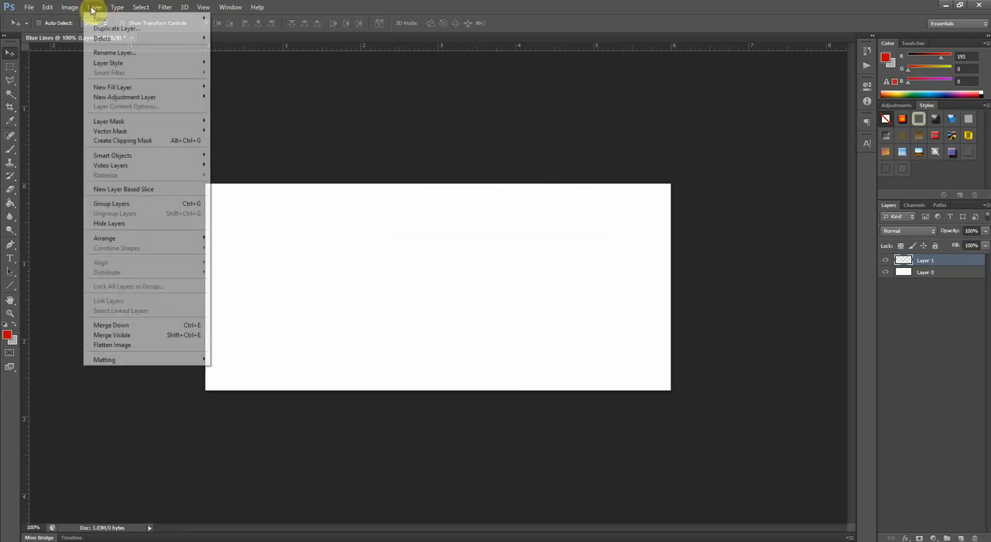
pyautogui.moveTo(101, 19)
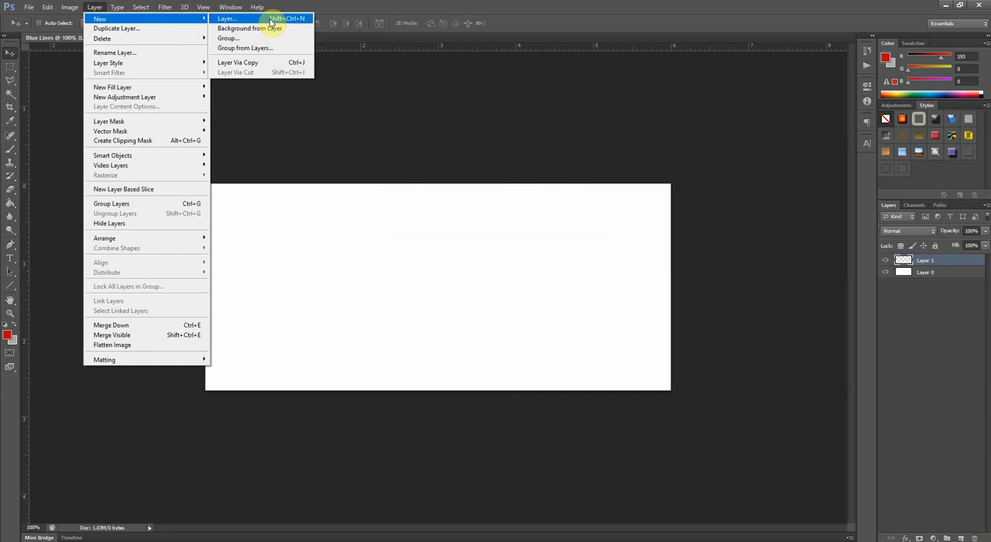
pyautogui.click(931, 263)
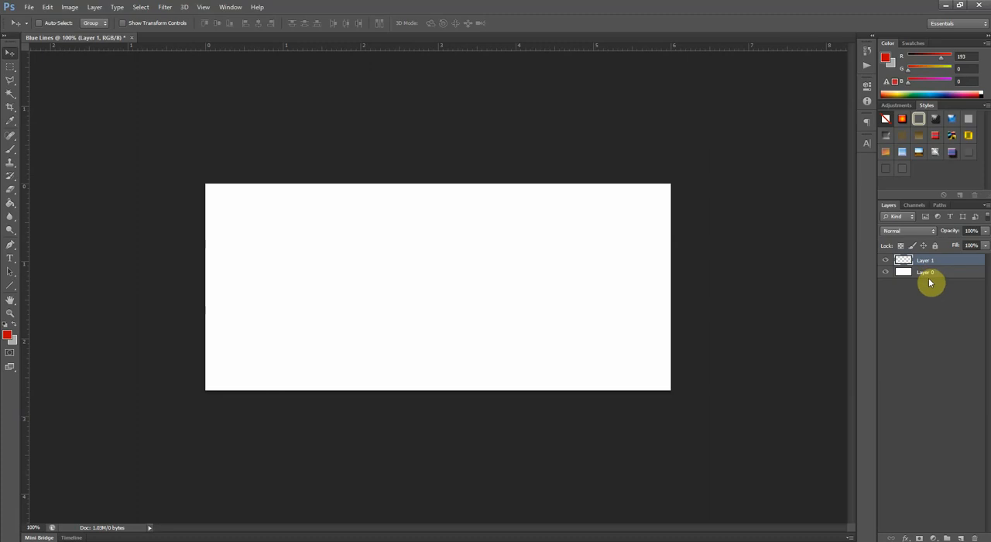
# - Hide the white Layer 0 and make the transparent Layer 1 the active layer
pyautogui.click(928, 274)
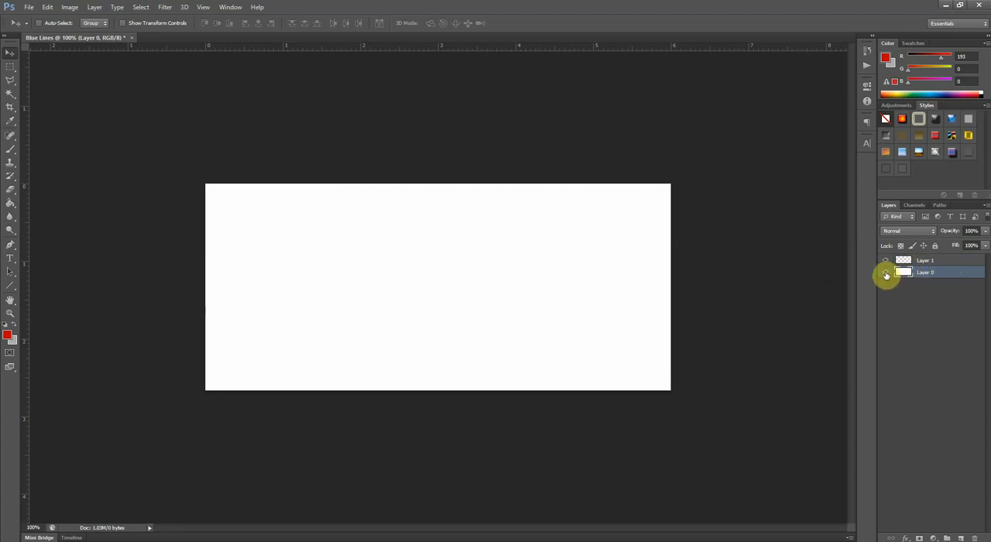
pyautogui.click(886, 273)
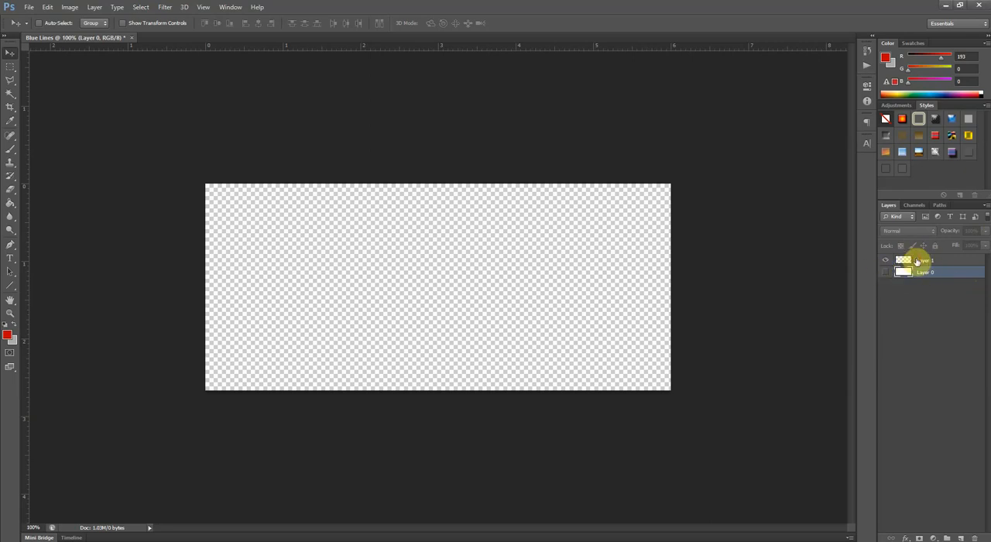
pyautogui.click(917, 262)
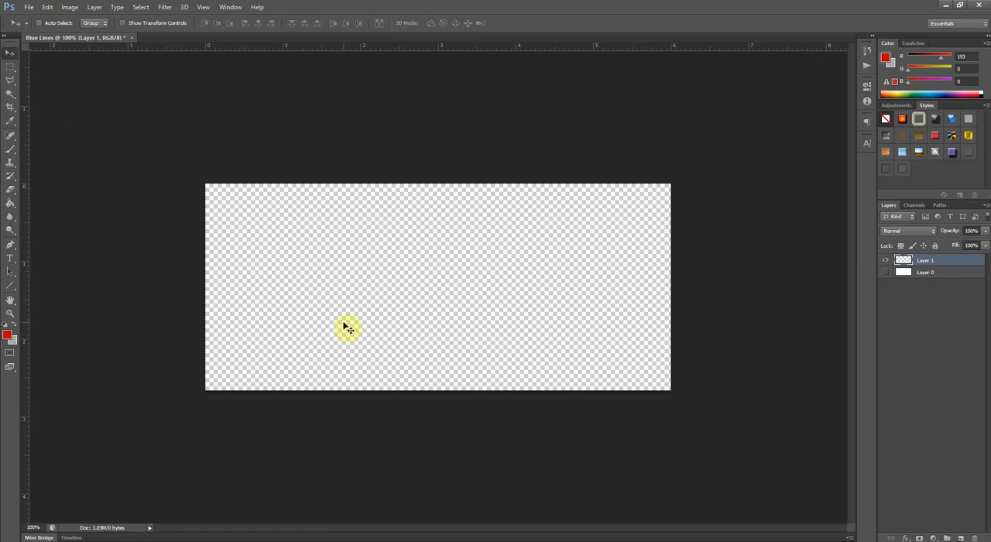
# - Choose the Brush tool and set the foreground color to the saturated blue 0900c1
pyautogui.press('b')
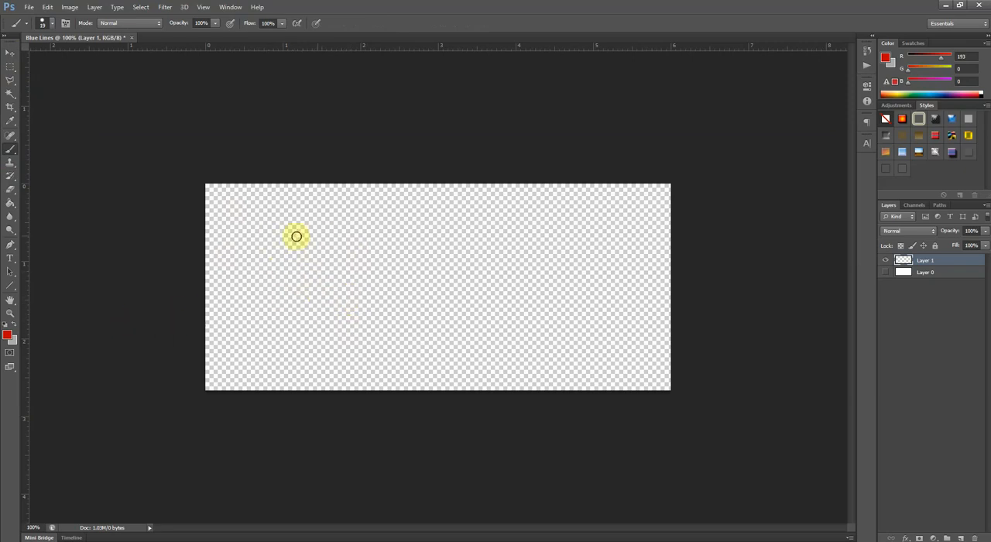
pyautogui.click(10, 337)
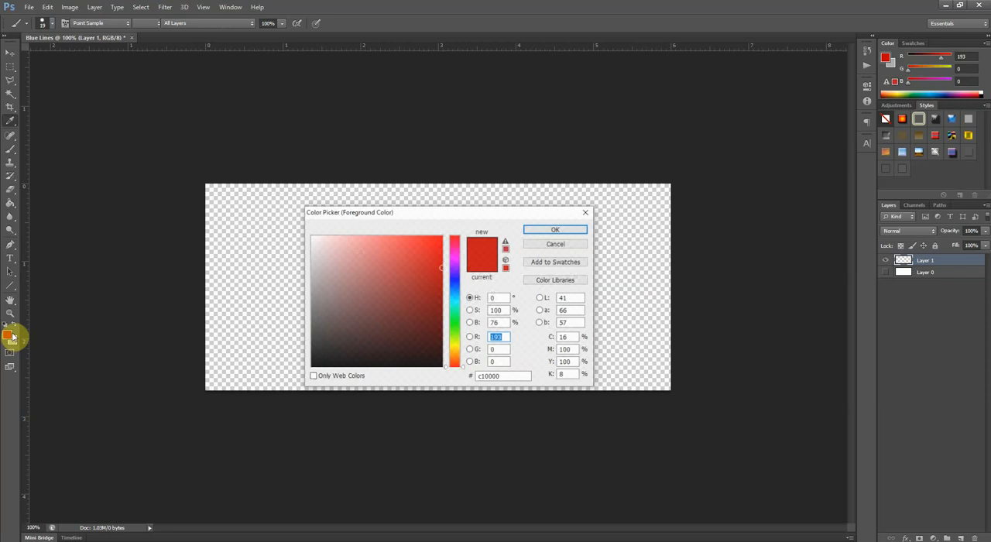
pyautogui.click(456, 280)
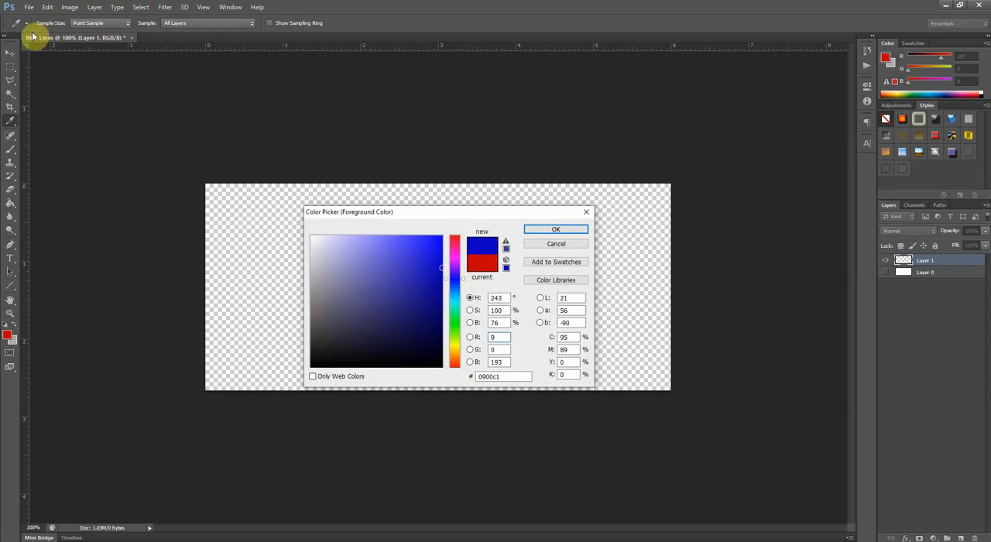
pyautogui.click(544, 228)
# - Set the Brush tool's foreground color to a muted blue with RGB values 68, 107, 159
pyautogui.press('b')
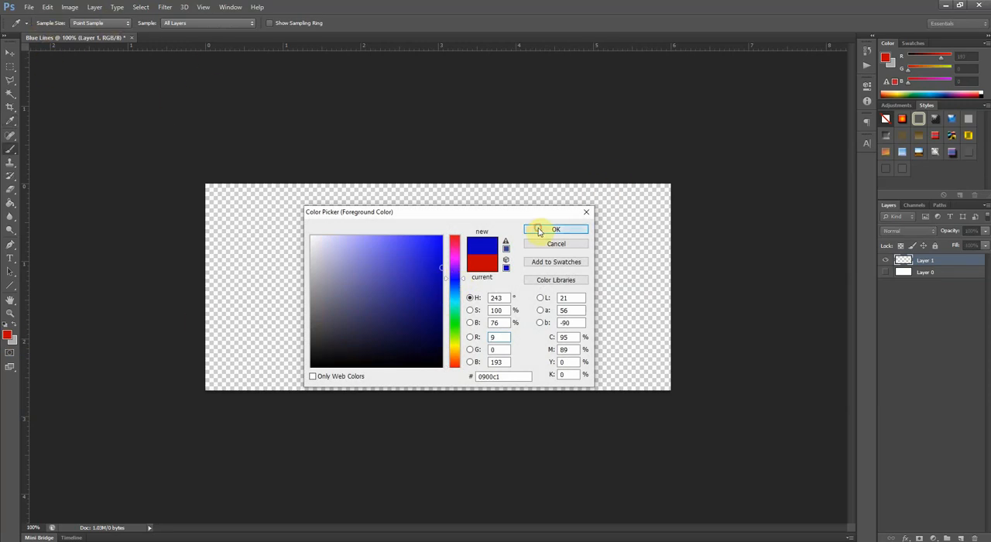
pyautogui.click(11, 336)
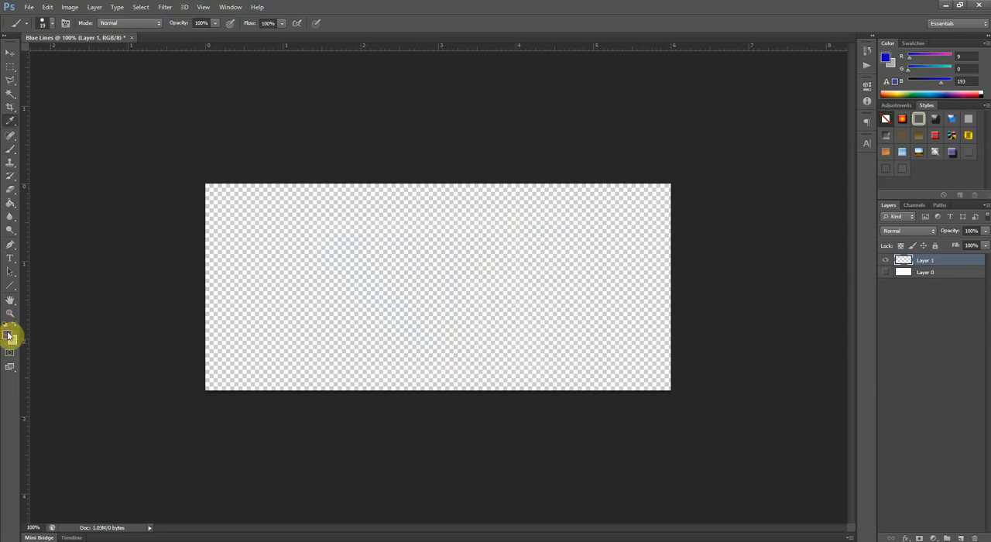
pyautogui.moveTo(456, 281)
pyautogui.mouseDown()
pyautogui.moveTo(456, 306)
pyautogui.moveTo(455, 241)
pyautogui.moveTo(457, 281)
pyautogui.mouseUp()
pyautogui.moveTo(394, 265); pyautogui.dragTo(452, 288)
pyautogui.moveTo(414, 280); pyautogui.dragTo(386, 285)
pyautogui.click(566, 228)
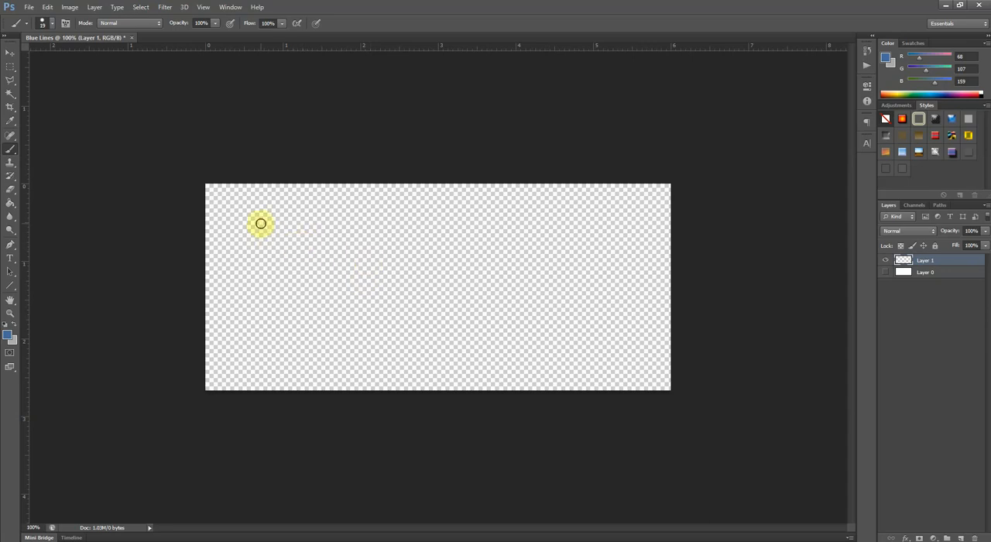
# - Paint two vertical lines, a spiral and a zigzag side by side across Layer 1 with the blue brush
pyautogui.moveTo(261, 221); pyautogui.dragTo(265, 347)
pyautogui.moveTo(311, 222); pyautogui.dragTo(314, 342)
pyautogui.moveTo(374, 277)
pyautogui.mouseDown()
pyautogui.moveTo(405, 275)
pyautogui.moveTo(390, 246)
pyautogui.moveTo(359, 291)
pyautogui.moveTo(422, 298)
pyautogui.moveTo(405, 229)
pyautogui.moveTo(382, 224)
pyautogui.moveTo(349, 247)
pyautogui.moveTo(342, 274)
pyautogui.moveTo(359, 318)
pyautogui.moveTo(424, 316)
pyautogui.mouseUp()
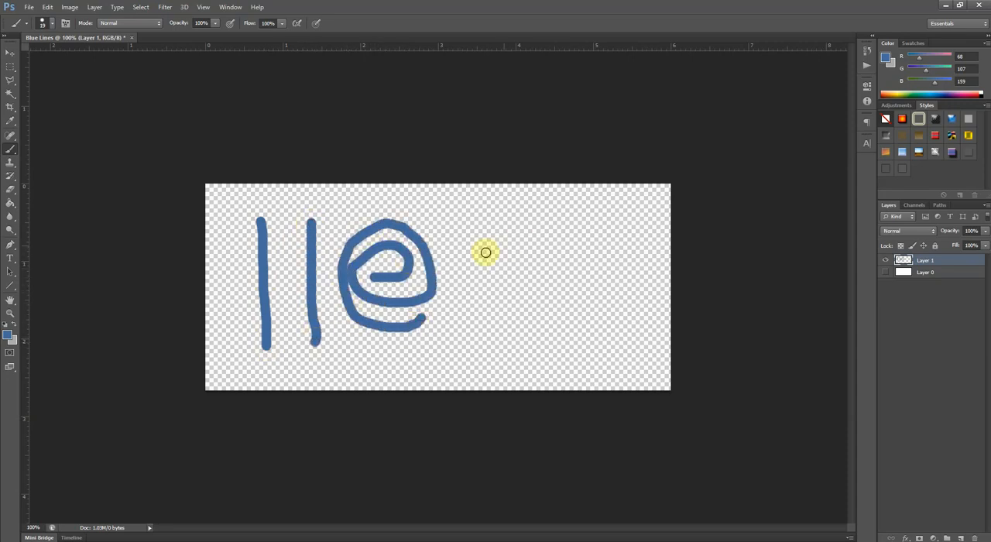
pyautogui.click(463, 245)
pyautogui.moveTo(500, 235)
pyautogui.mouseDown()
pyautogui.moveTo(481, 266)
pyautogui.moveTo(520, 264)
pyautogui.moveTo(517, 315)
pyautogui.moveTo(574, 275)
pyautogui.moveTo(543, 331)
pyautogui.moveTo(582, 320)
pyautogui.moveTo(598, 365)
pyautogui.mouseUp()
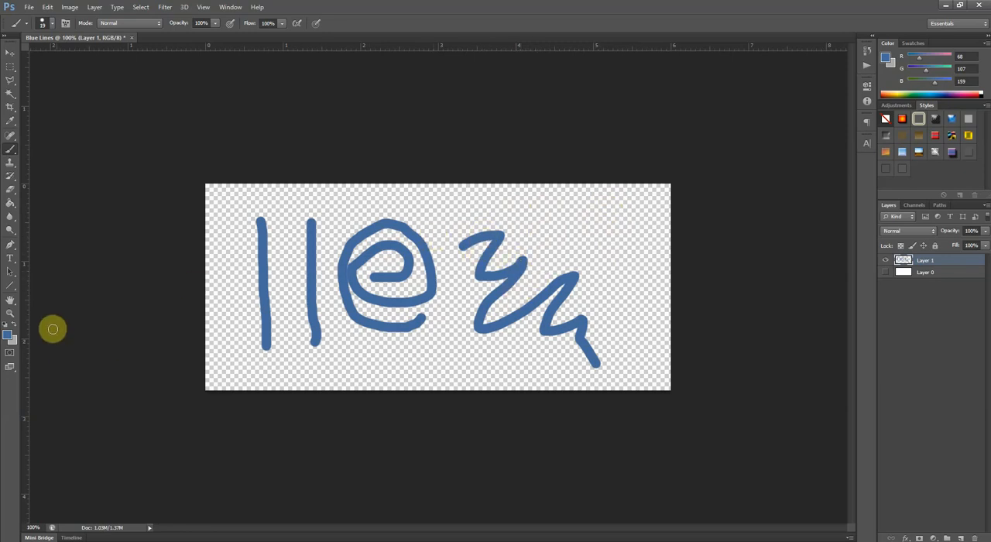
# - Set the foreground color to black, RGB 0, 0, 0, and choose the Brush tool
pyautogui.click(8, 336)
pyautogui.moveTo(270, 301); pyautogui.dragTo(272, 369)
pyautogui.click(557, 231)
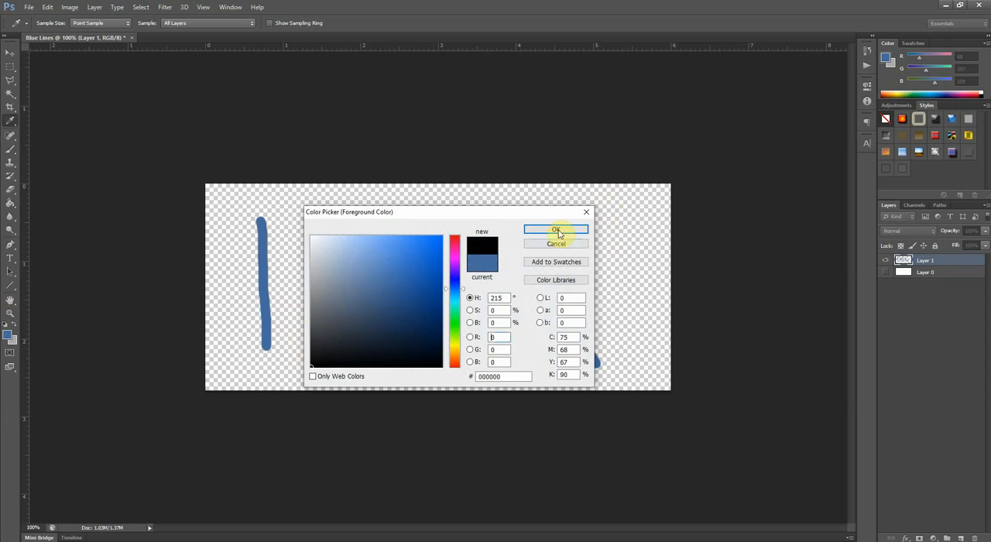
pyautogui.click(10, 152)
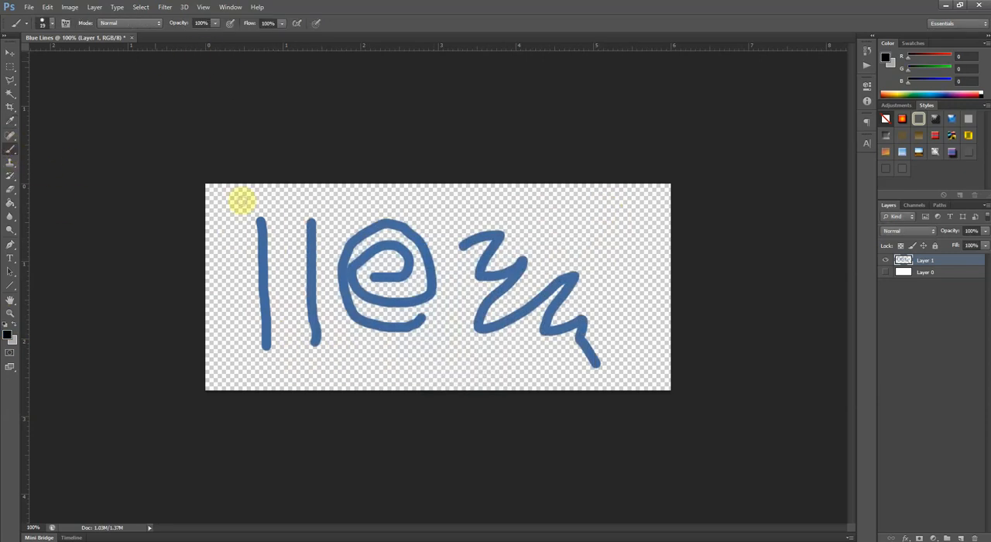
# - Reduce the brush size to 4 px and paint a few small black strokes above the blue zigzag on Layer 1
pyautogui.rightClick(547, 214)
pyautogui.moveTo(575, 246); pyautogui.dragTo(563, 243)
pyautogui.click(535, 228)
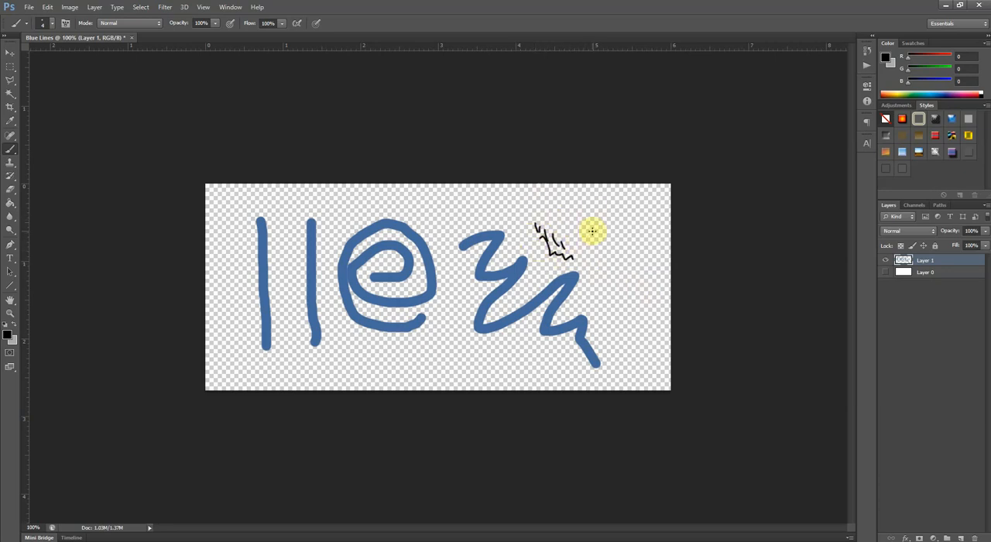
# - Show the white Layer 0 and save a PNG copy as Blue Lines.png in the Cricut folder, replacing the existing file
pyautogui.click(886, 273)
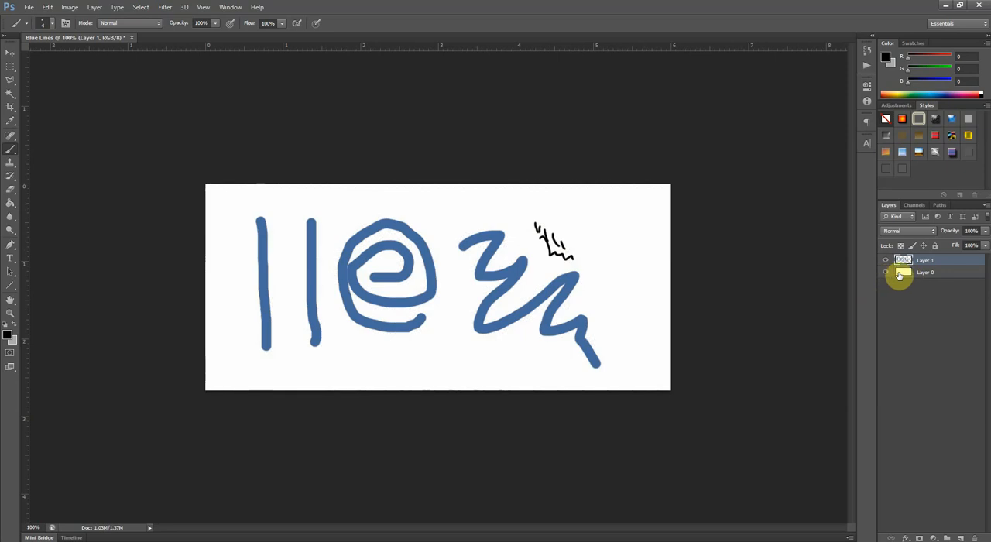
pyautogui.click(931, 277)
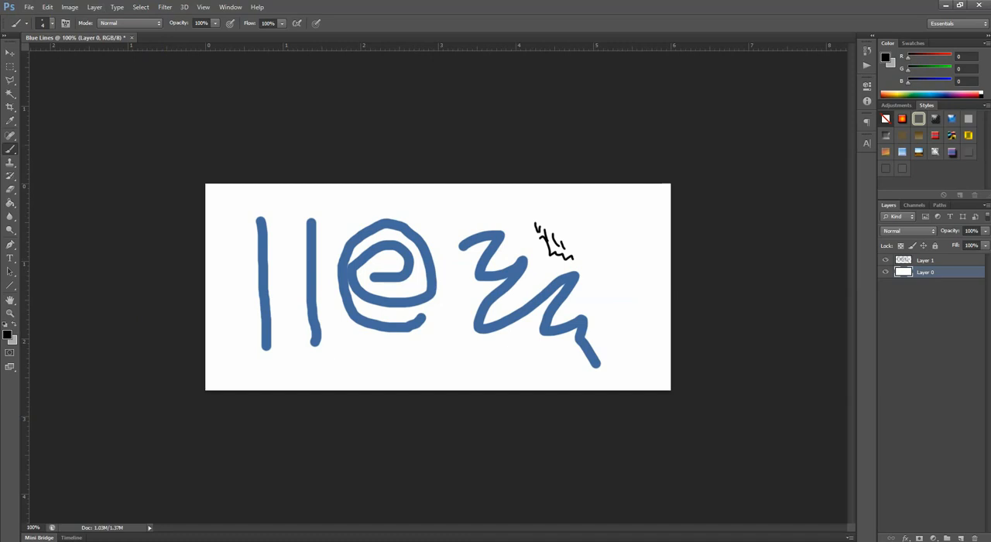
pyautogui.click(29, 8)
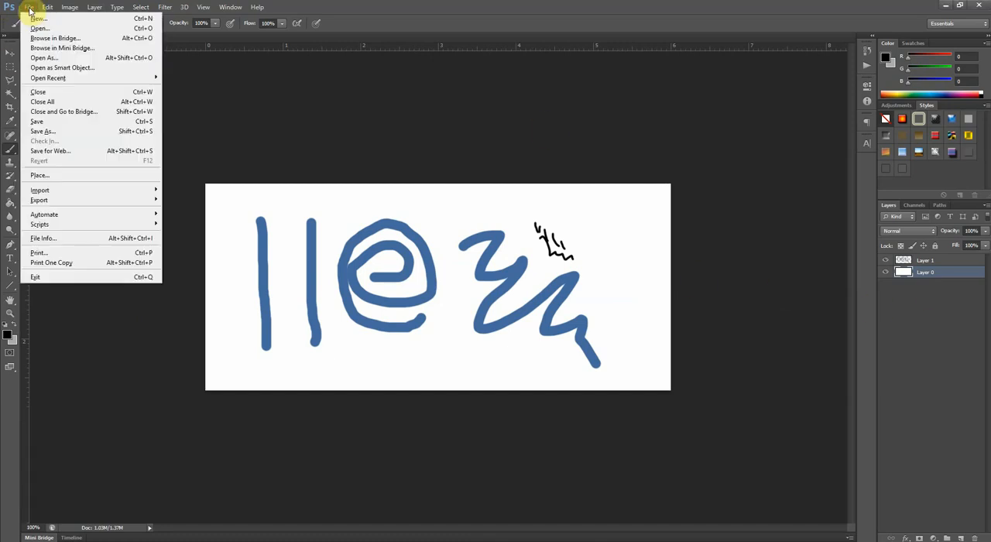
pyautogui.click(65, 132)
pyautogui.click(499, 311)
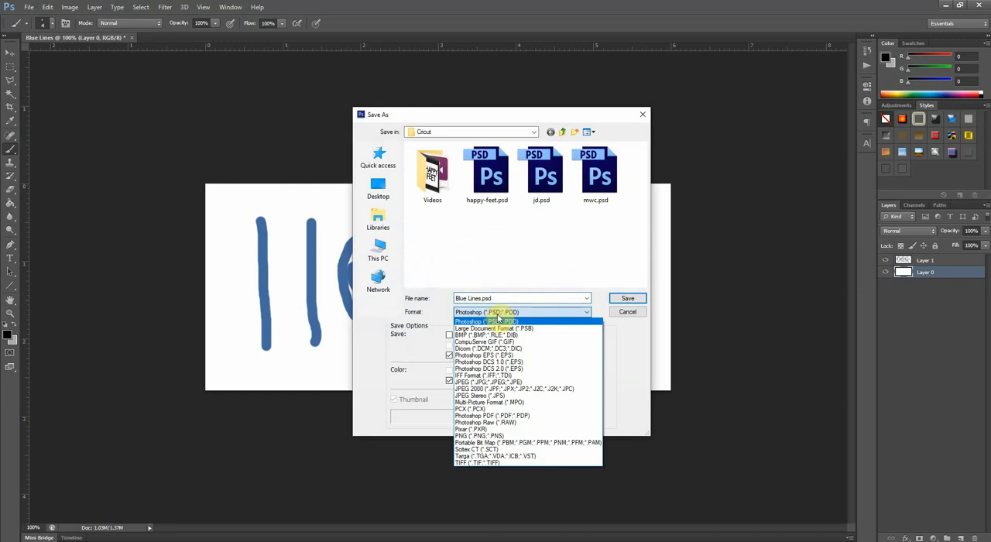
pyautogui.click(492, 437)
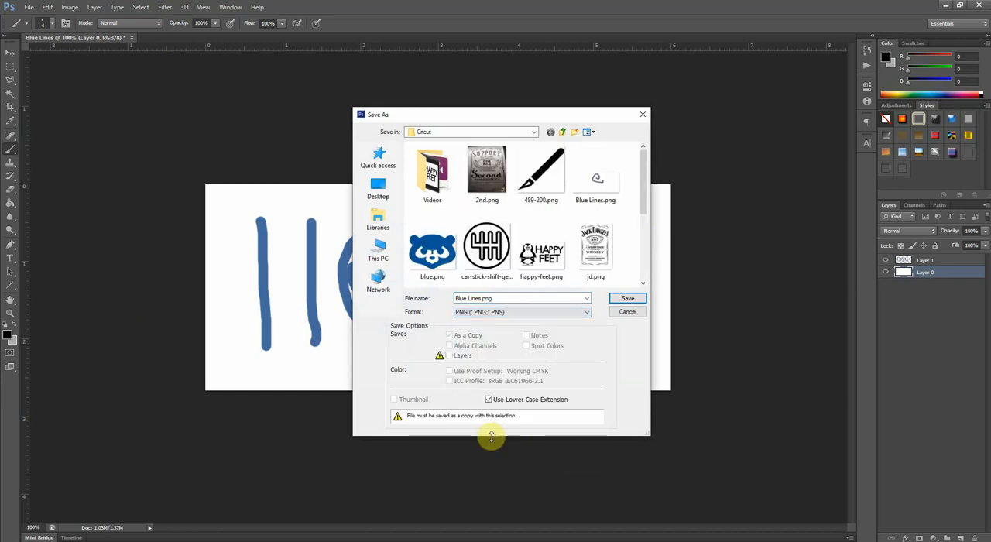
pyautogui.click(619, 299)
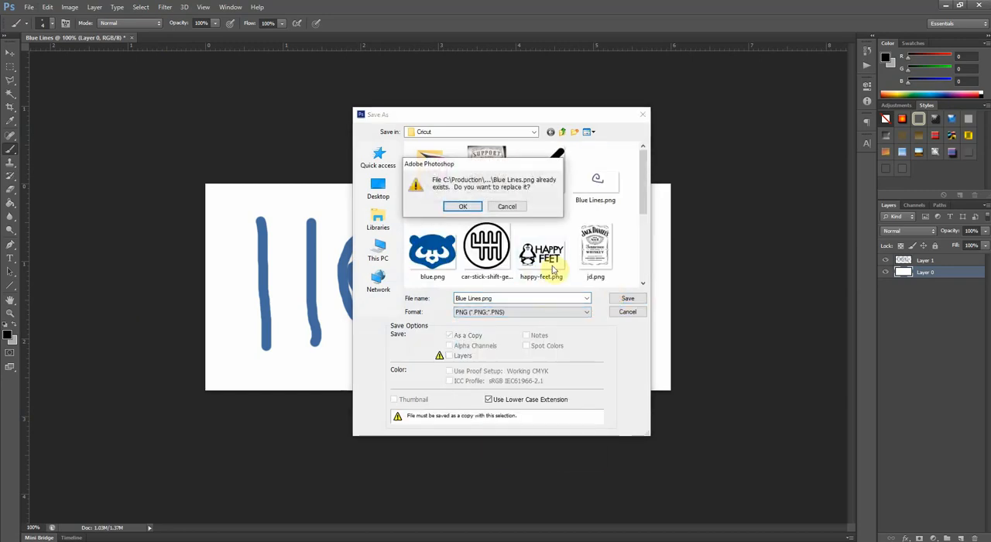
pyautogui.click(466, 205)
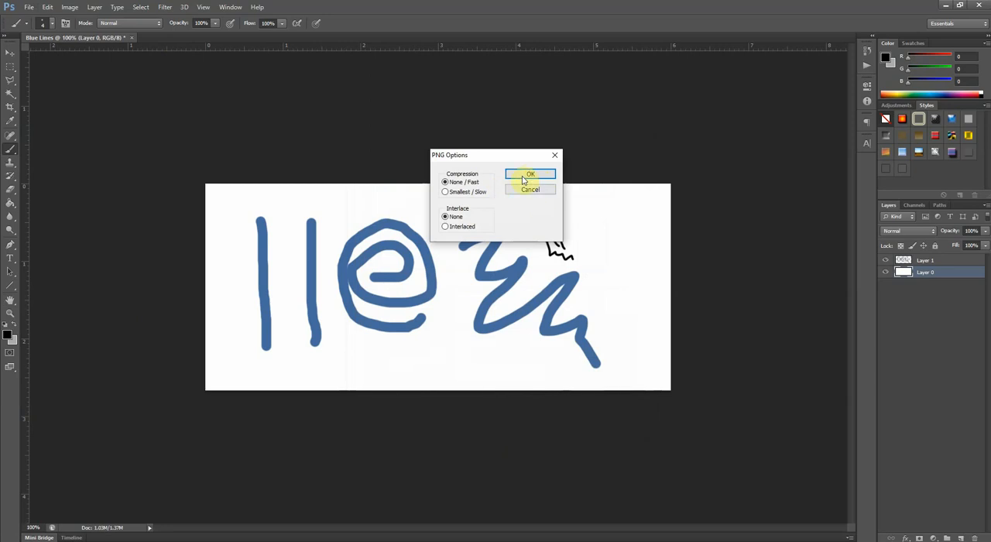
pyautogui.click(524, 175)
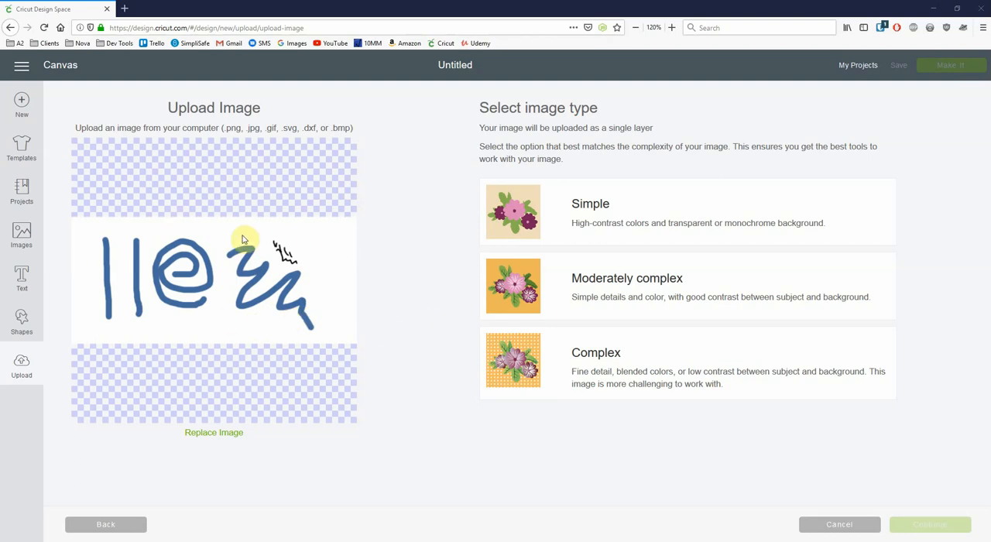
# - In Cricut Design Space, set the type of the uploaded white-background image to Simple and continue past the Select & erase stage
pyautogui.click(592, 215)
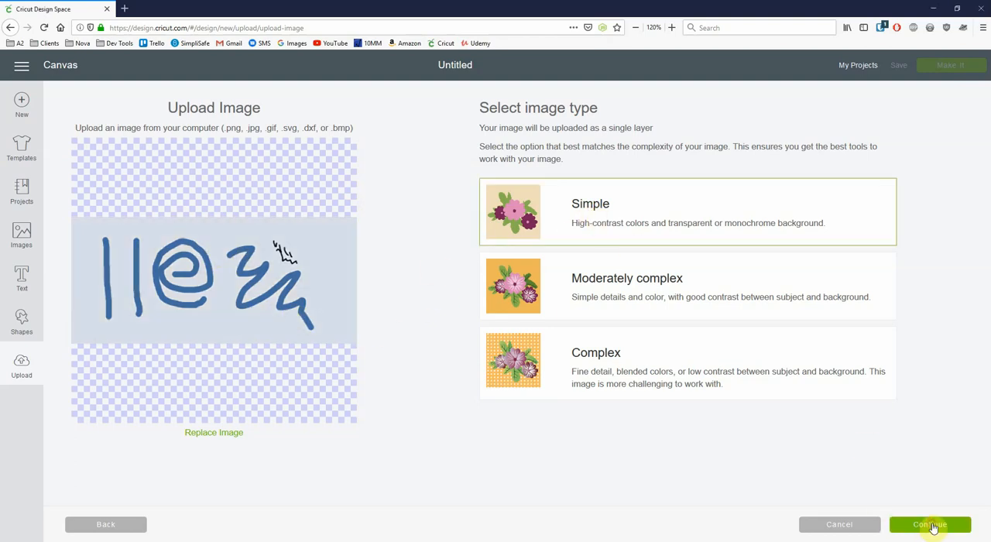
pyautogui.click(931, 525)
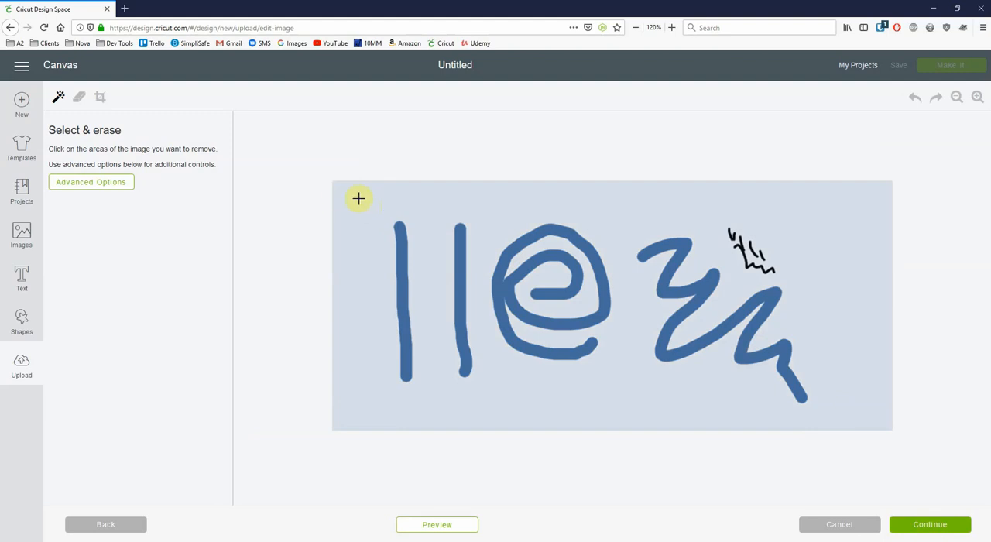
pyautogui.click(930, 525)
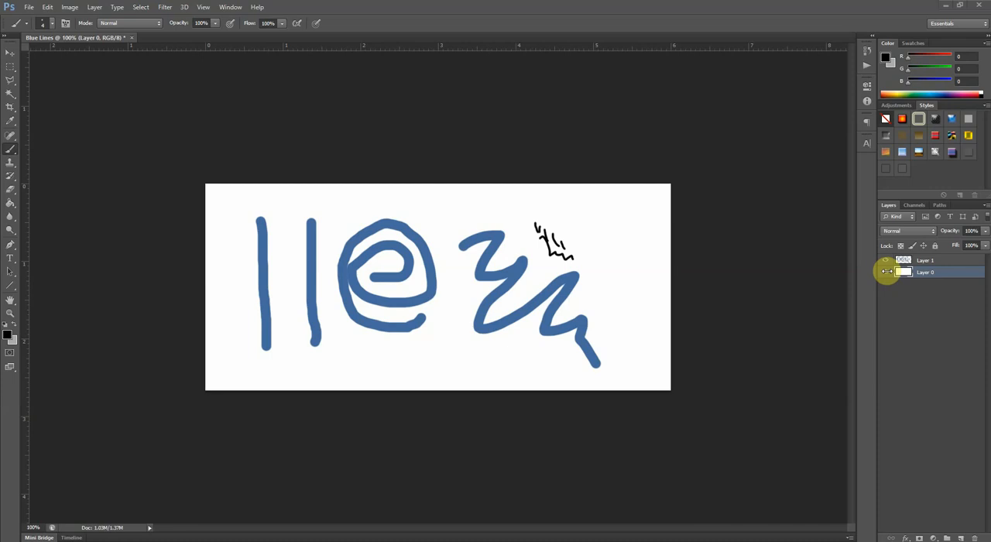
# - Back in Photoshop, hide Layer 0 and save the transparent artwork as a PNG over Blue Lines.png with compression None / Fast
pyautogui.click(887, 273)
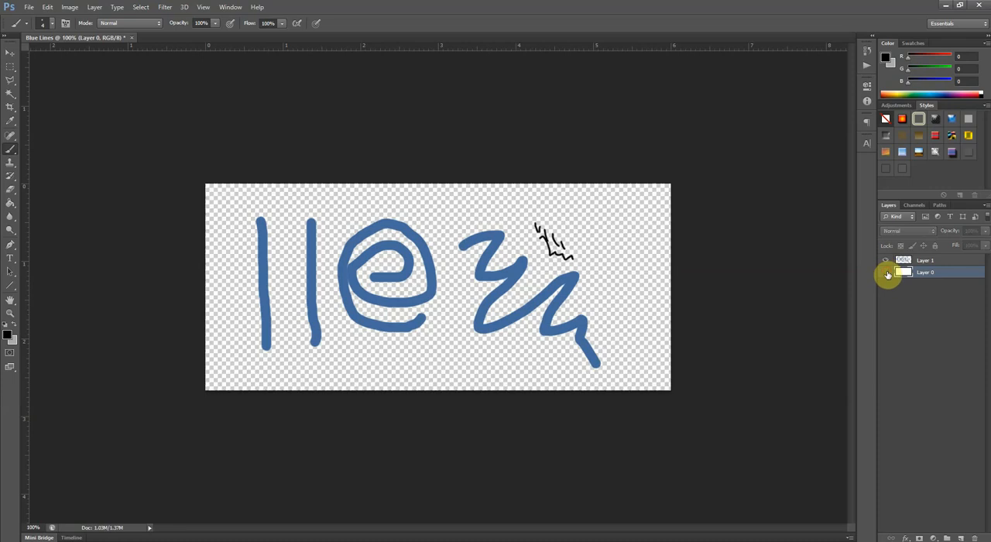
pyautogui.click(28, 7)
pyautogui.click(69, 133)
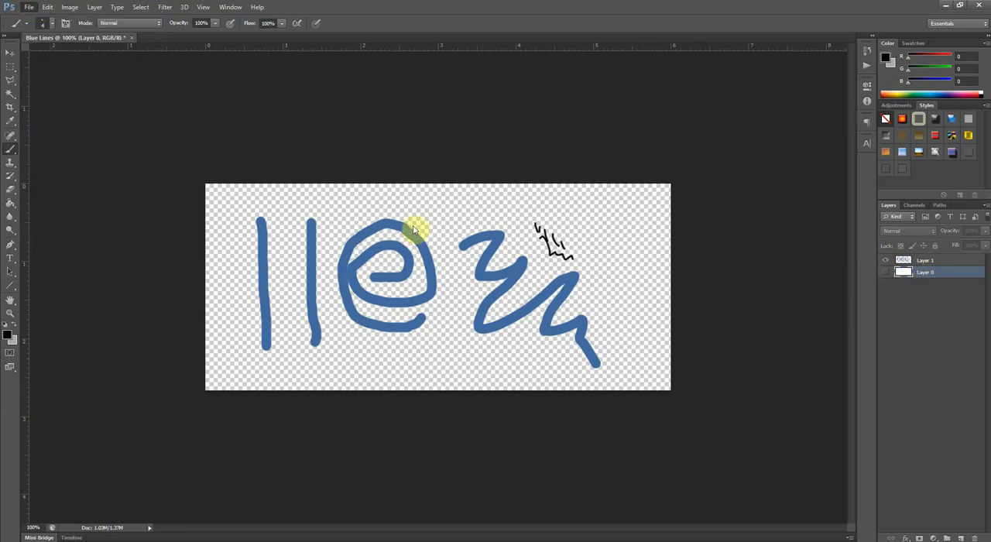
pyautogui.click(495, 312)
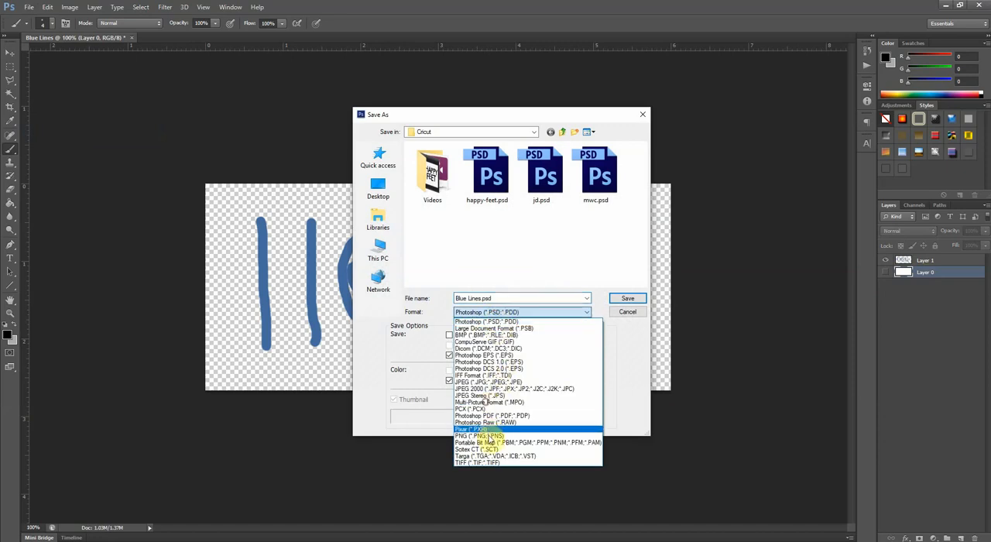
pyautogui.click(493, 435)
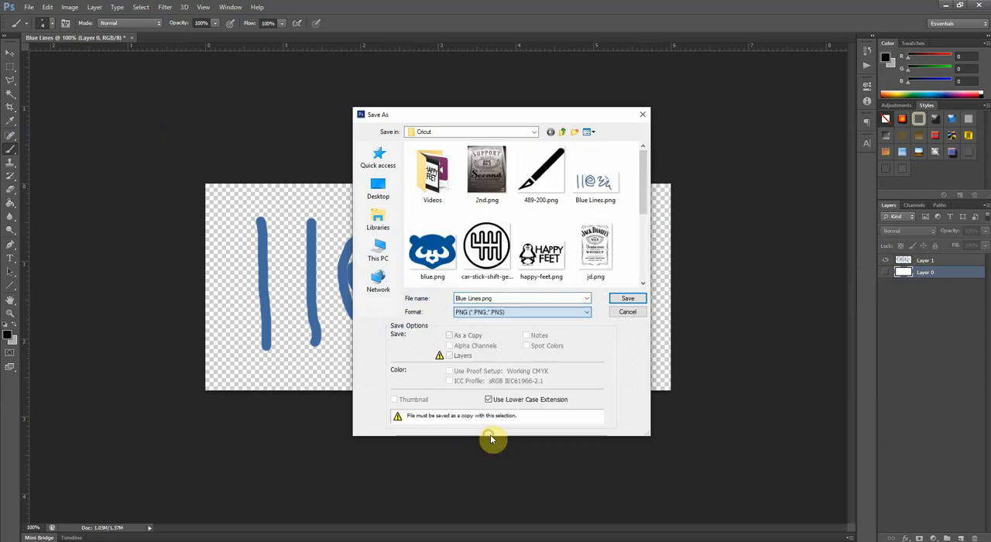
pyautogui.doubleClick(592, 185)
pyautogui.click(457, 205)
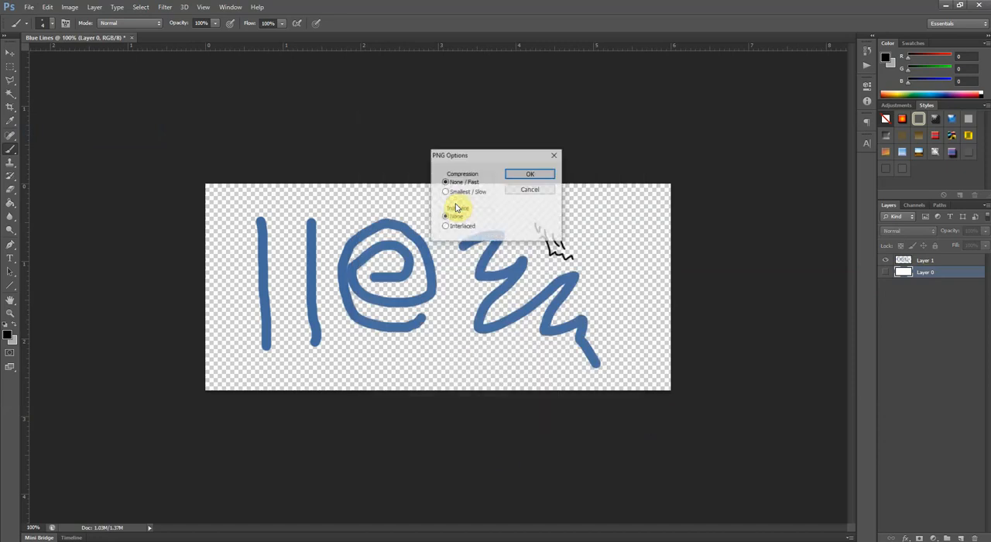
pyautogui.click(531, 171)
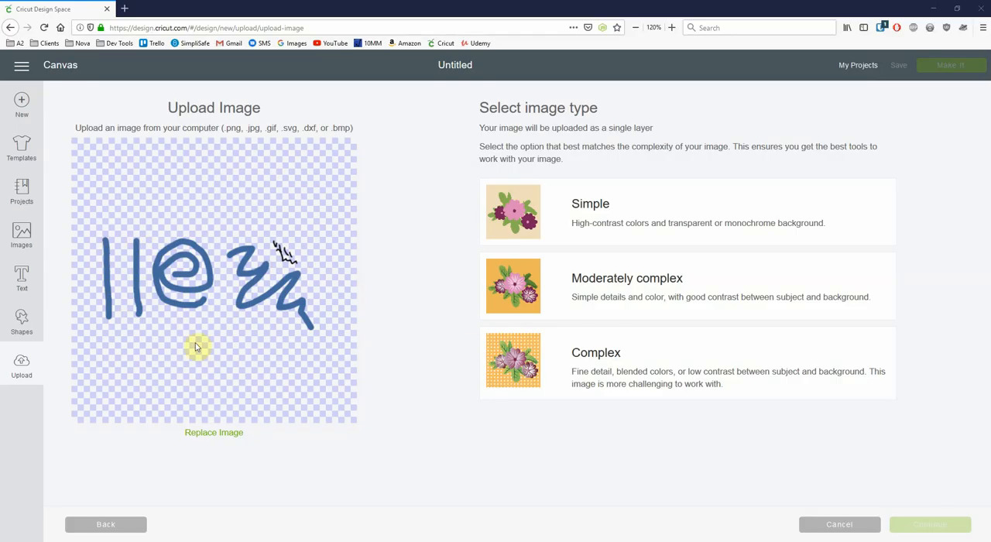
# - In Cricut Design Space, choose the Simple image type for the transparent upload and continue past the Select & erase stage
pyautogui.click(582, 215)
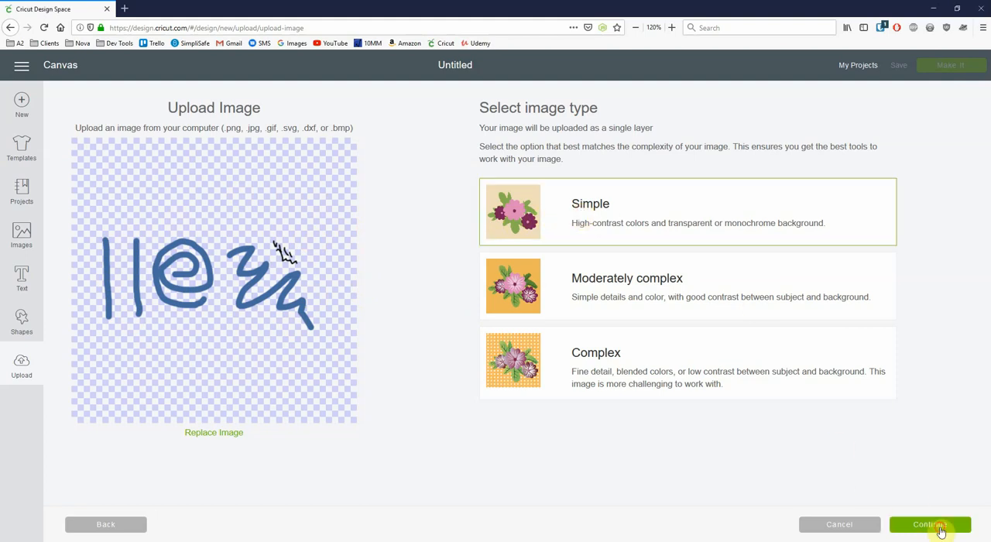
pyautogui.click(939, 527)
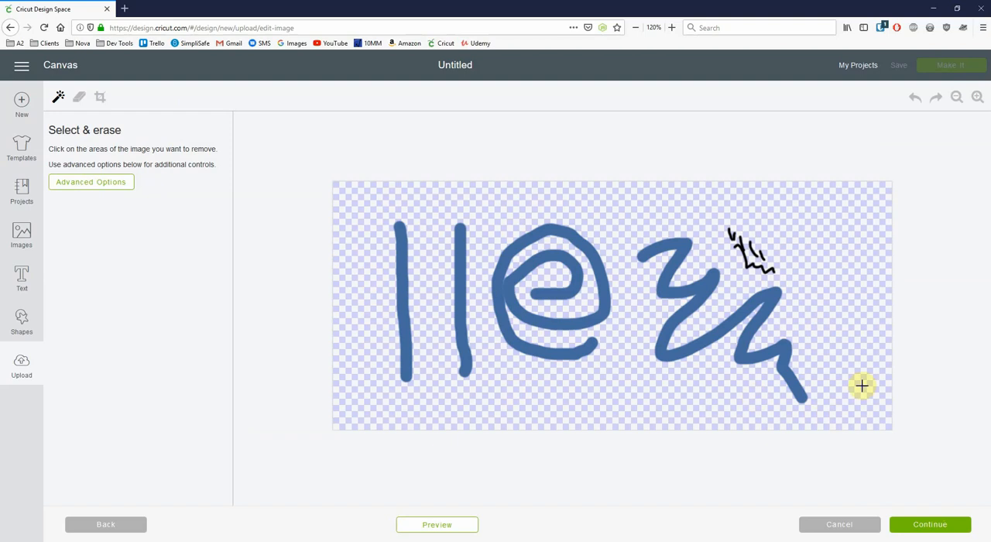
pyautogui.click(932, 524)
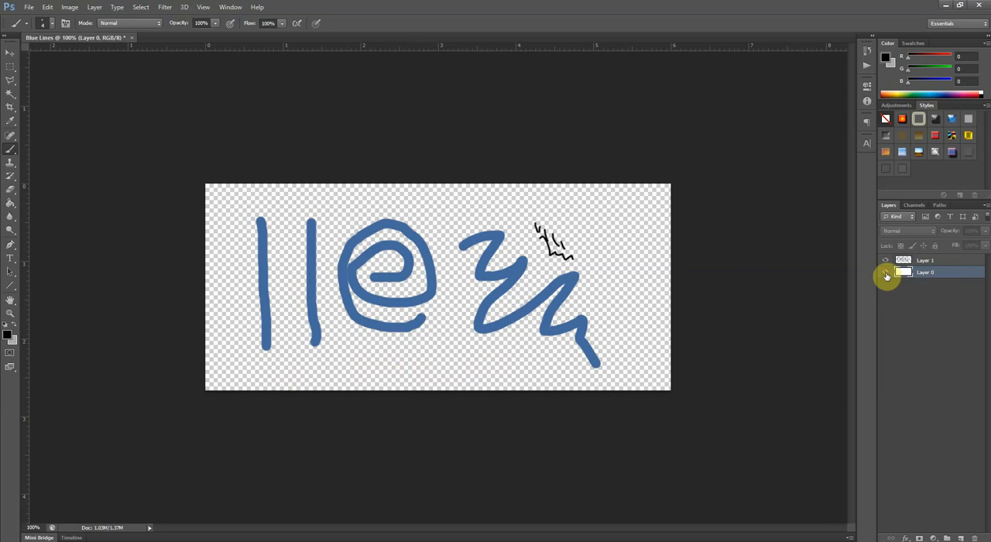
# - In Photoshop, toggle the white Layer 0 on and off to compare the backgrounds, leaving it shown
pyautogui.click(885, 273)
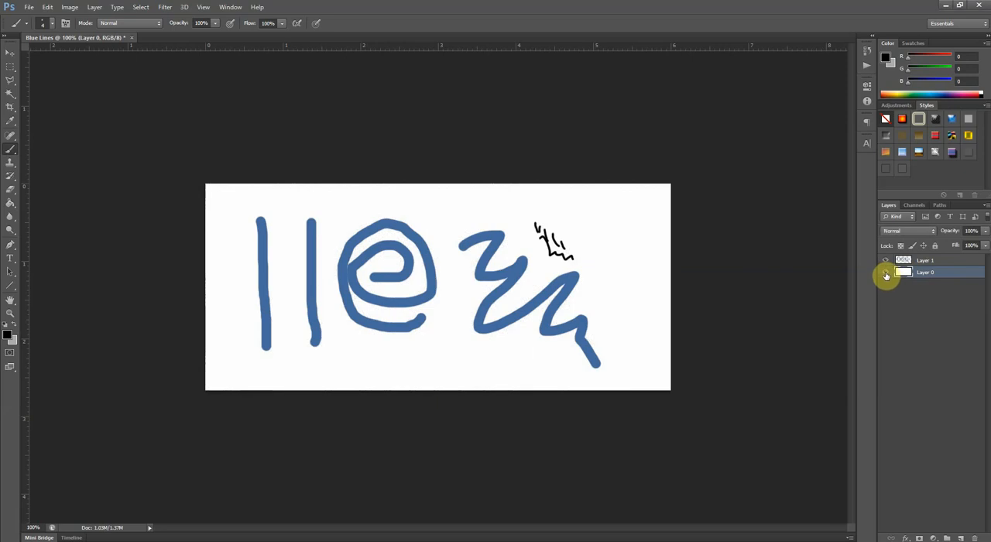
pyautogui.click(885, 273)
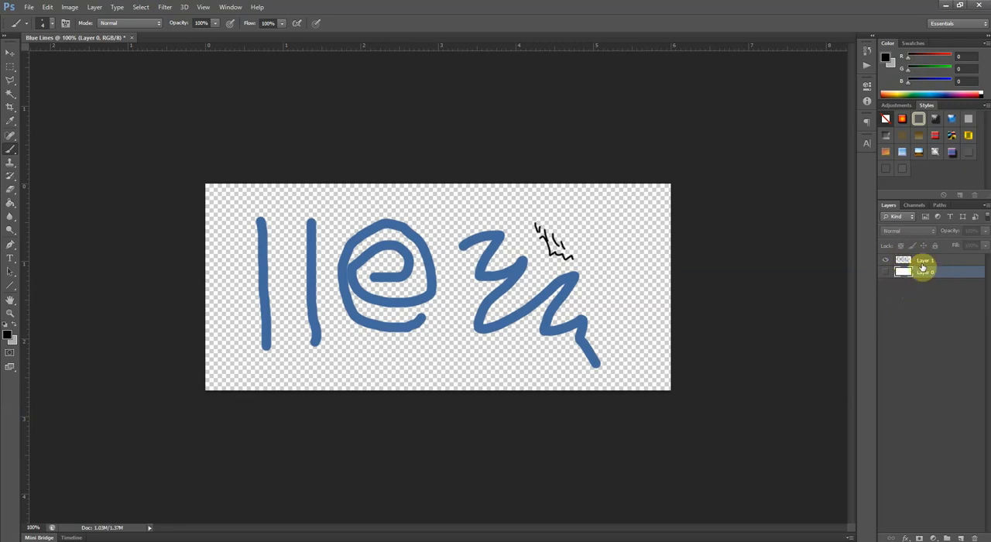
pyautogui.click(886, 275)
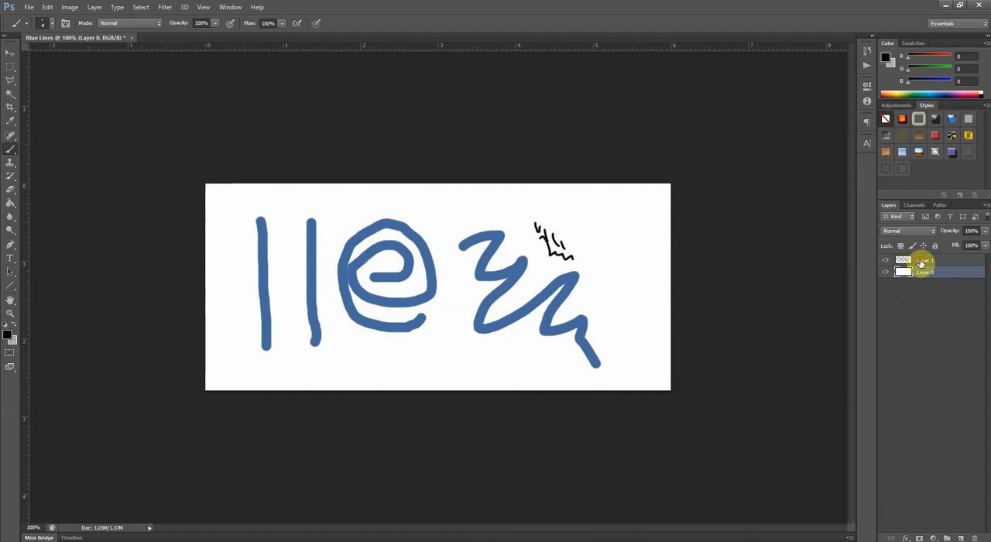
# - Add a new layer above Layer 1 and set the foreground color to red, RGB 255, 0, 0
pyautogui.click(920, 261)
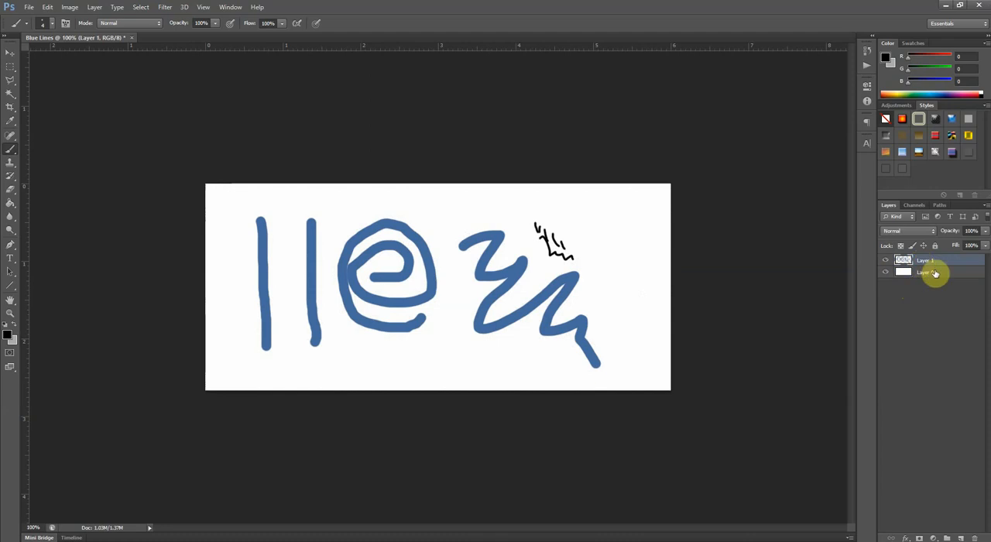
pyautogui.click(960, 537)
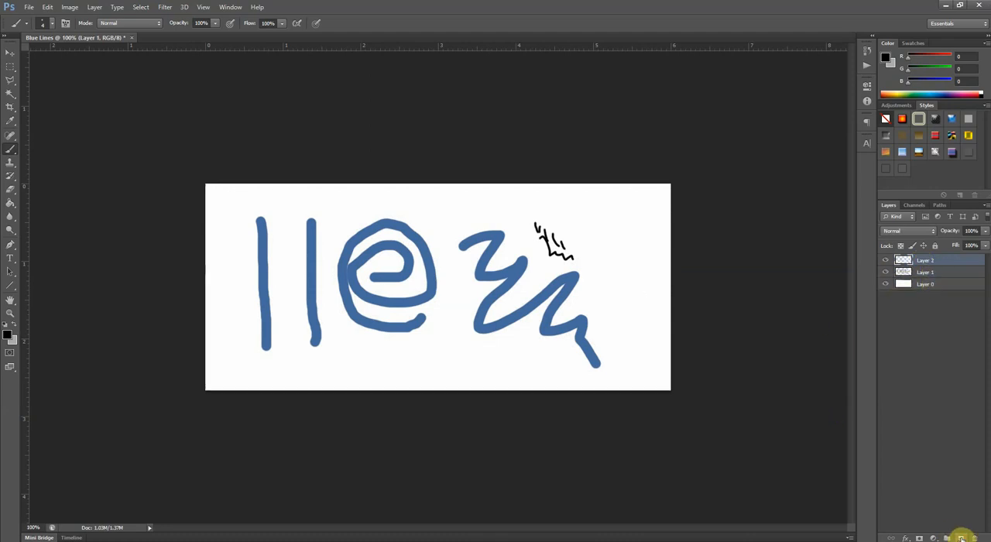
pyautogui.click(7, 334)
pyautogui.moveTo(453, 247); pyautogui.dragTo(449, 230)
pyautogui.click(536, 230)
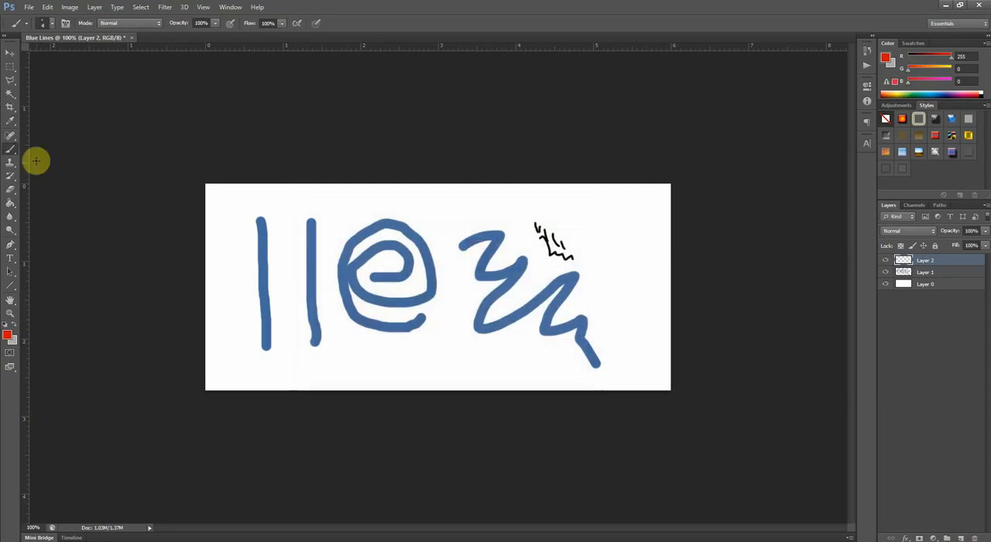
# - Enlarge the brush to 25 px and paint five red diagonal strokes across the blue drawing on Layer 2
pyautogui.rightClick(234, 258)
pyautogui.click(260, 281)
pyautogui.moveTo(222, 253); pyautogui.dragTo(333, 212)
pyautogui.moveTo(269, 301); pyautogui.dragTo(236, 306)
pyautogui.moveTo(493, 219); pyautogui.dragTo(513, 213)
pyautogui.moveTo(330, 314)
pyautogui.mouseDown()
pyautogui.moveTo(378, 284)
pyautogui.moveTo(478, 241)
pyautogui.mouseUp()
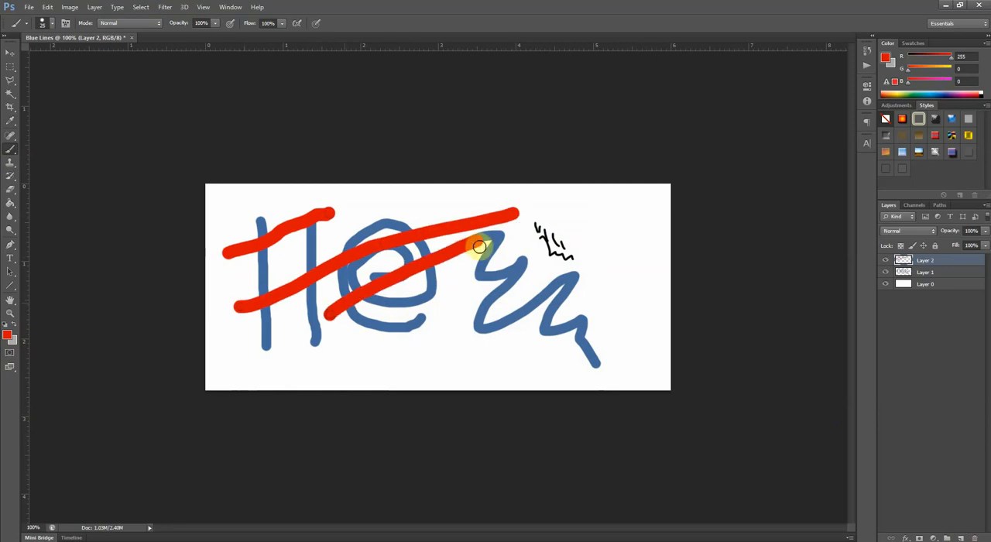
pyautogui.moveTo(440, 313); pyautogui.dragTo(589, 236)
pyautogui.moveTo(540, 317); pyautogui.dragTo(622, 262)
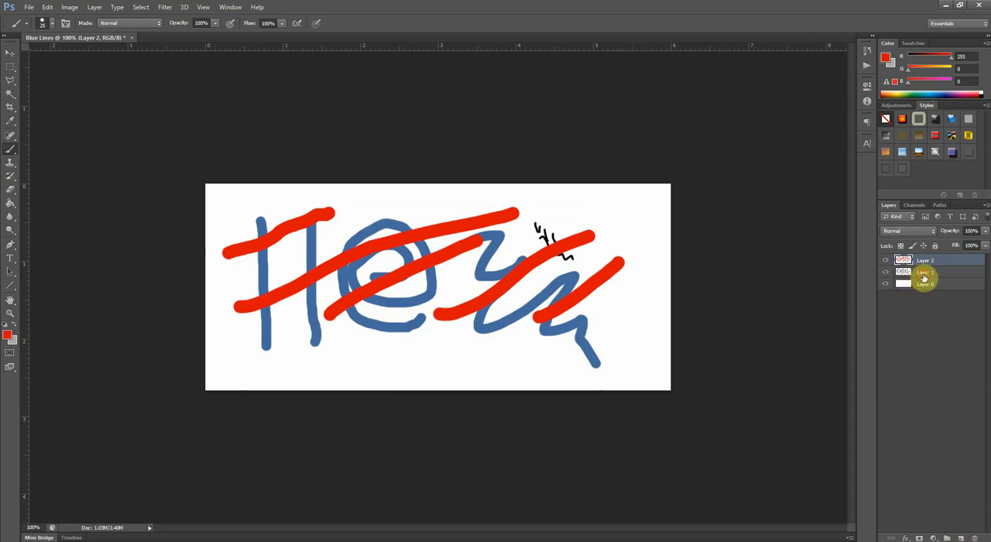
# - Reorder the layer stack by moving Layer 1 above Layer 2 and raising the white Layer 0 to the top
pyautogui.moveTo(925, 262); pyautogui.dragTo(924, 259)
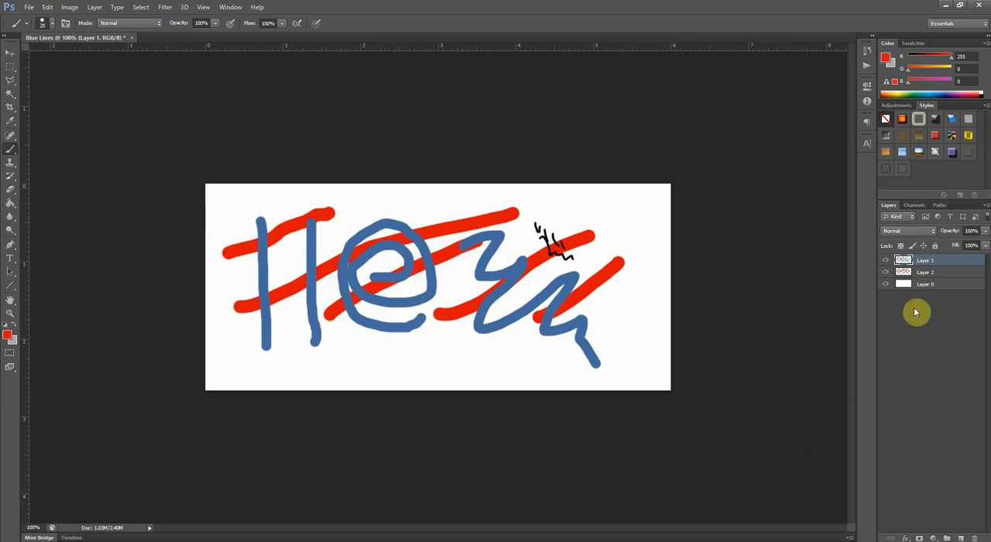
pyautogui.moveTo(923, 288); pyautogui.dragTo(924, 272)
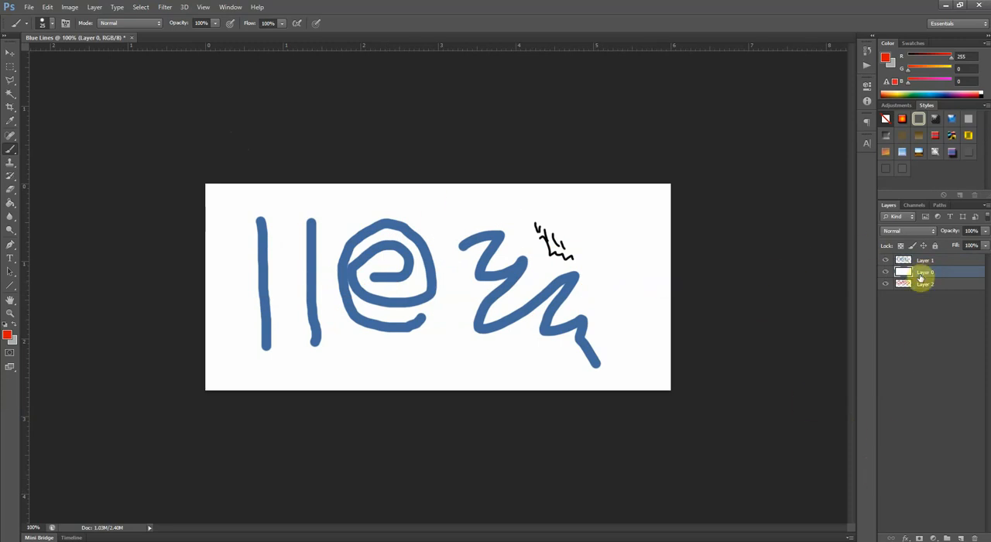
pyautogui.moveTo(919, 277); pyautogui.dragTo(917, 260)
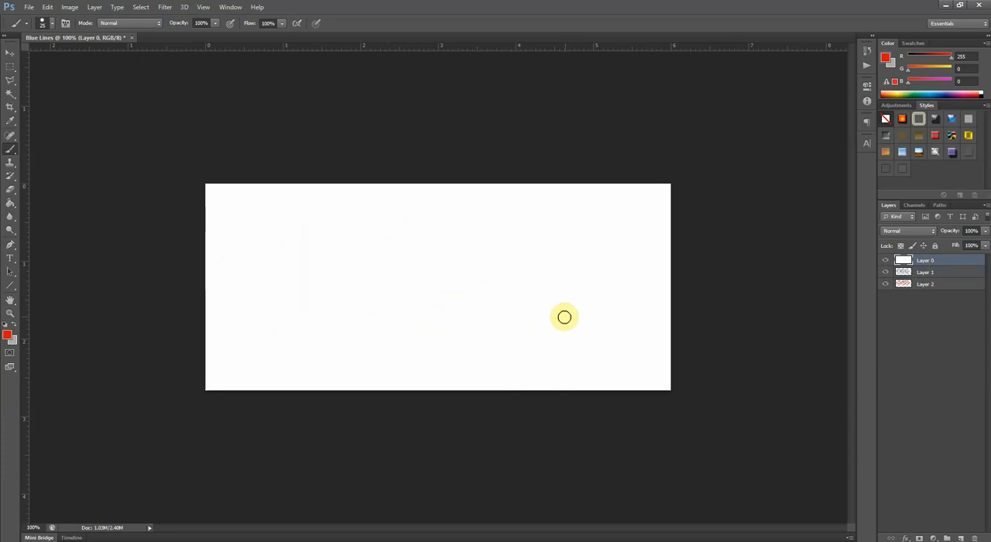
# - Erase two freehand zigzag strokes through the white Layer 0 with the Eraser at 13 px, exposing the layers beneath
pyautogui.click(10, 195)
pyautogui.click(47, 189)
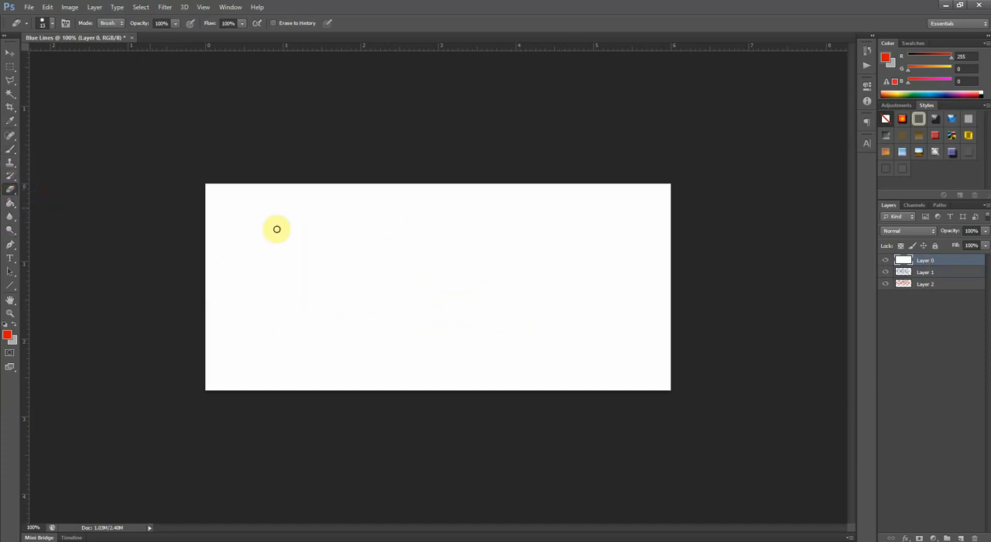
pyautogui.moveTo(254, 232)
pyautogui.mouseDown()
pyautogui.moveTo(377, 224)
pyautogui.moveTo(418, 237)
pyautogui.moveTo(319, 264)
pyautogui.moveTo(527, 249)
pyautogui.moveTo(524, 266)
pyautogui.moveTo(476, 295)
pyautogui.moveTo(476, 312)
pyautogui.moveTo(557, 308)
pyautogui.moveTo(558, 335)
pyautogui.moveTo(533, 345)
pyautogui.mouseUp()
pyautogui.moveTo(353, 304)
pyautogui.mouseDown()
pyautogui.moveTo(384, 310)
pyautogui.moveTo(394, 322)
pyautogui.moveTo(383, 343)
pyautogui.moveTo(408, 354)
pyautogui.mouseUp()
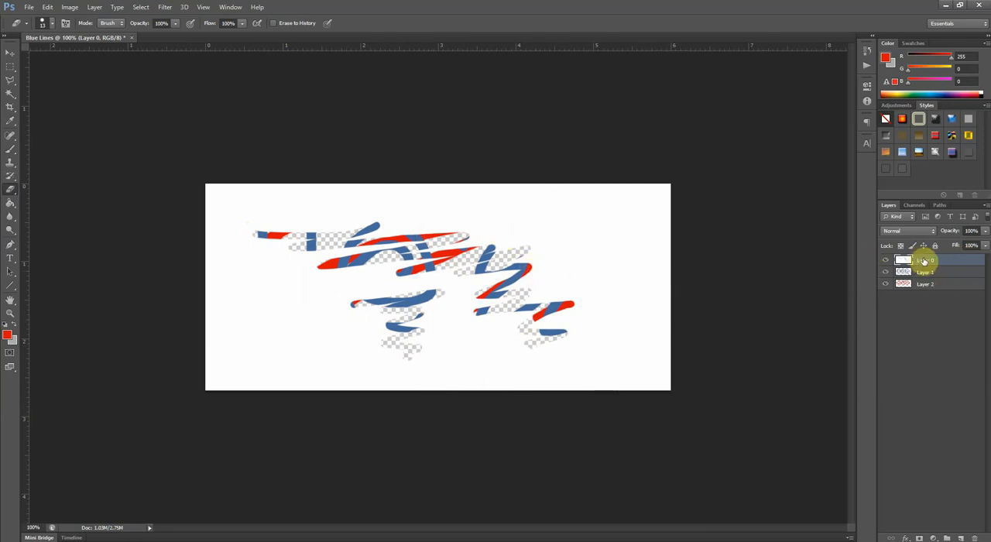
# - Lower Layer 0 below Layer 1 and then below Layer 2, erasing another freehand stroke from it at each position
pyautogui.moveTo(922, 262); pyautogui.dragTo(926, 277)
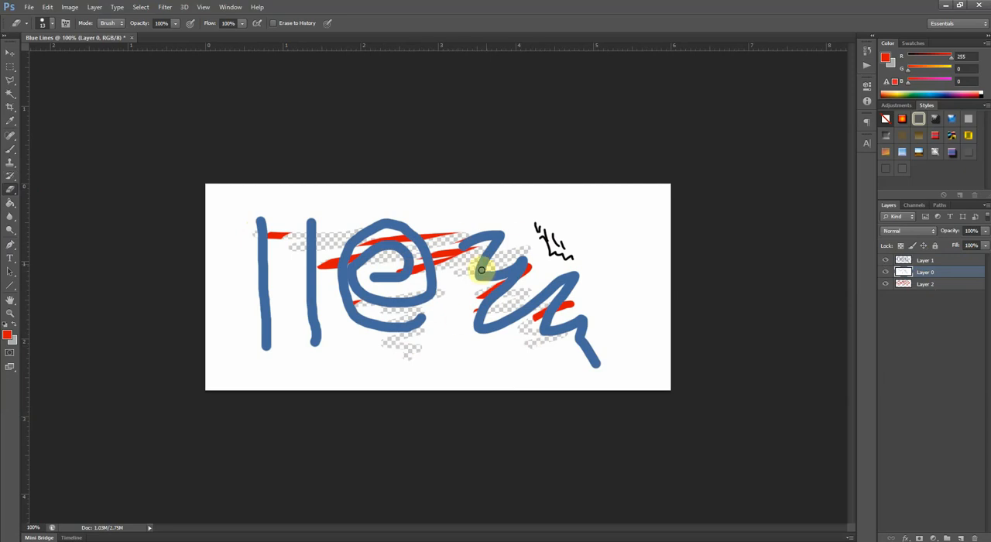
pyautogui.moveTo(462, 262)
pyautogui.mouseDown()
pyautogui.moveTo(456, 308)
pyautogui.moveTo(465, 308)
pyautogui.moveTo(438, 316)
pyautogui.moveTo(342, 286)
pyautogui.moveTo(339, 270)
pyautogui.moveTo(278, 242)
pyautogui.moveTo(281, 266)
pyautogui.mouseUp()
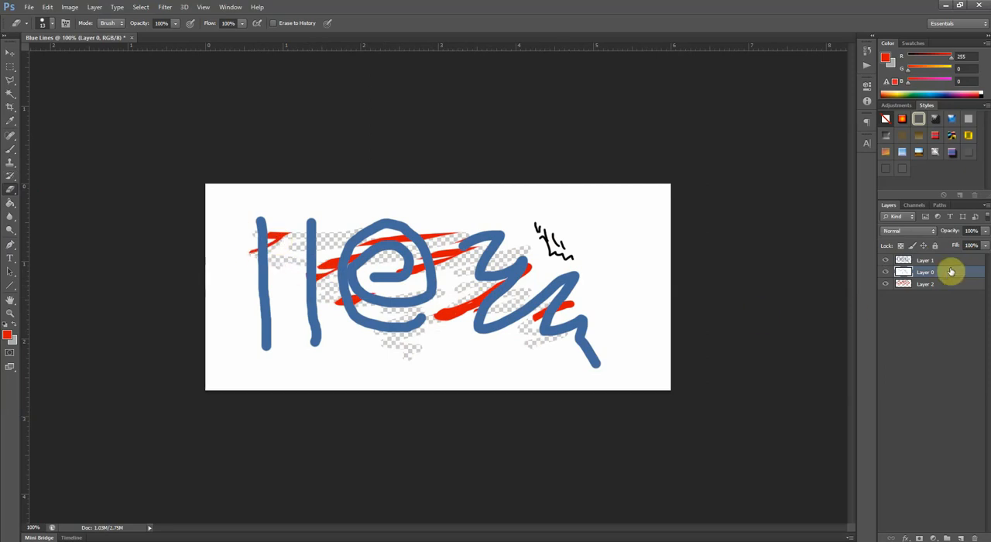
pyautogui.moveTo(947, 270)
pyautogui.mouseDown()
pyautogui.moveTo(929, 277)
pyautogui.moveTo(928, 302)
pyautogui.mouseUp()
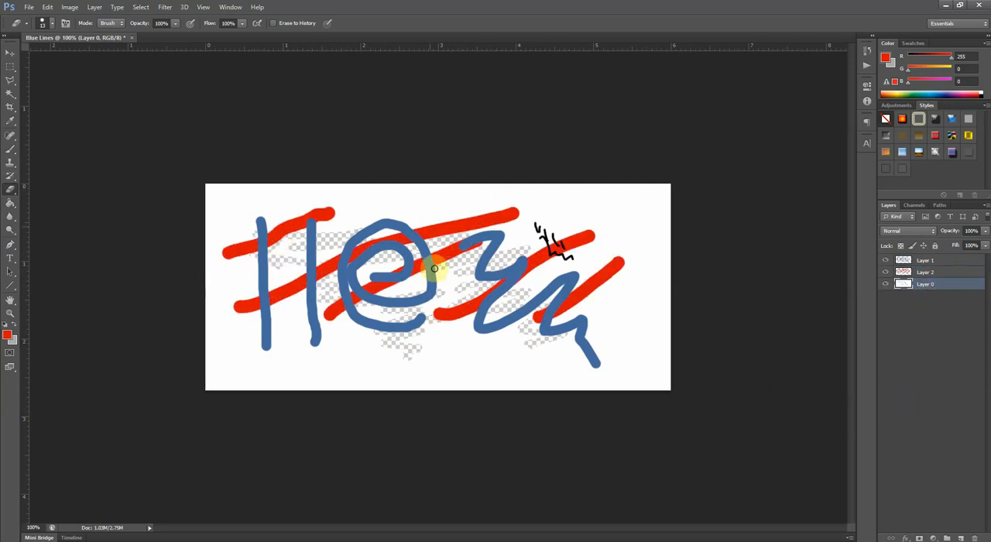
pyautogui.moveTo(487, 270)
pyautogui.mouseDown()
pyautogui.moveTo(422, 268)
pyautogui.moveTo(426, 284)
pyautogui.moveTo(399, 291)
pyautogui.moveTo(393, 256)
pyautogui.moveTo(372, 251)
pyautogui.moveTo(396, 278)
pyautogui.moveTo(425, 283)
pyautogui.moveTo(386, 280)
pyautogui.mouseUp()
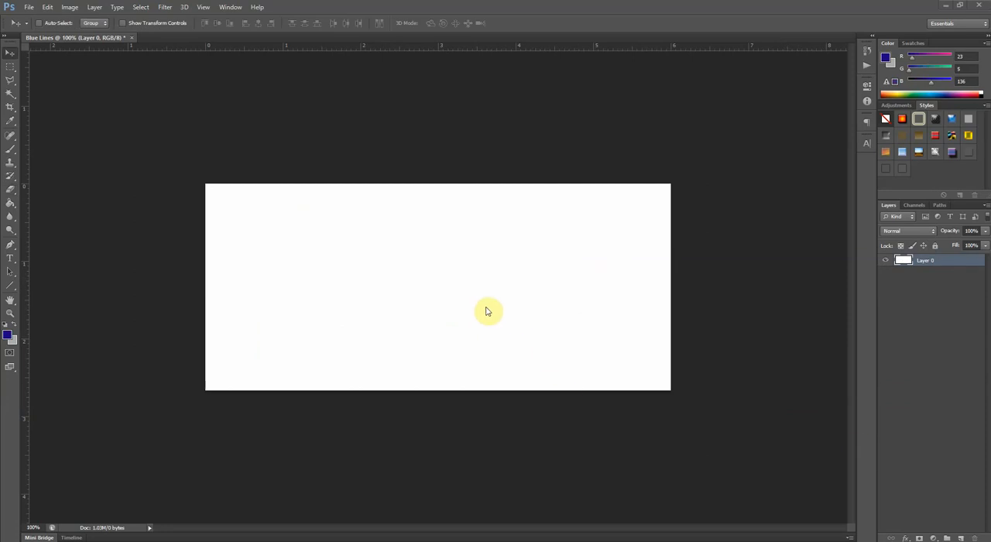
# - Add a new layer above Layer 0 and set the Brush size to 25 px
pyautogui.click(960, 537)
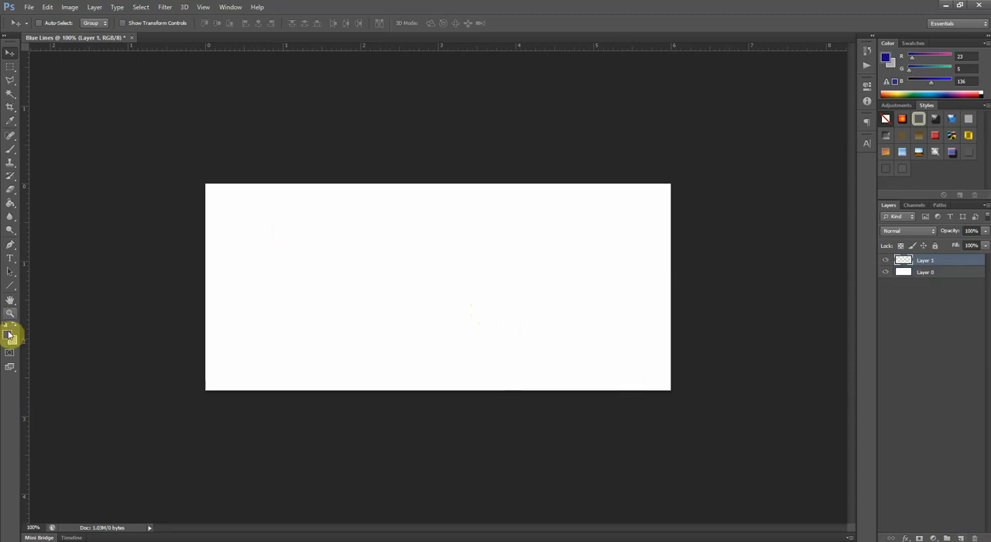
pyautogui.click(10, 79)
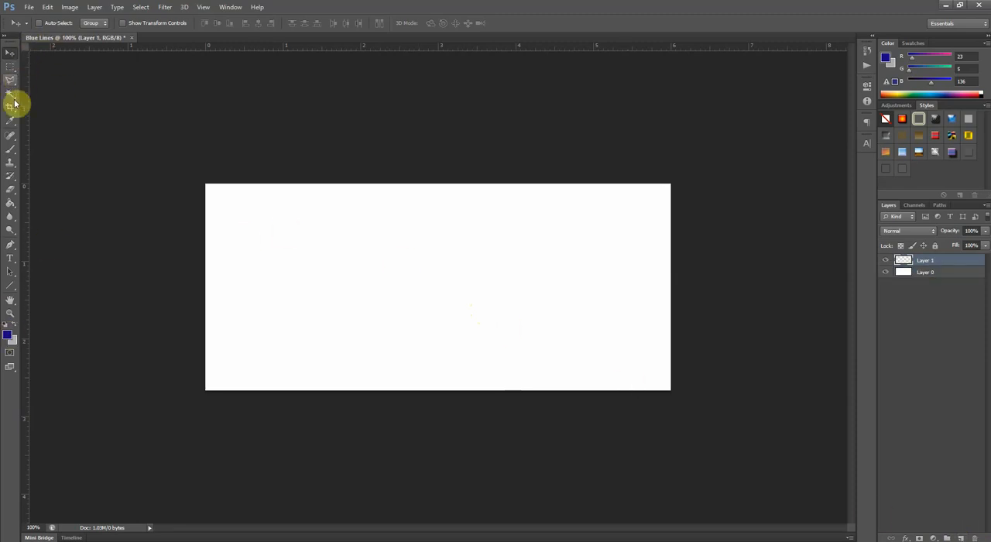
pyautogui.click(10, 150)
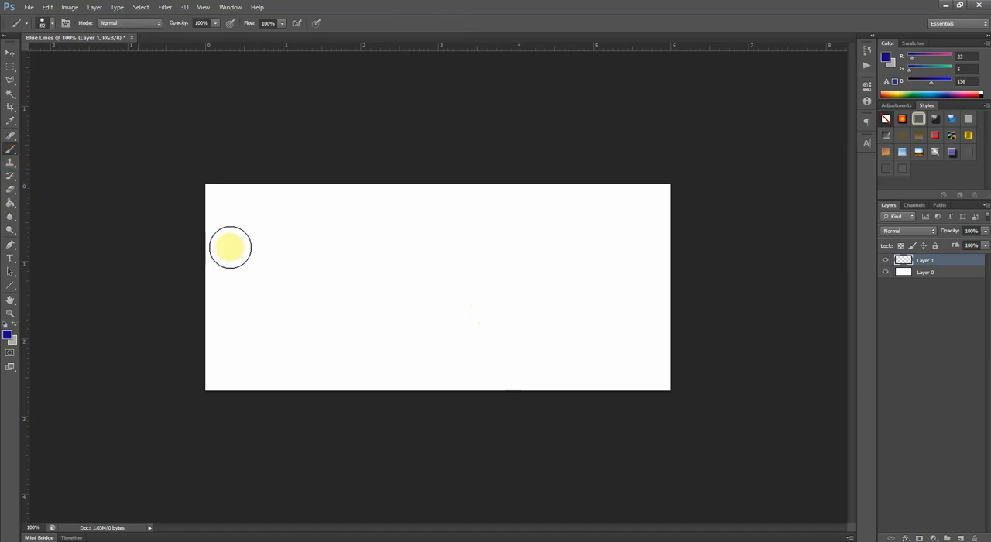
pyautogui.rightClick(269, 240)
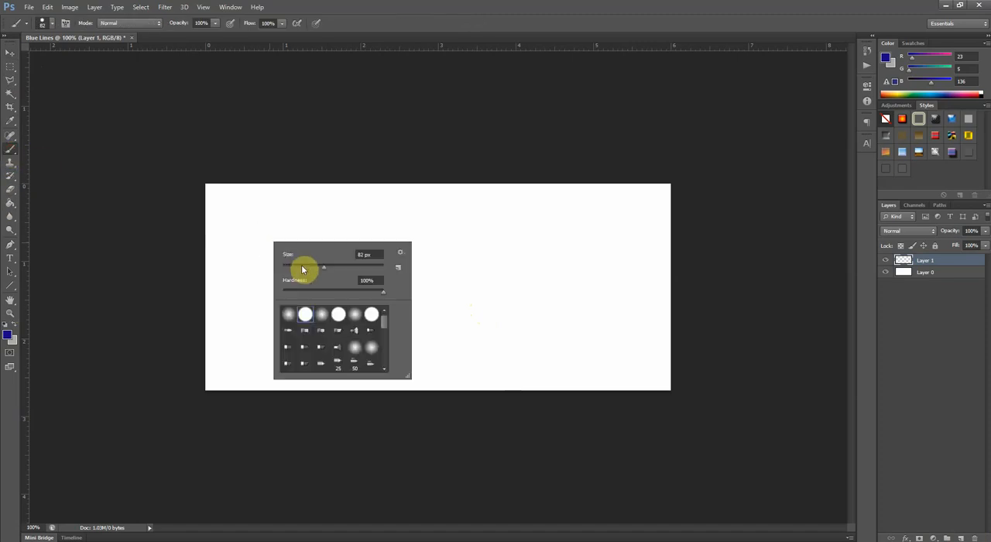
pyautogui.moveTo(302, 269); pyautogui.dragTo(294, 267)
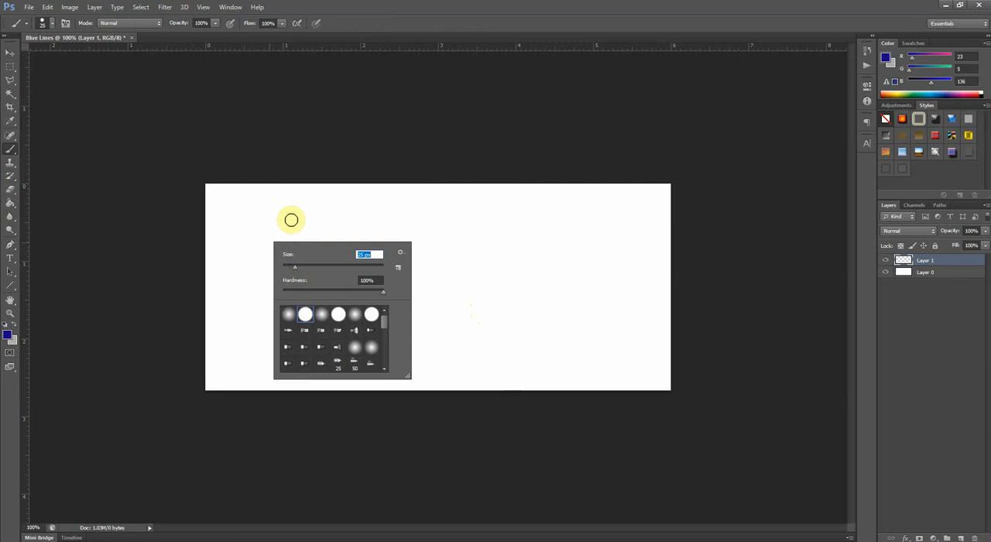
# - Paint six vertical dark blue strokes side by side across the canvas on Layer 1
pyautogui.moveTo(247, 212); pyautogui.dragTo(254, 348)
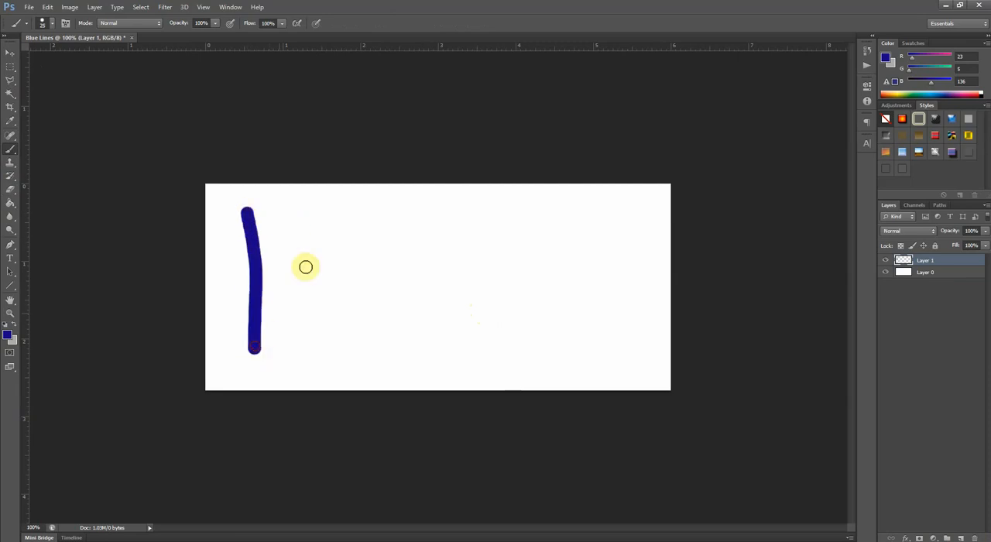
pyautogui.moveTo(314, 214); pyautogui.dragTo(318, 352)
pyautogui.moveTo(382, 214); pyautogui.dragTo(380, 353)
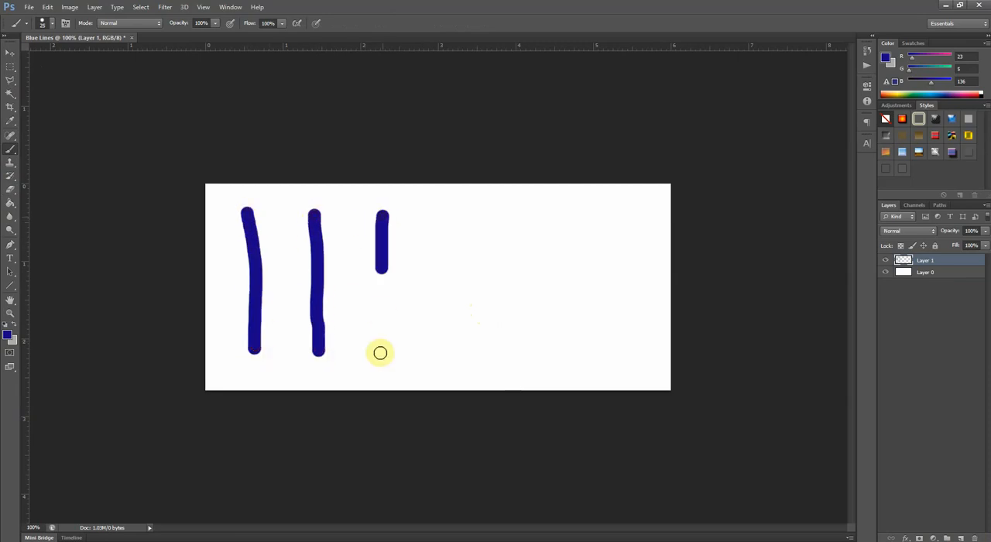
pyautogui.moveTo(434, 222); pyautogui.dragTo(454, 366)
pyautogui.moveTo(522, 219); pyautogui.dragTo(521, 348)
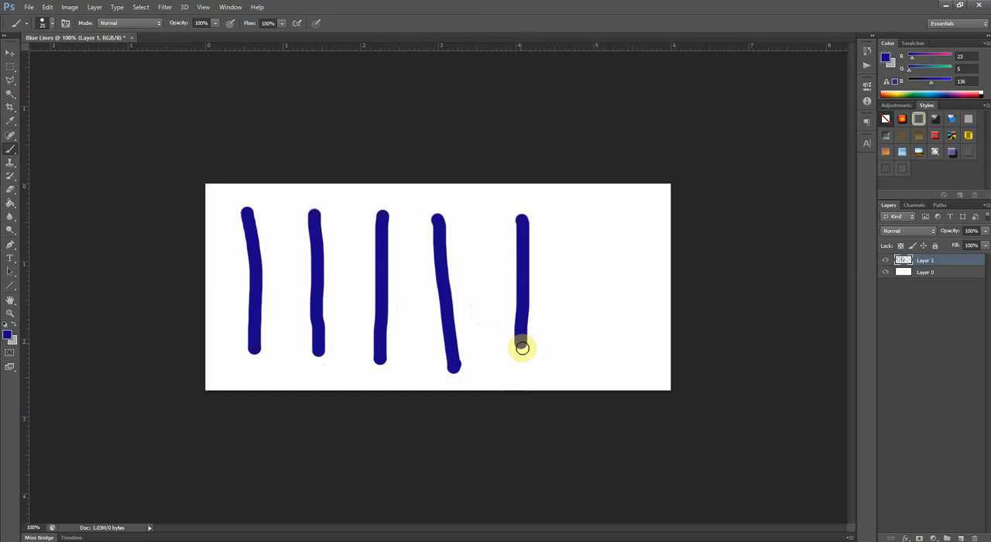
pyautogui.moveTo(587, 219); pyautogui.dragTo(588, 364)
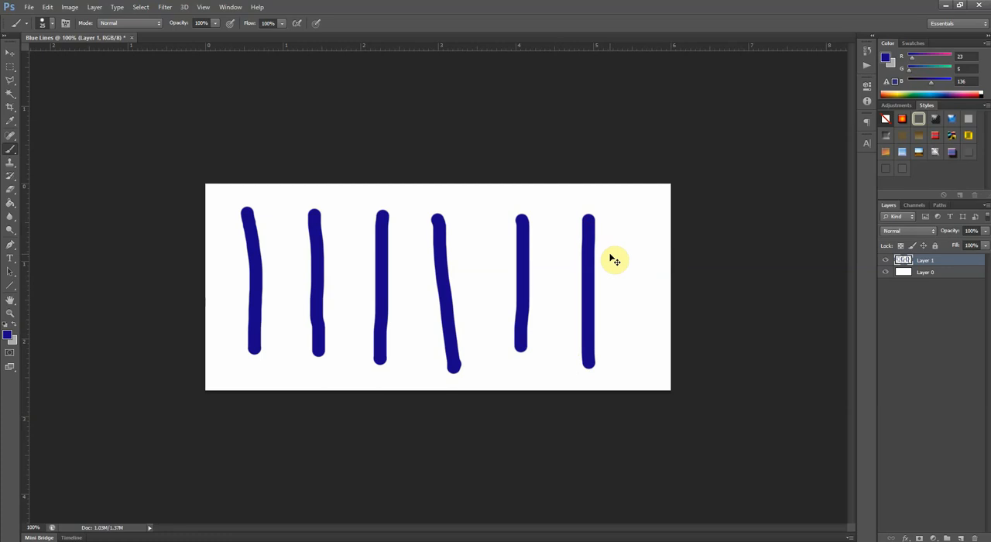
# - Undo and redo the sixth vertical stroke repeatedly, finishing with the stroke restored
pyautogui.hotkey('ctrl', 'z')
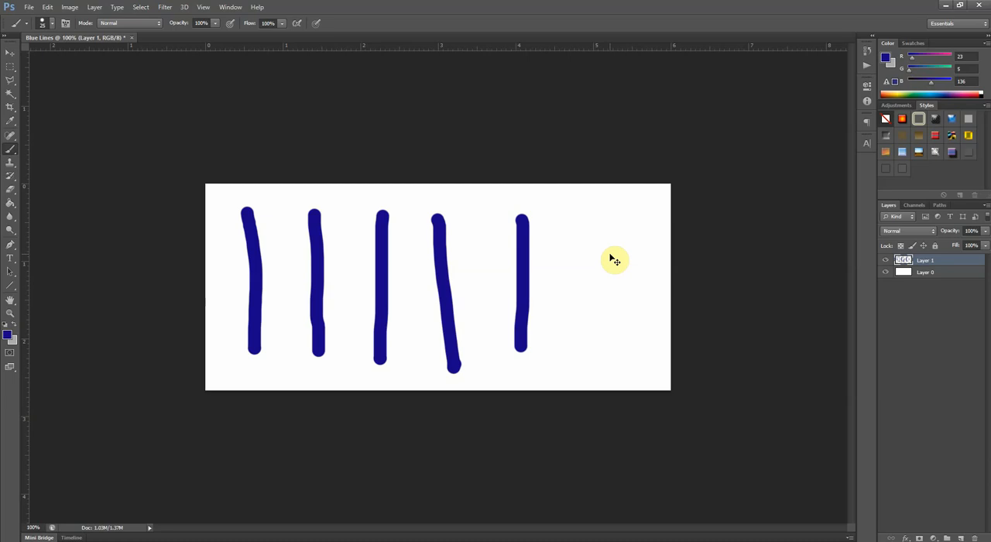
pyautogui.moveTo(589, 218); pyautogui.dragTo(588, 364)
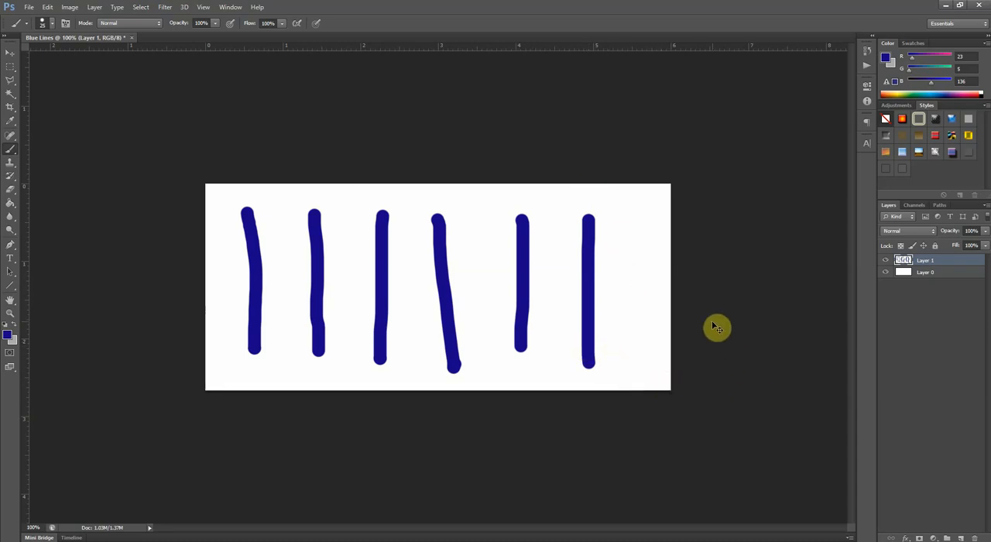
pyautogui.hotkey('ctrl', 'z')
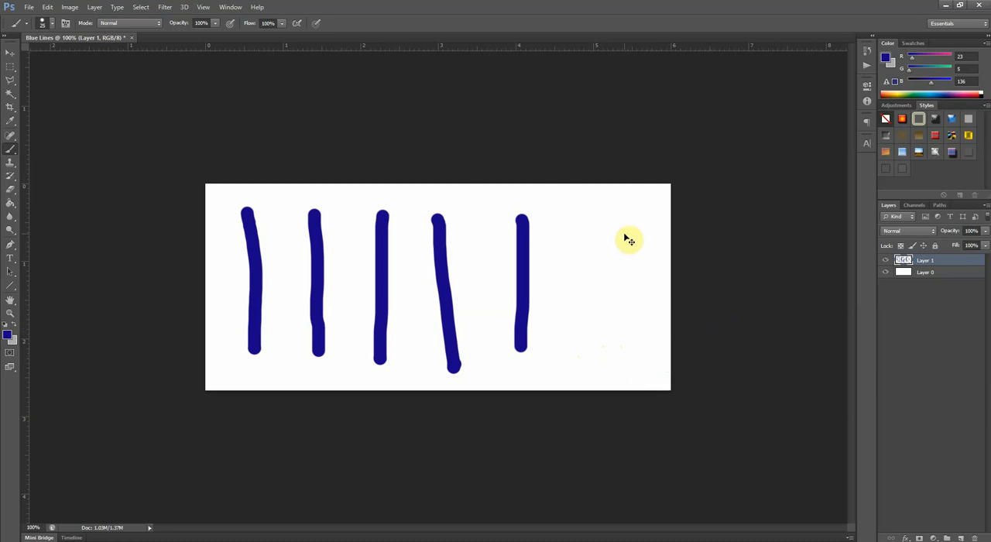
pyautogui.hotkey('ctrl', 'z')
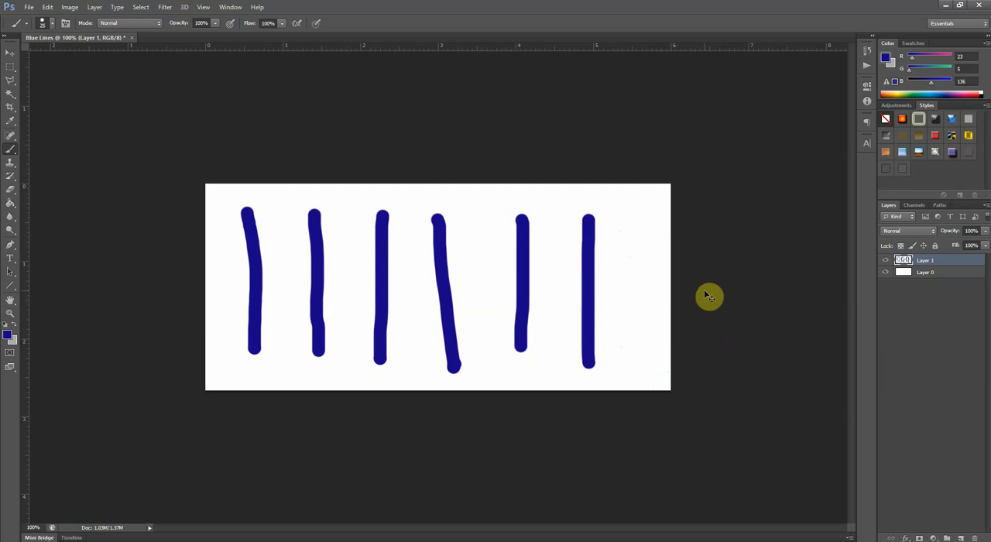
pyautogui.hotkey('ctrl', 'z')
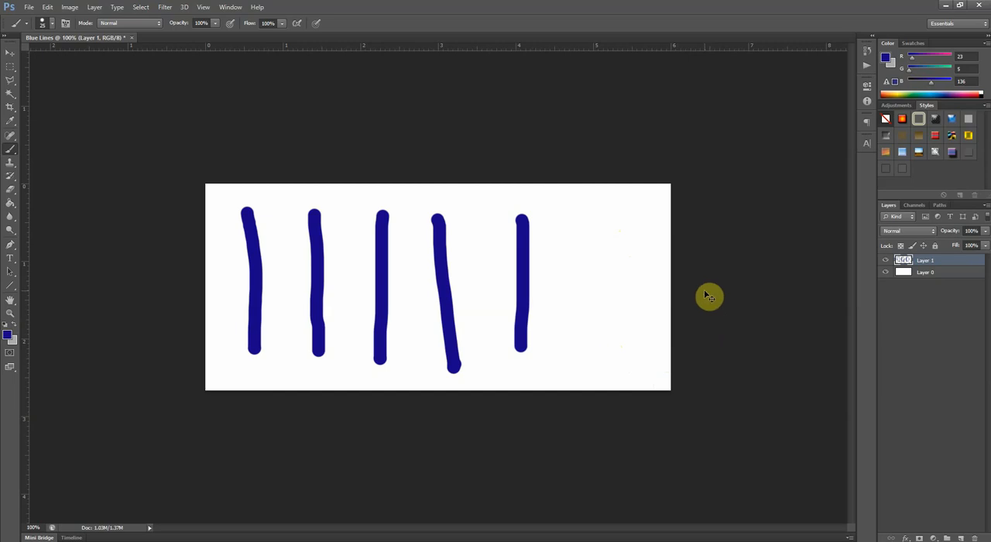
pyautogui.hotkey('ctrl', 'z')
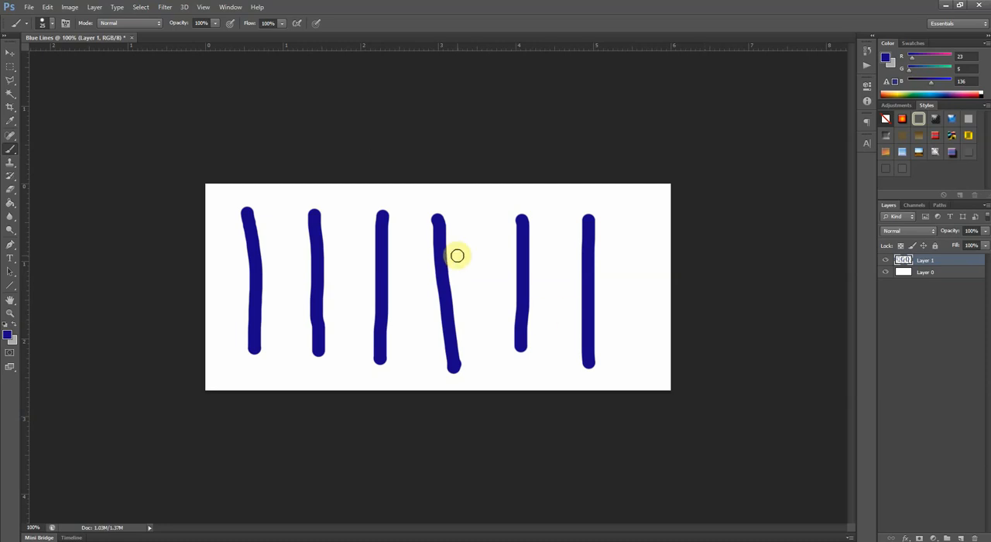
# - Paint a vertical column of seven separate dark blue dots beside the sixth stroke
pyautogui.click(619, 215)
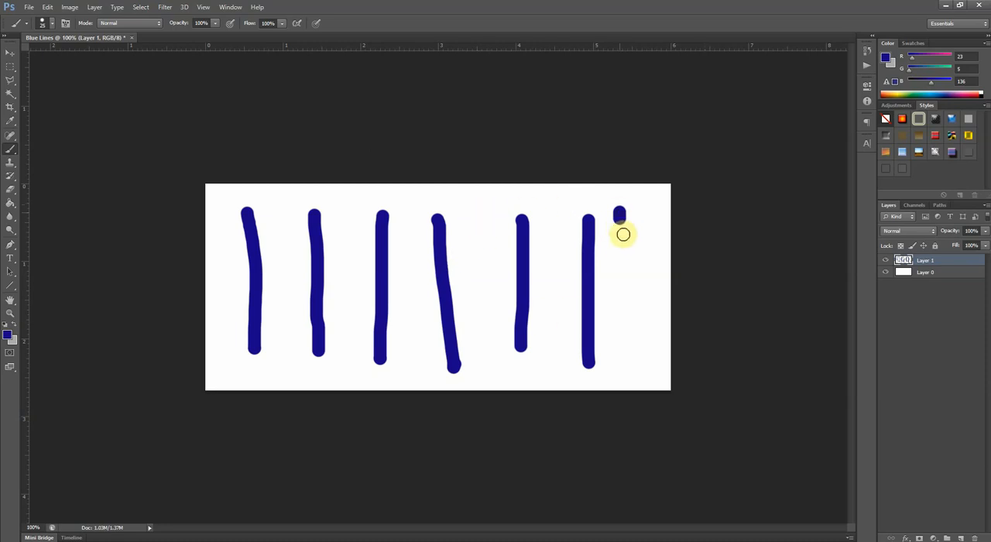
pyautogui.click(621, 237)
pyautogui.click(623, 263)
pyautogui.click(626, 280)
pyautogui.click(630, 308)
pyautogui.click(628, 328)
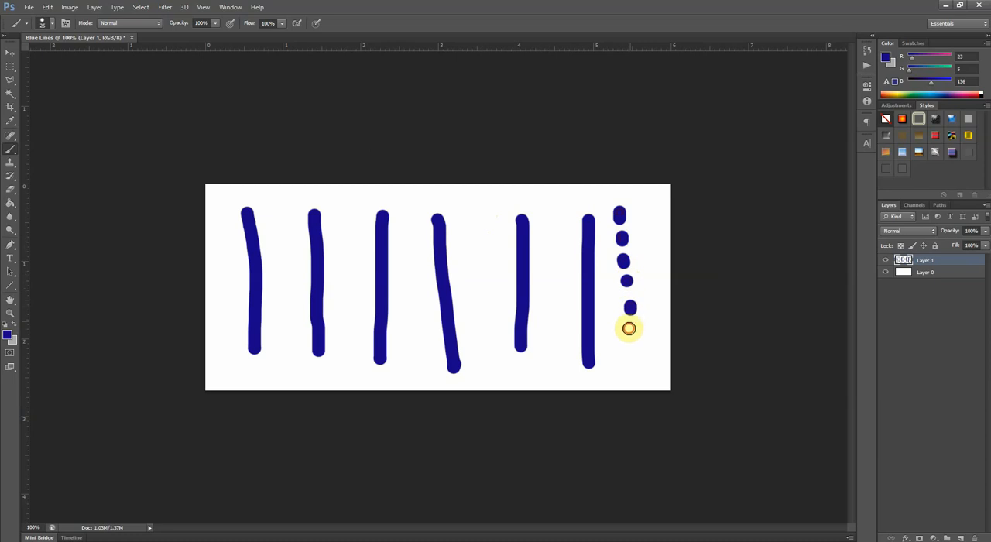
pyautogui.click(630, 355)
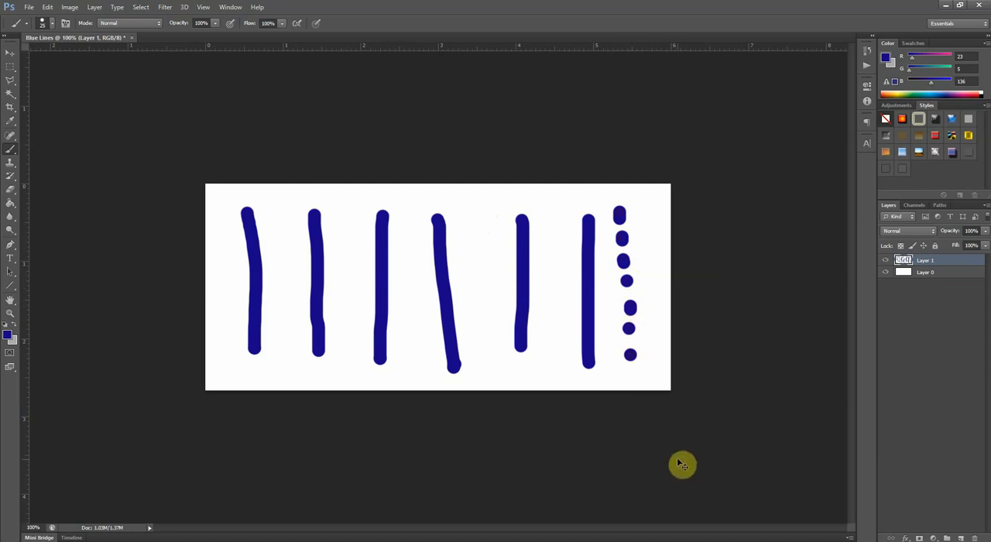
# - Undo the last dot, then step backward through the history until only the first four vertical strokes remain
pyautogui.hotkey('ctrl', 'z')
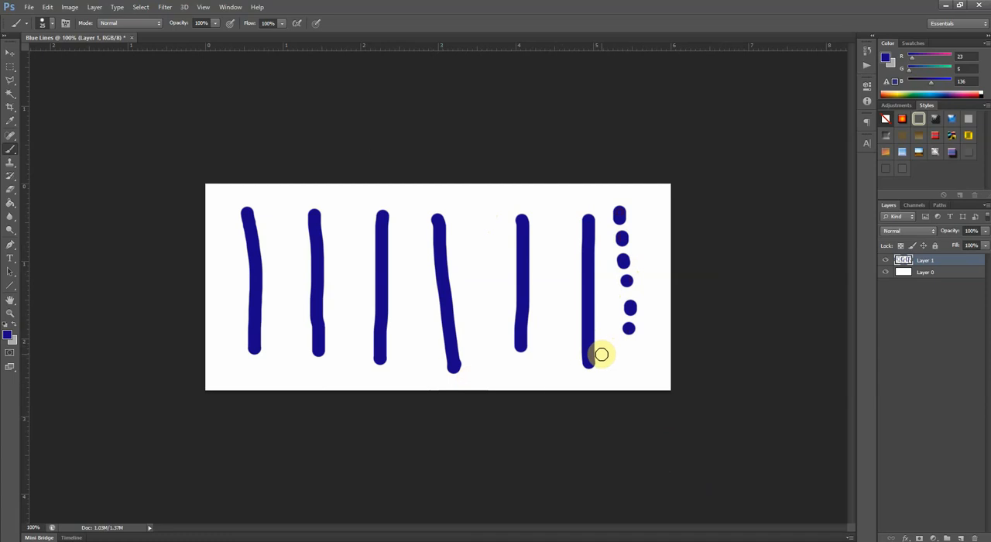
pyautogui.click(48, 8)
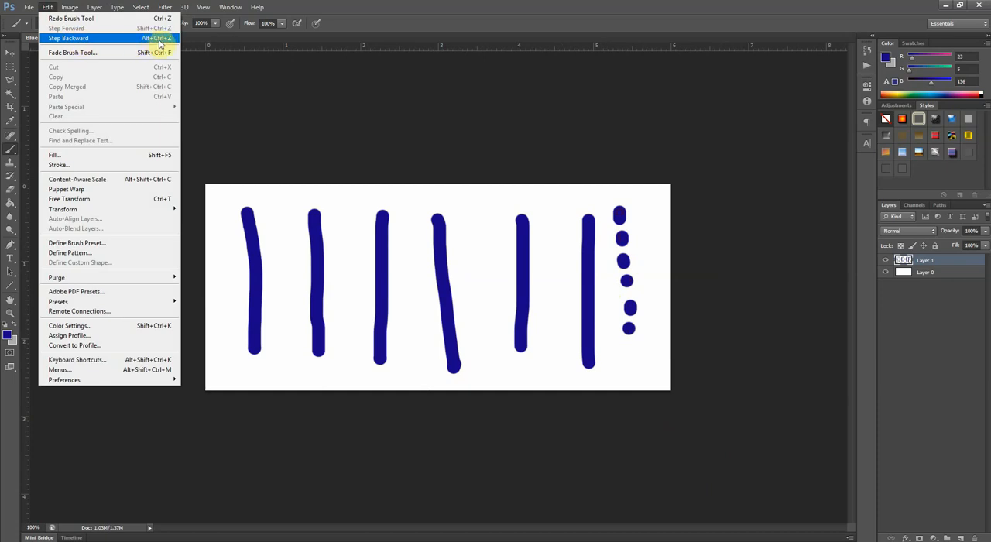
pyautogui.click(494, 102)
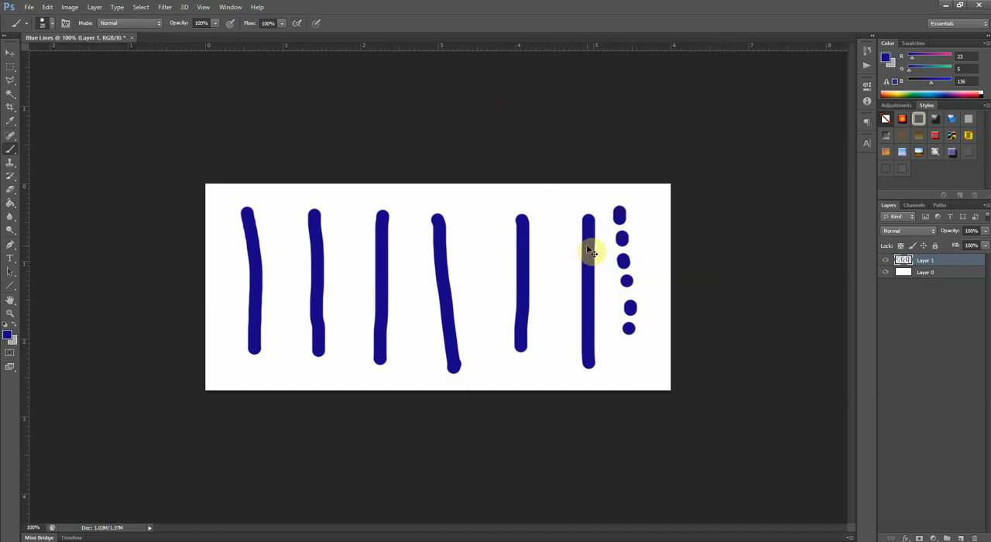
pyautogui.hotkey('ctrl', 'alt', 'z')
pyautogui.hotkey('ctrl', 'alt', 'z')
pyautogui.hotkey('ctrl', 'alt', 'z')
pyautogui.hotkey('ctrl', 'alt', 'z')
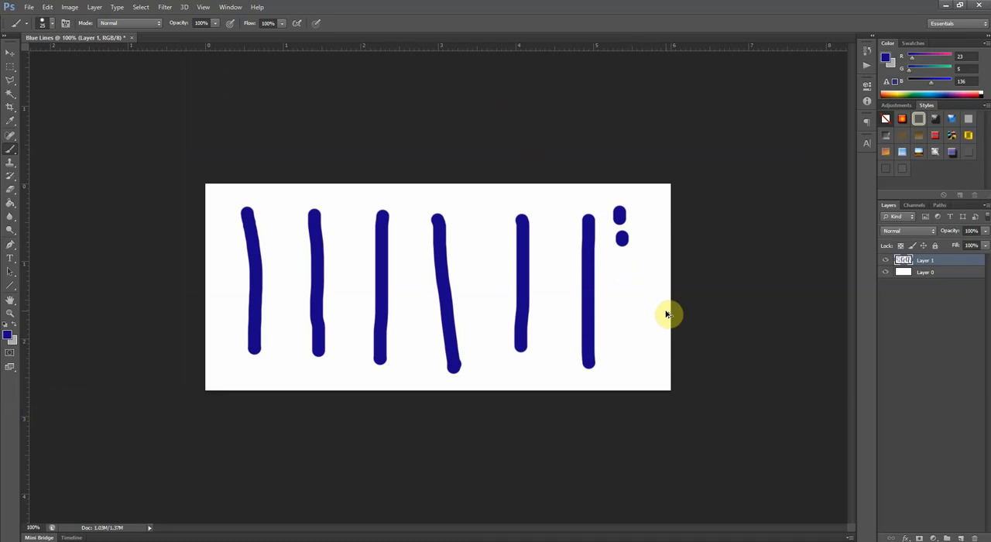
pyautogui.hotkey('ctrl', 'alt', 'z')
pyautogui.hotkey('ctrl', 'alt', 'z')
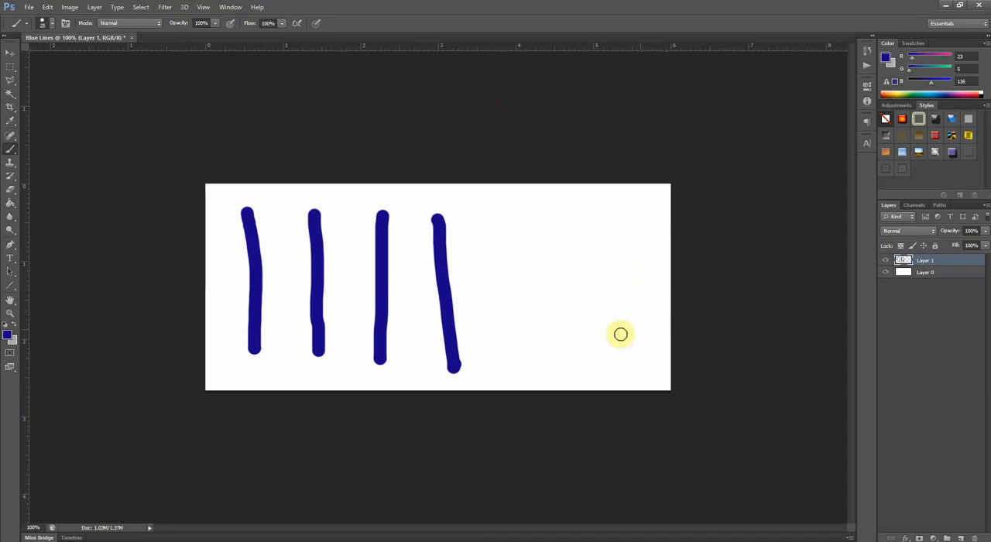
# - Paint three more vertical dark blue strokes beside the four existing ones on Layer 1
pyautogui.moveTo(486, 214); pyautogui.dragTo(495, 358)
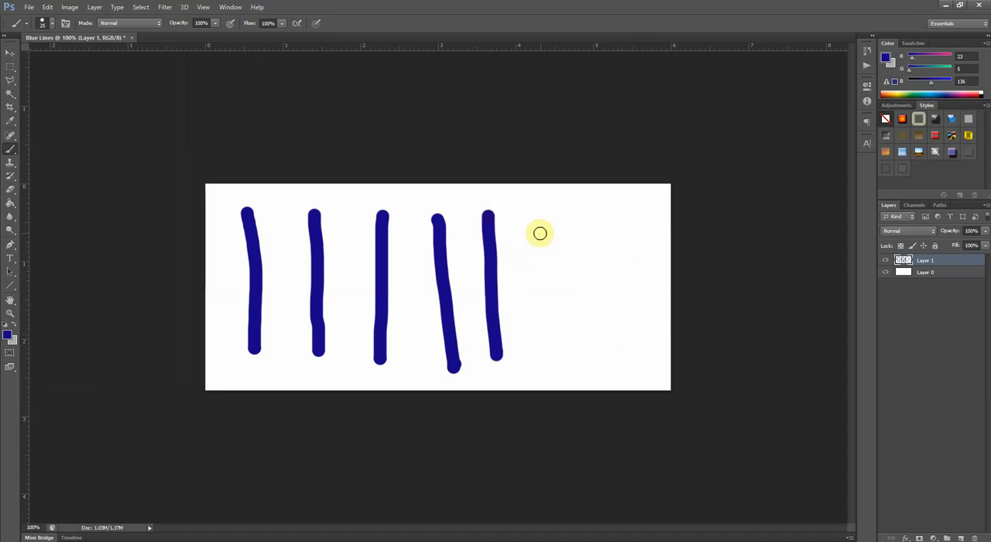
pyautogui.moveTo(536, 220); pyautogui.dragTo(551, 339)
pyautogui.moveTo(594, 209); pyautogui.dragTo(594, 339)
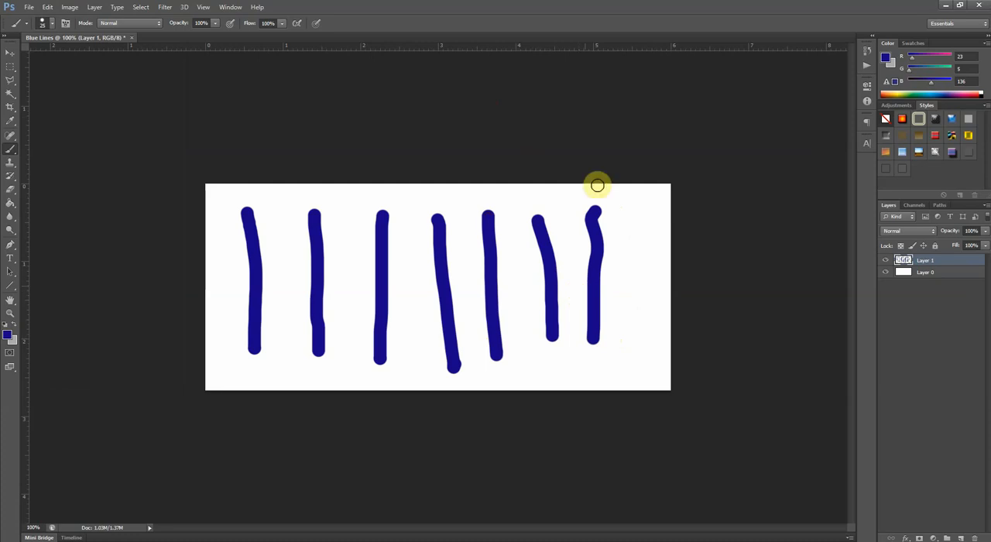
# - Assign Ctrl+Z as the keyboard shortcut for the Edit command Step Backward and accept the reassignment
pyautogui.click(52, 9)
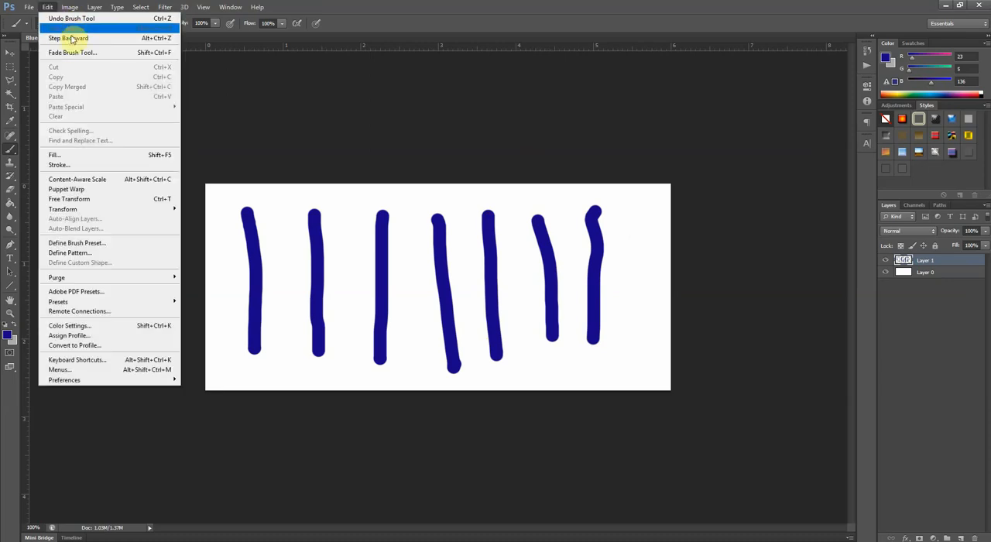
pyautogui.moveTo(71, 9)
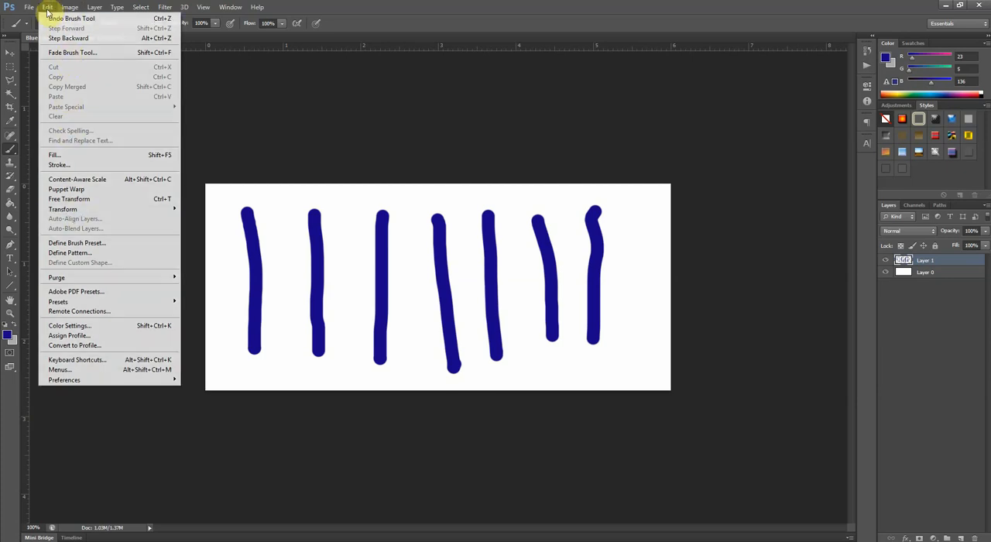
pyautogui.click(100, 362)
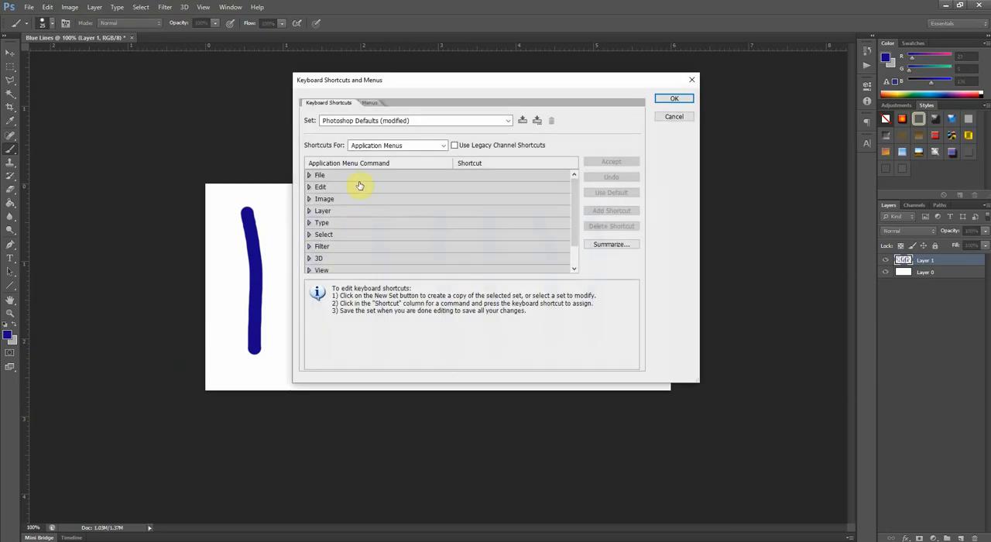
pyautogui.click(308, 187)
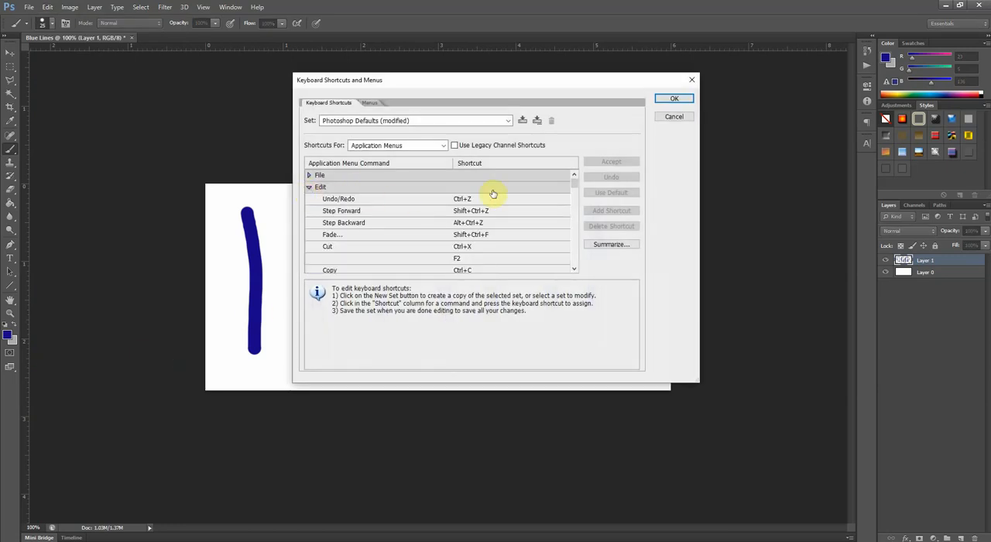
pyautogui.click(468, 199)
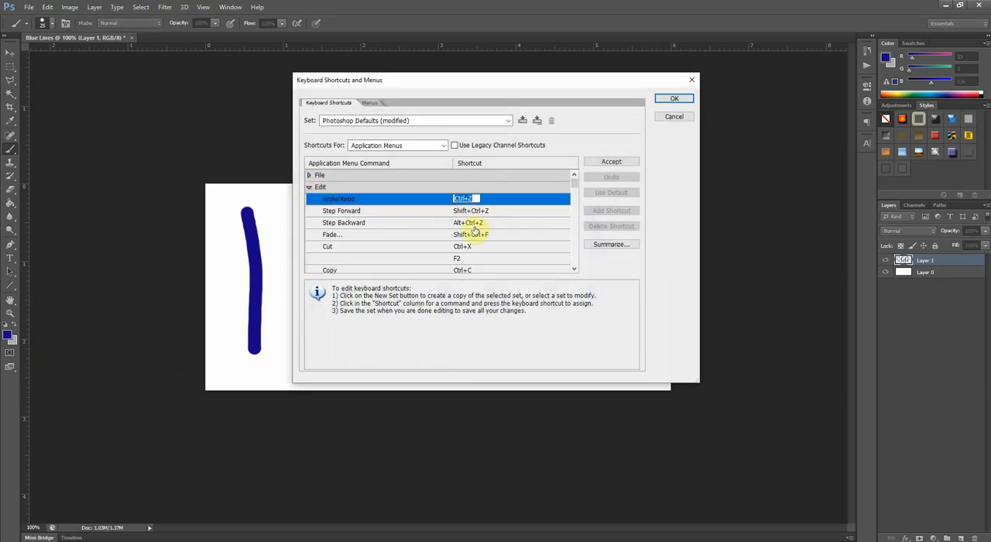
pyautogui.click(472, 222)
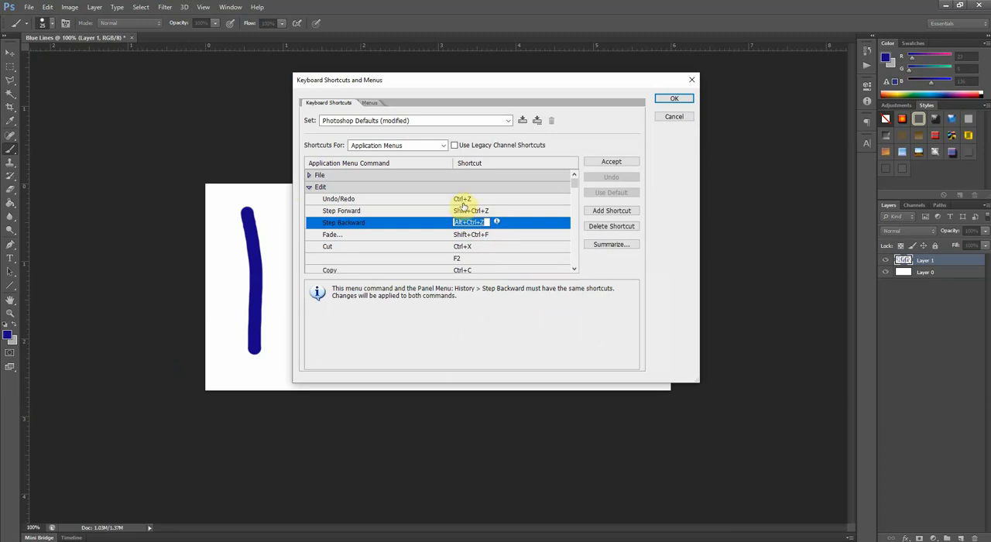
pyautogui.click(462, 200)
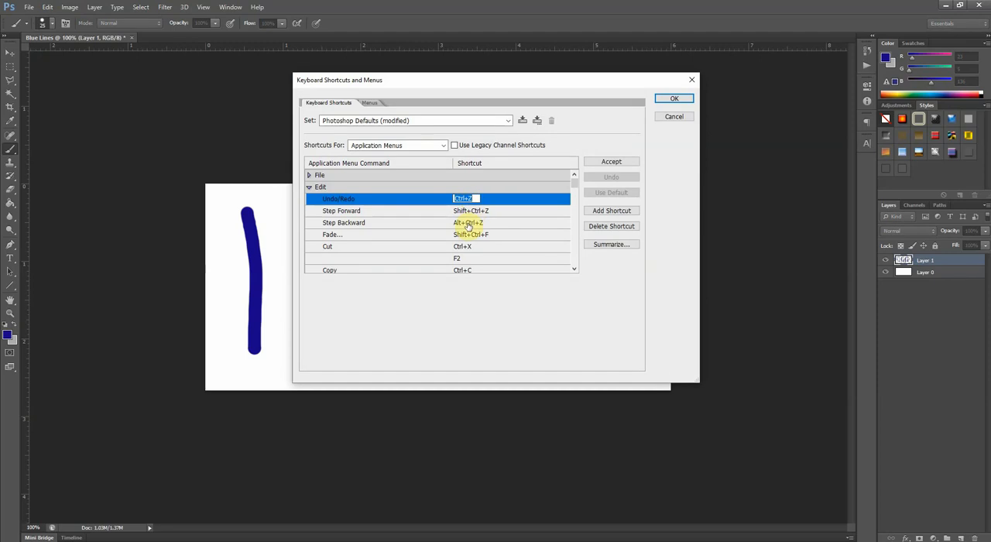
pyautogui.click(467, 223)
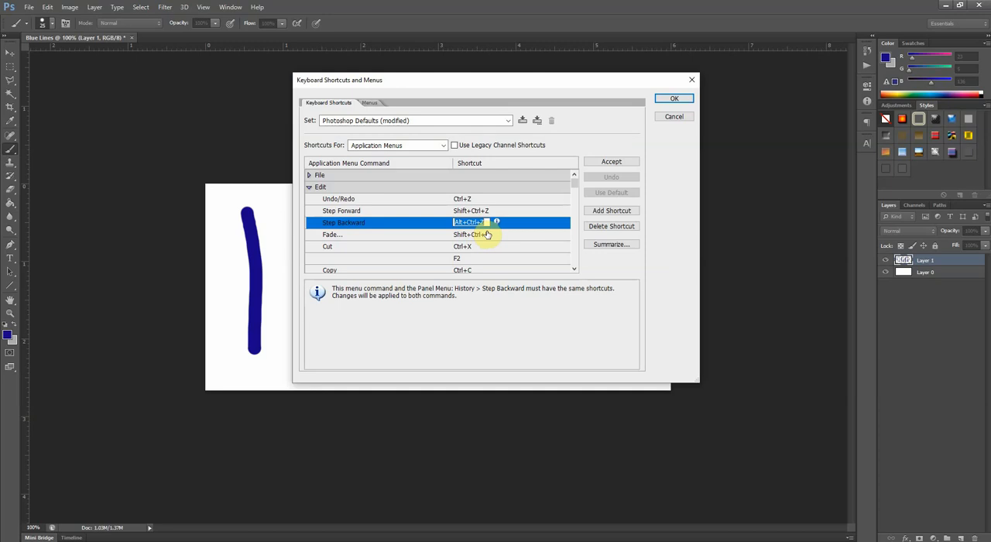
pyautogui.hotkey('ctrl', 'z')
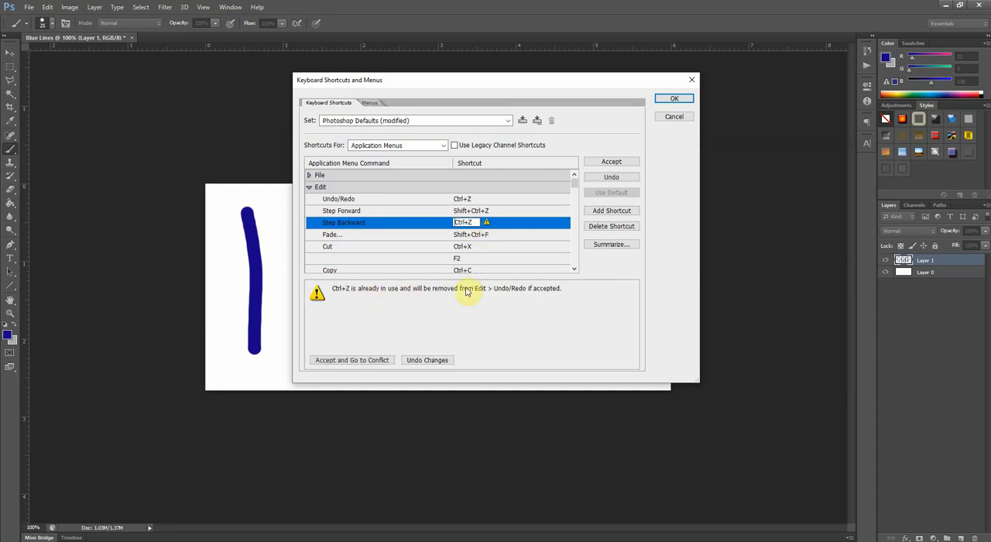
pyautogui.click(611, 162)
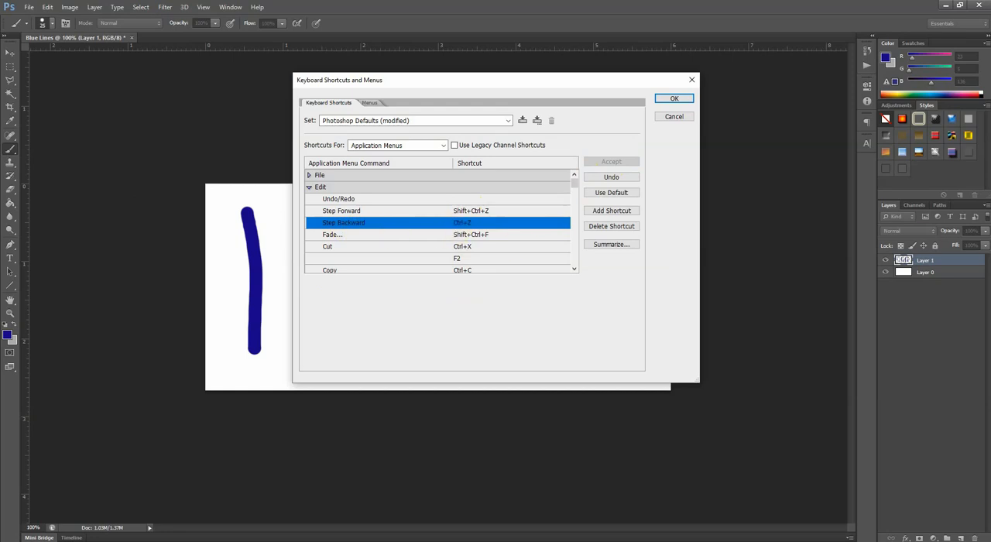
pyautogui.click(485, 288)
# - Assign Alt+Ctrl+Z as the keyboard shortcut for Undo/Redo and save the shortcut changes
pyautogui.click(472, 200)
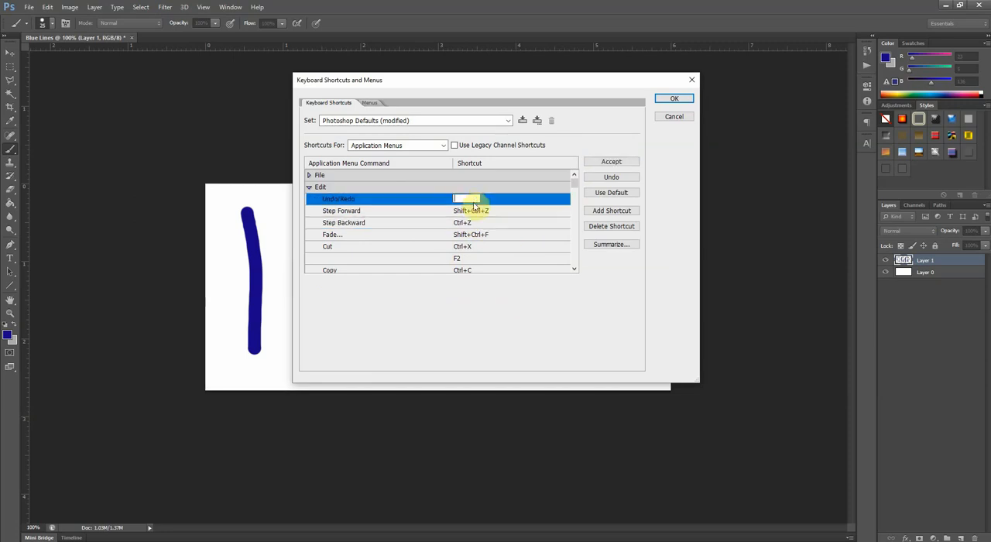
pyautogui.hotkey('ctrl', 'alt', 'z')
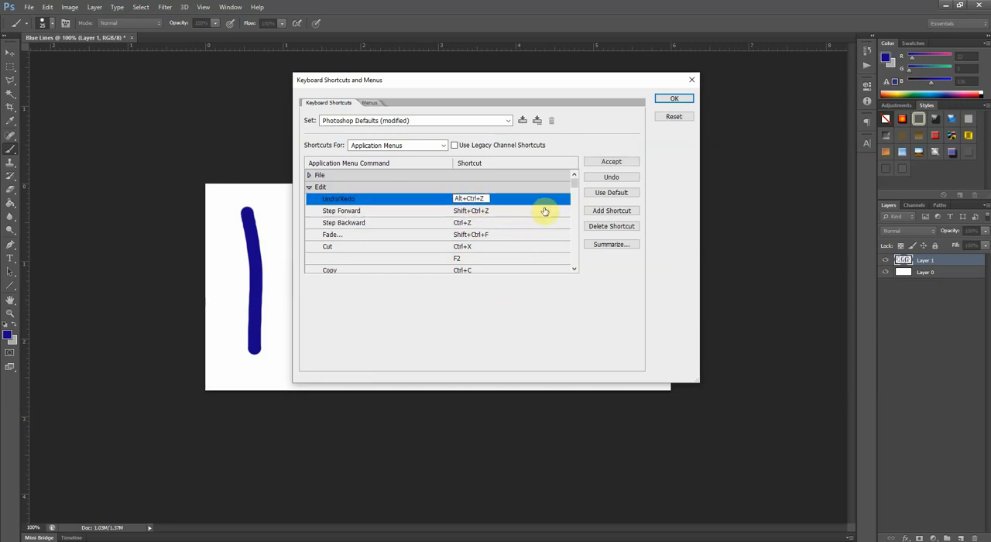
pyautogui.click(606, 163)
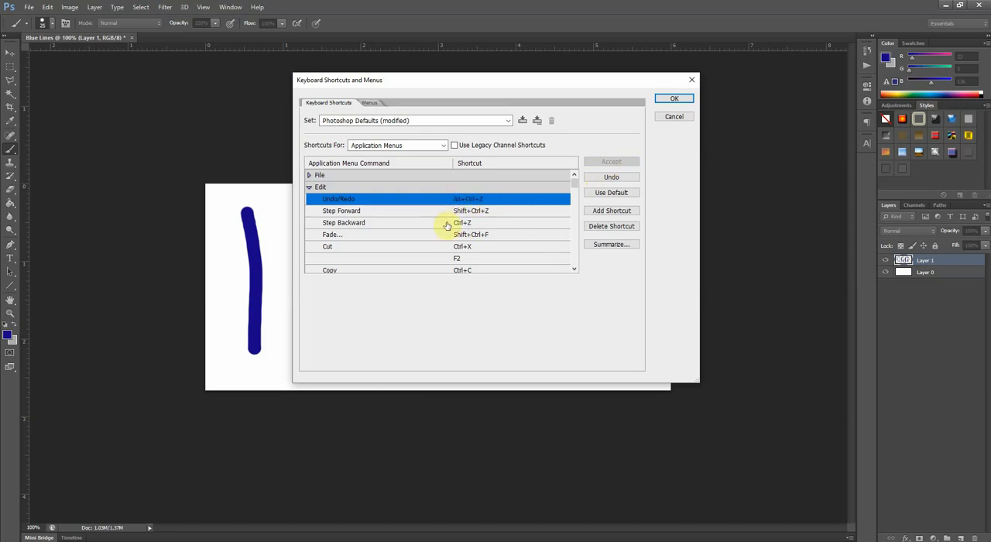
pyautogui.click(669, 99)
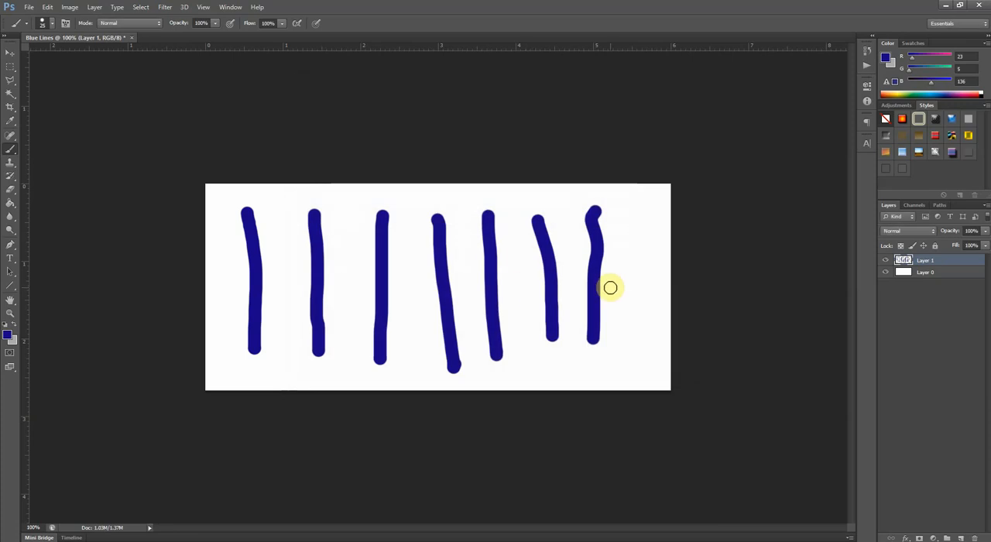
# - Step backward through the history until all the vertical strokes are removed from Layer 1
pyautogui.hotkey('ctrl', 'z')
pyautogui.hotkey('ctrl', 'z')
pyautogui.hotkey('ctrl', 'z')
pyautogui.hotkey('ctrl', 'z')
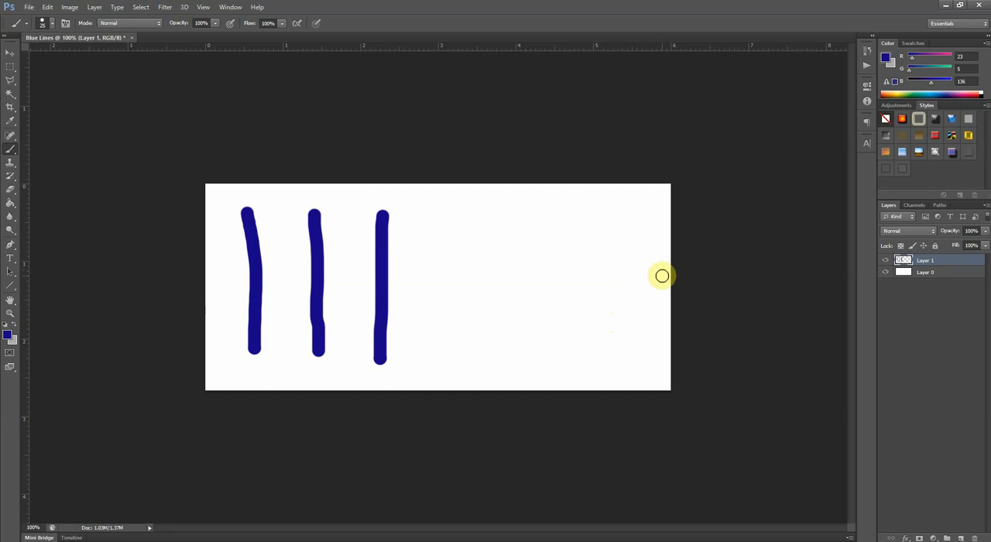
pyautogui.hotkey('ctrl', 'alt', 'z')
pyautogui.hotkey('ctrl', 'alt', 'z')
pyautogui.hotkey('ctrl', 'alt', 'z')
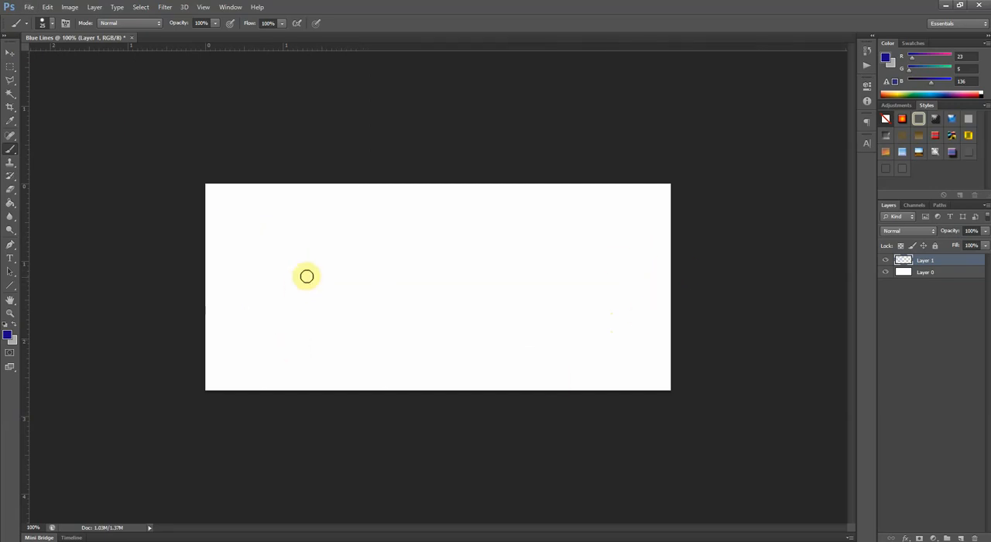
# - Paint a dark blue zigzag across the middle of the canvas on Layer 1 with the Brush tool
pyautogui.click(10, 57)
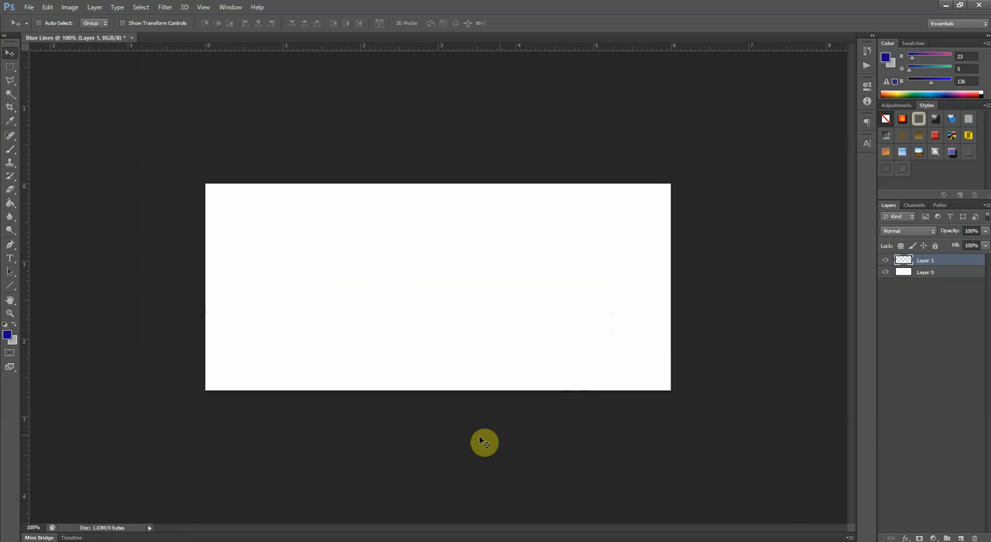
pyautogui.press('b')
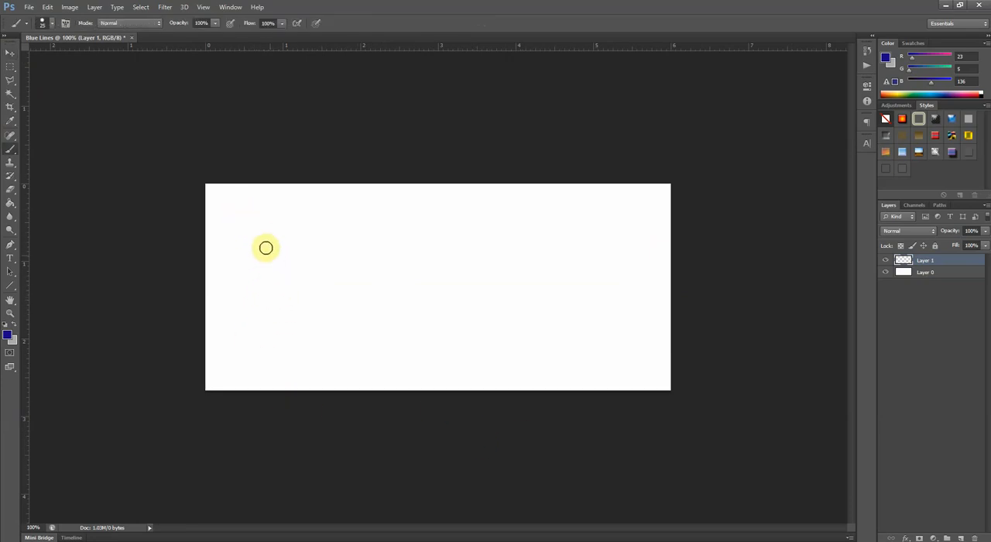
pyautogui.moveTo(258, 249)
pyautogui.mouseDown()
pyautogui.moveTo(365, 256)
pyautogui.moveTo(325, 289)
pyautogui.moveTo(384, 313)
pyautogui.moveTo(522, 281)
pyautogui.moveTo(549, 345)
pyautogui.mouseUp()
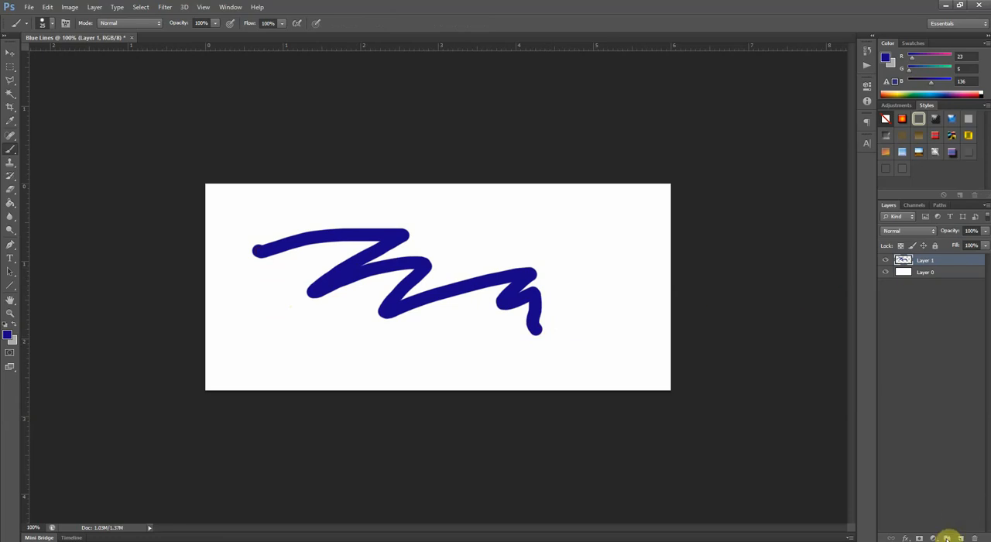
# - Add a new layer above Layer 1 and paint a bright red zigzag on it across the blue one
pyautogui.click(960, 537)
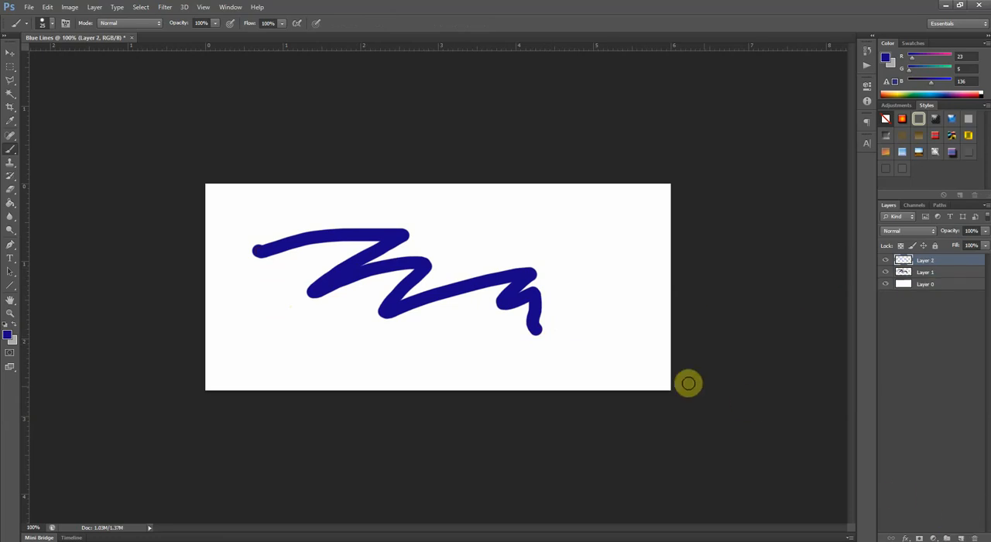
pyautogui.click(7, 338)
pyautogui.moveTo(457, 275); pyautogui.dragTo(457, 236)
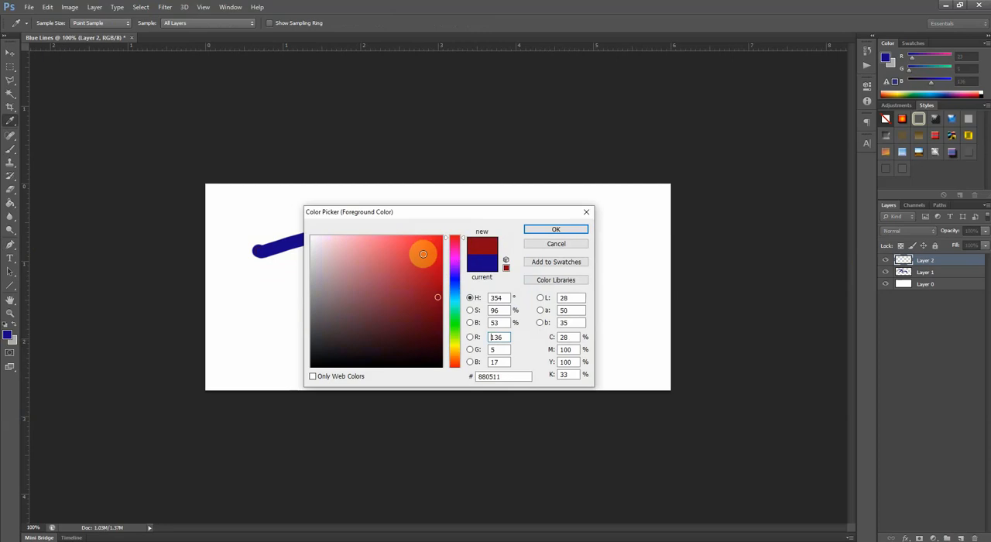
pyautogui.click(423, 253)
pyautogui.click(555, 229)
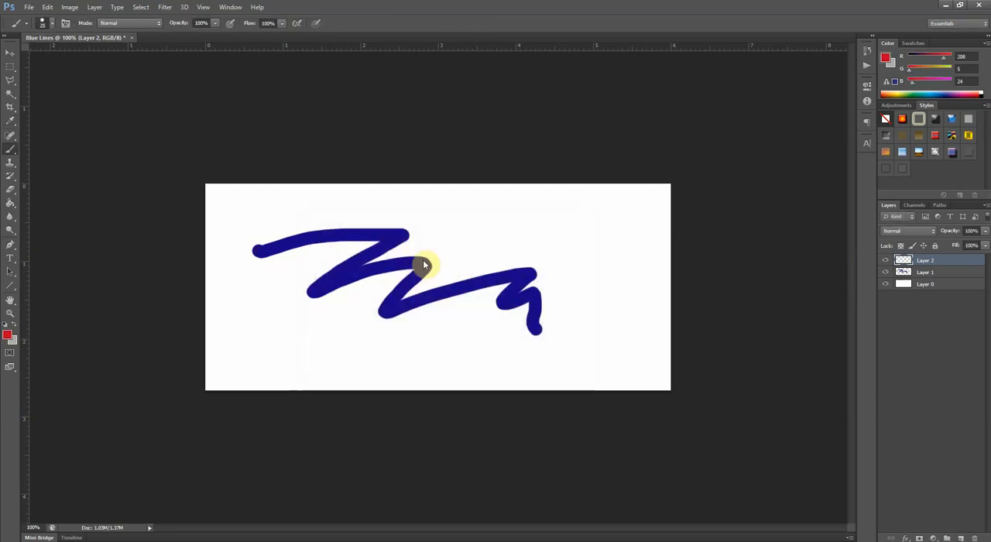
pyautogui.moveTo(267, 276)
pyautogui.mouseDown()
pyautogui.moveTo(312, 317)
pyautogui.moveTo(409, 261)
pyautogui.moveTo(600, 292)
pyautogui.mouseUp()
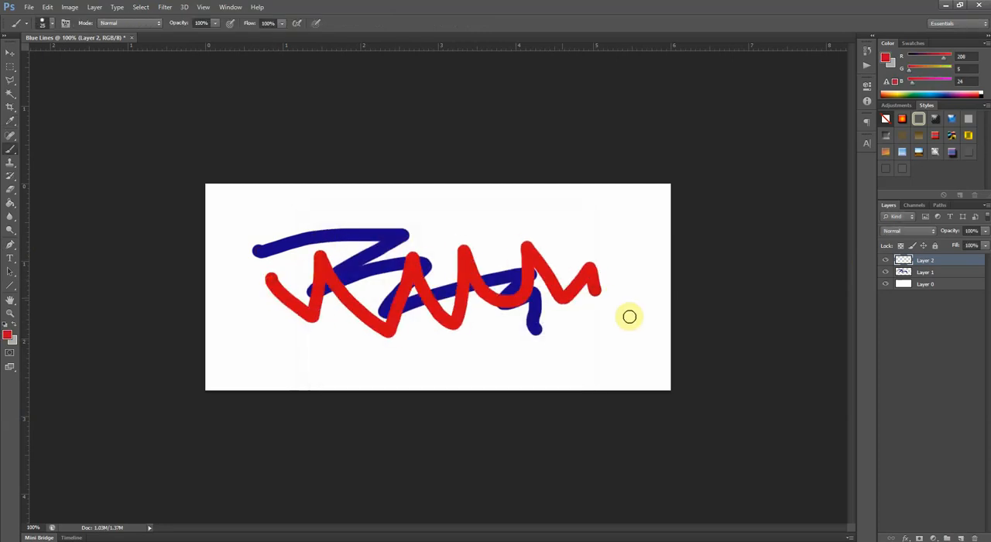
# - Move the blue zigzag on Layer 1 slightly up and to the right with the Move tool
pyautogui.click(923, 286)
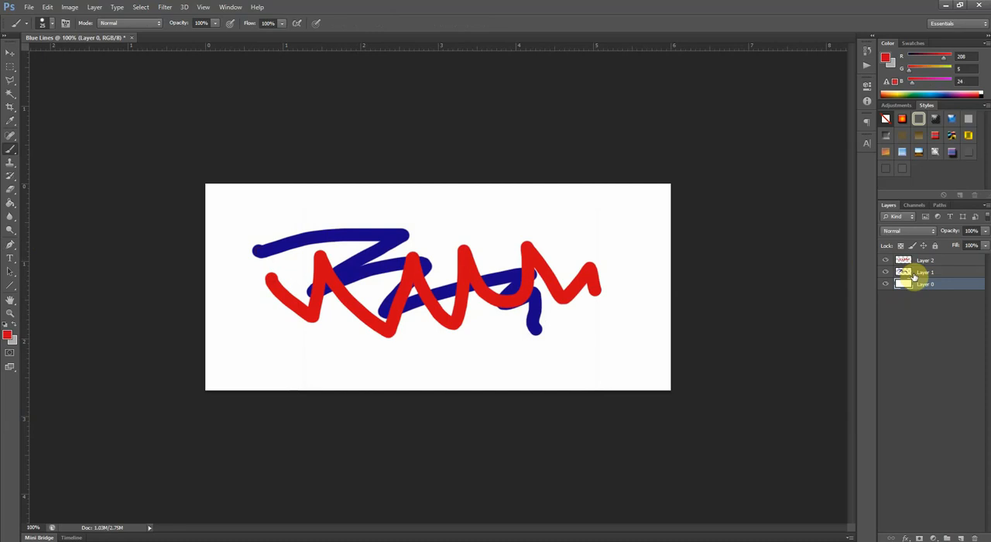
pyautogui.click(915, 275)
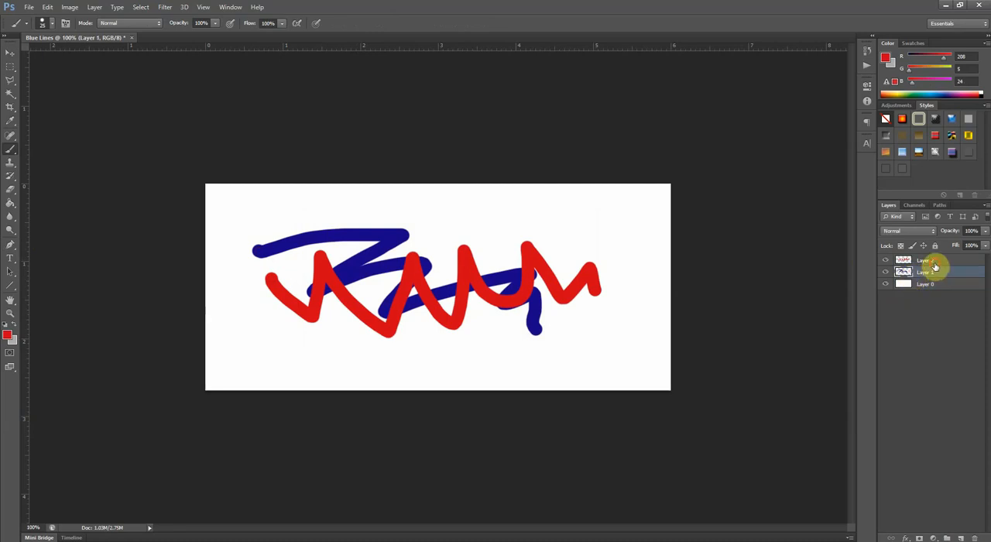
pyautogui.click(934, 263)
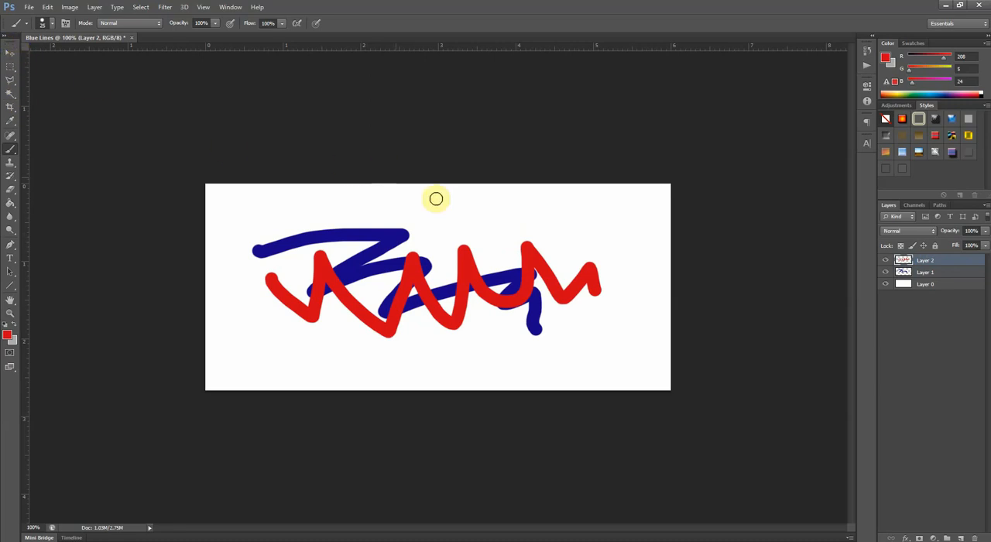
pyautogui.press('v')
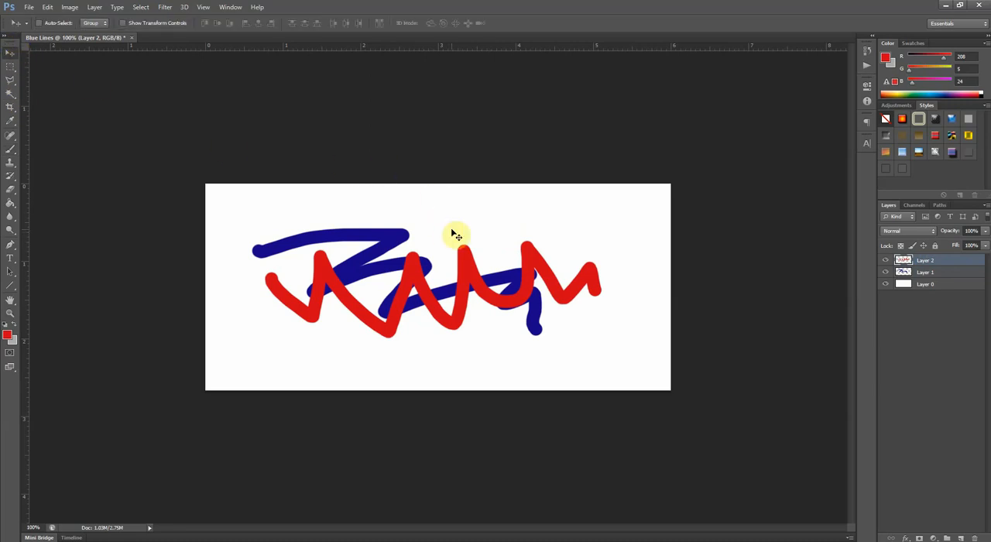
pyautogui.click(933, 273)
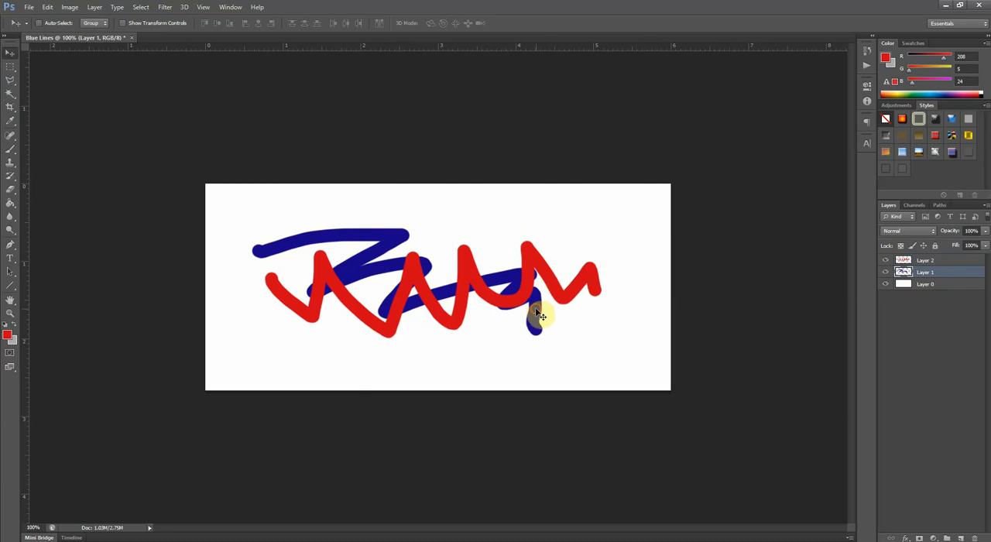
pyautogui.moveTo(540, 316)
pyautogui.mouseDown()
pyautogui.moveTo(511, 331)
pyautogui.moveTo(504, 294)
pyautogui.moveTo(592, 321)
pyautogui.moveTo(598, 292)
pyautogui.moveTo(511, 328)
pyautogui.moveTo(482, 294)
pyautogui.moveTo(570, 320)
pyautogui.moveTo(543, 303)
pyautogui.moveTo(538, 314)
pyautogui.mouseUp()
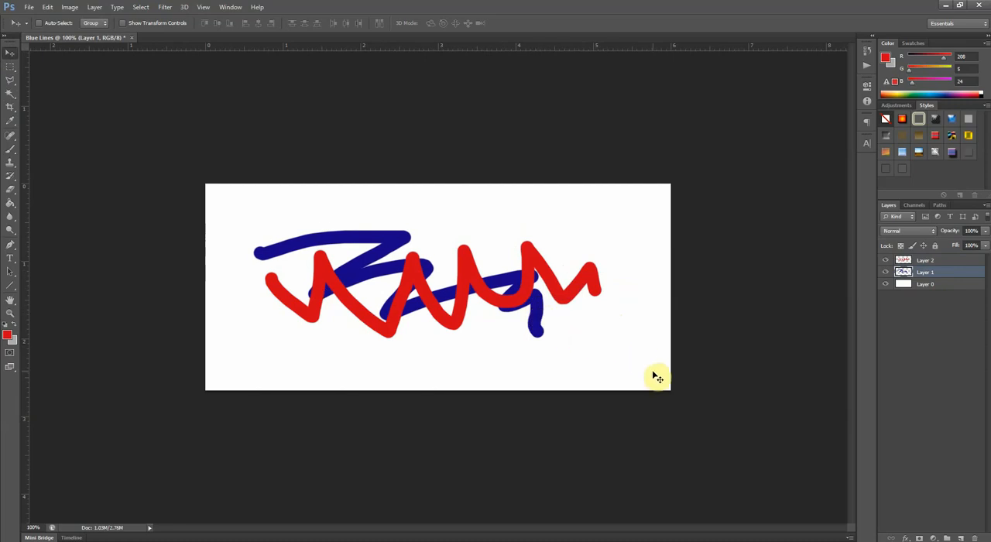
pyautogui.moveTo(654, 377)
pyautogui.mouseDown()
pyautogui.moveTo(632, 356)
pyautogui.moveTo(668, 354)
pyautogui.moveTo(589, 358)
pyautogui.moveTo(641, 385)
pyautogui.moveTo(694, 363)
pyautogui.moveTo(658, 356)
pyautogui.mouseUp()
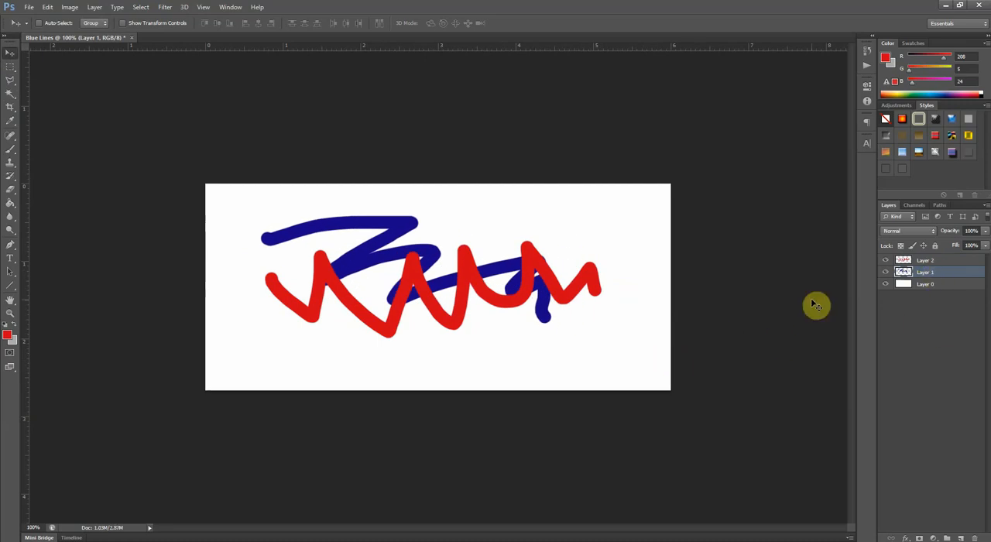
# - Paint two red test dots on Layer 1 below the zigzags with the Brush tool, and undo them
pyautogui.press('b')
pyautogui.click(474, 345)
pyautogui.click(503, 354)
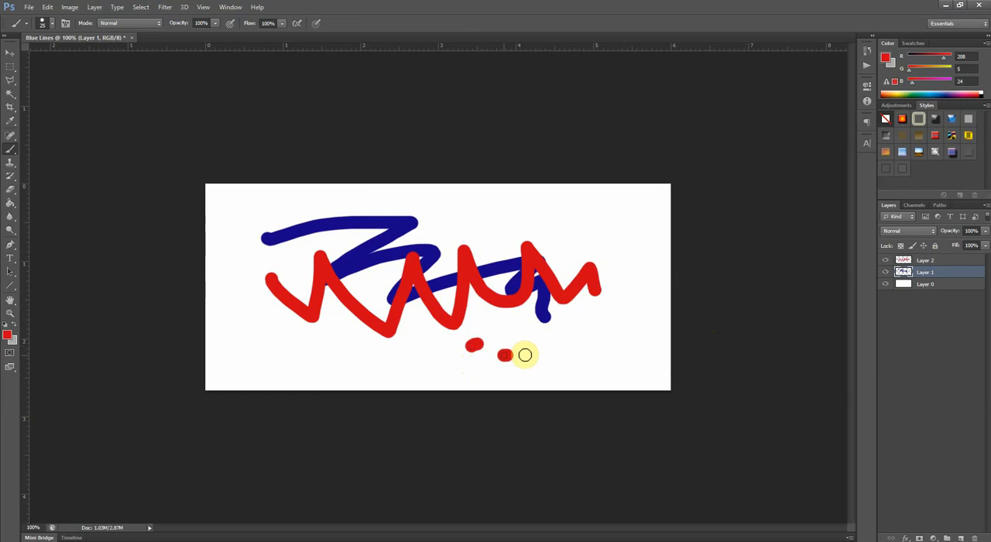
pyautogui.hotkey('ctrl', 'alt', 'z')
pyautogui.hotkey('ctrl', 'alt', 'z')
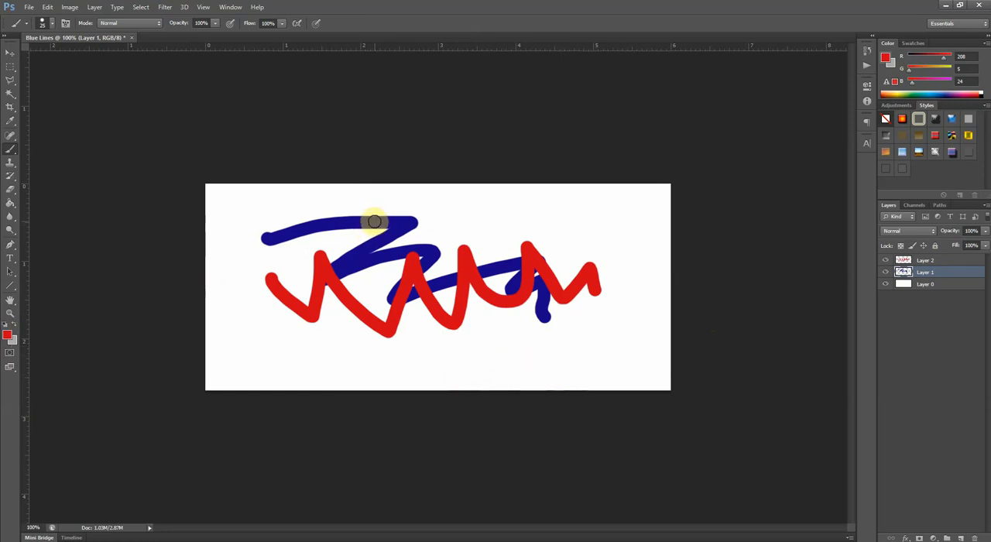
# - Sample the dark blue of the zigzag on Layer 1 as the foreground color with the Eyedropper tool
pyautogui.click(10, 121)
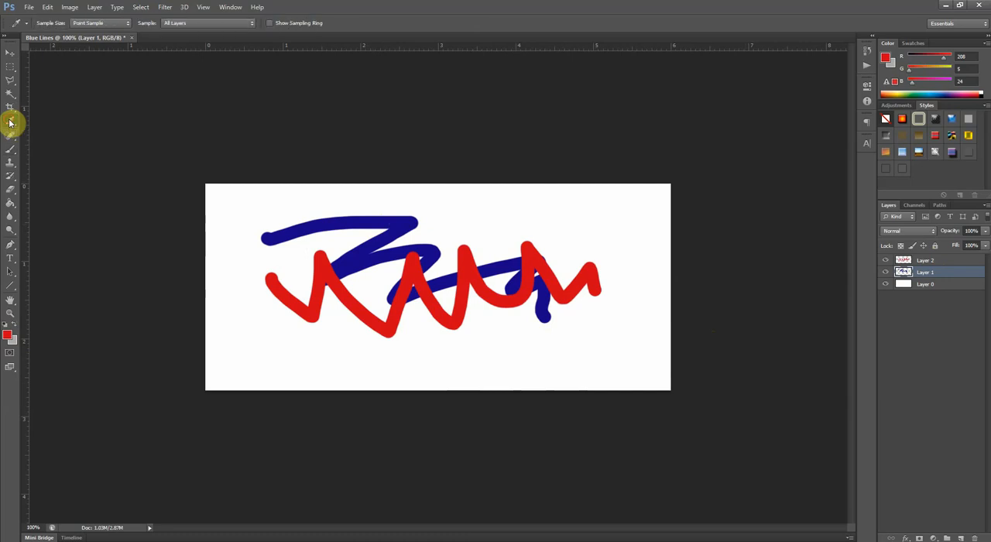
pyautogui.click(326, 222)
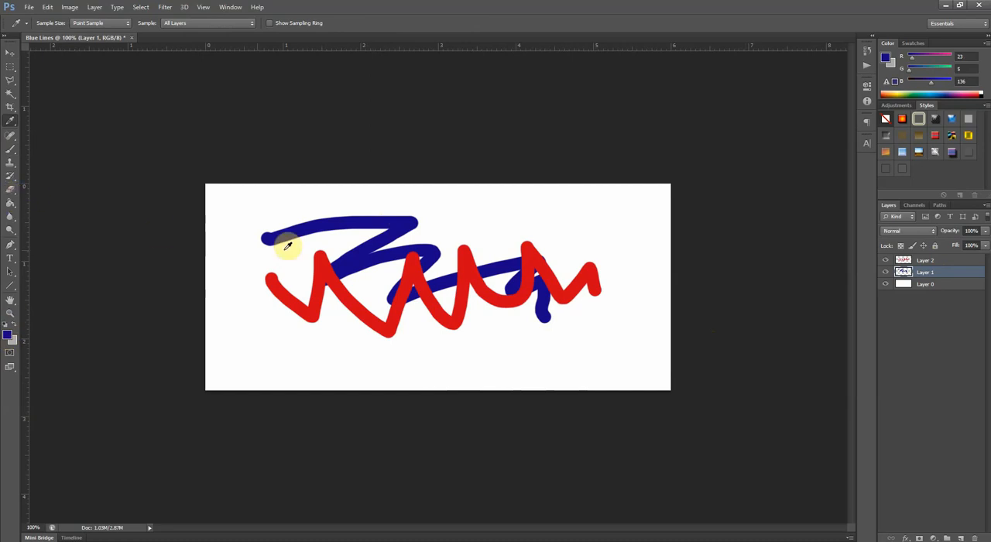
# - Sample the zigzag's red as the foreground color, and nudge the blue zigzag on Layer 1 slightly right and down with the Move tool
pyautogui.click(292, 291)
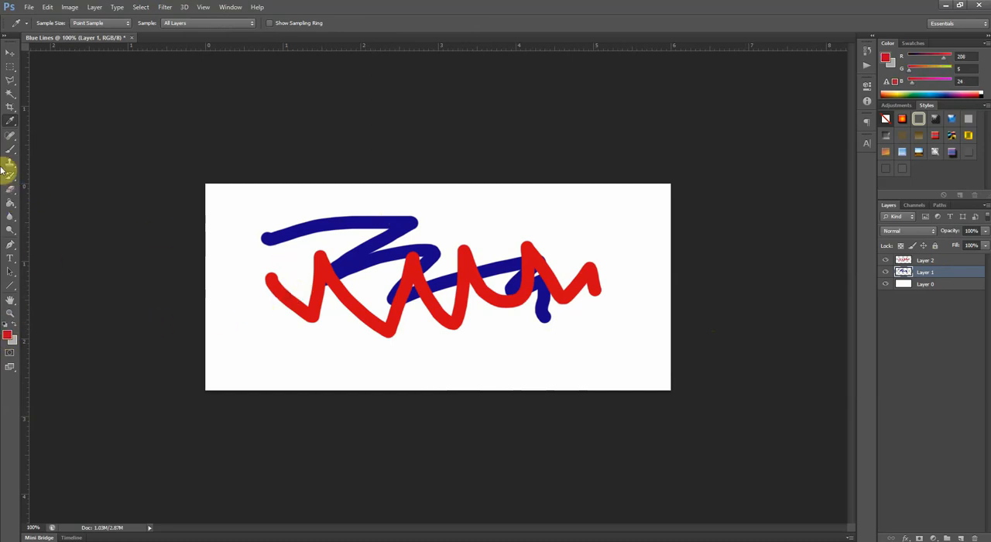
pyautogui.click(10, 53)
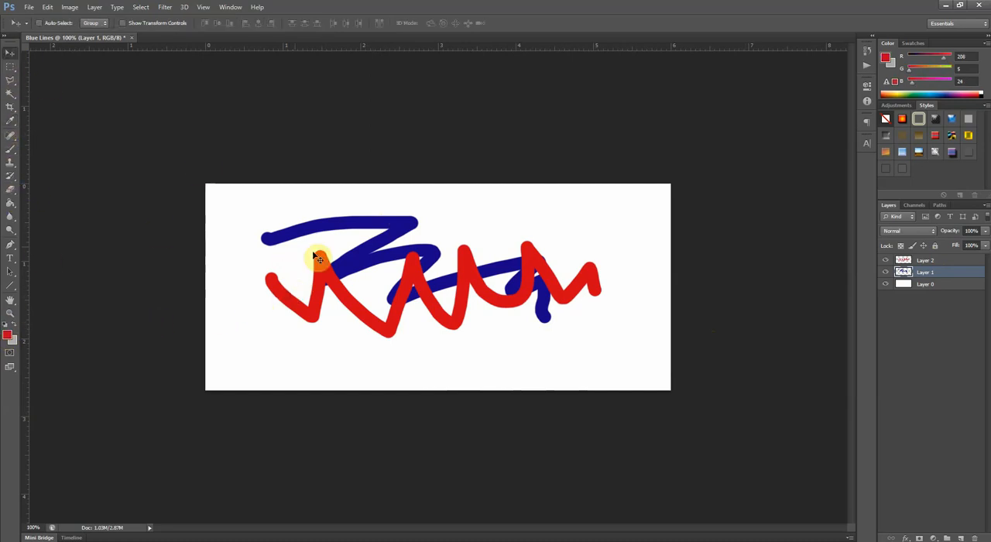
pyautogui.moveTo(533, 349); pyautogui.dragTo(537, 346)
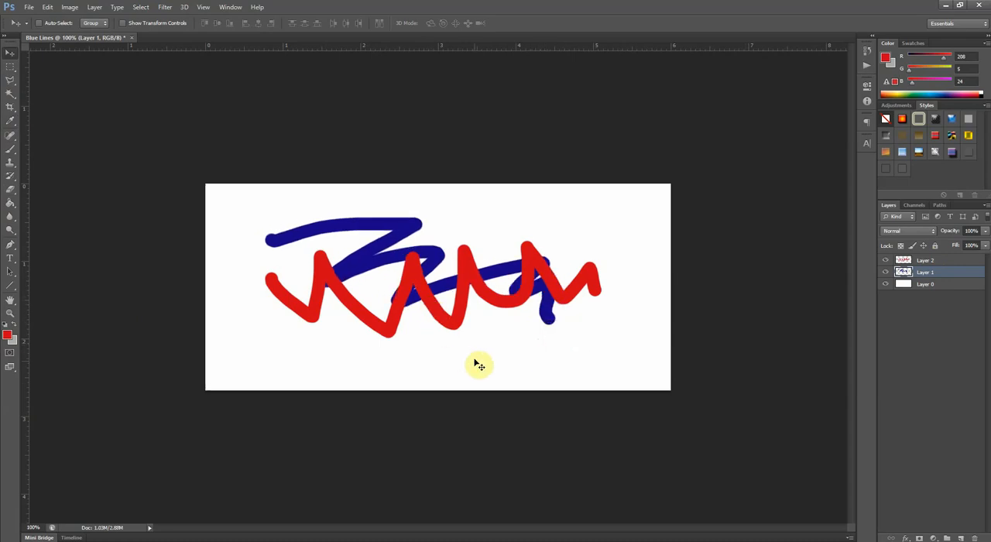
# - Paint a short red test scribble on Layer 1 below the zigzags with the Brush tool, and undo it
pyautogui.press('b')
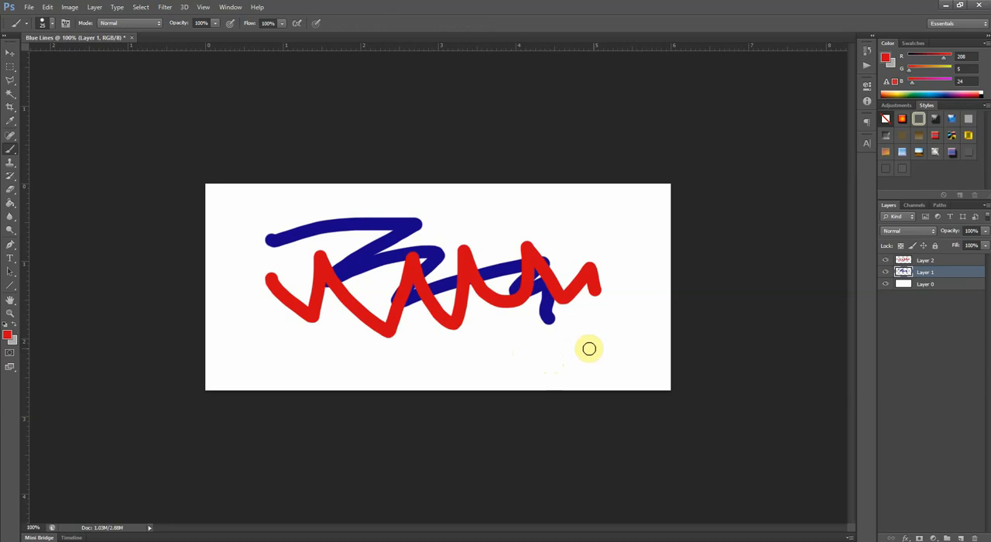
pyautogui.moveTo(550, 347); pyautogui.dragTo(578, 347)
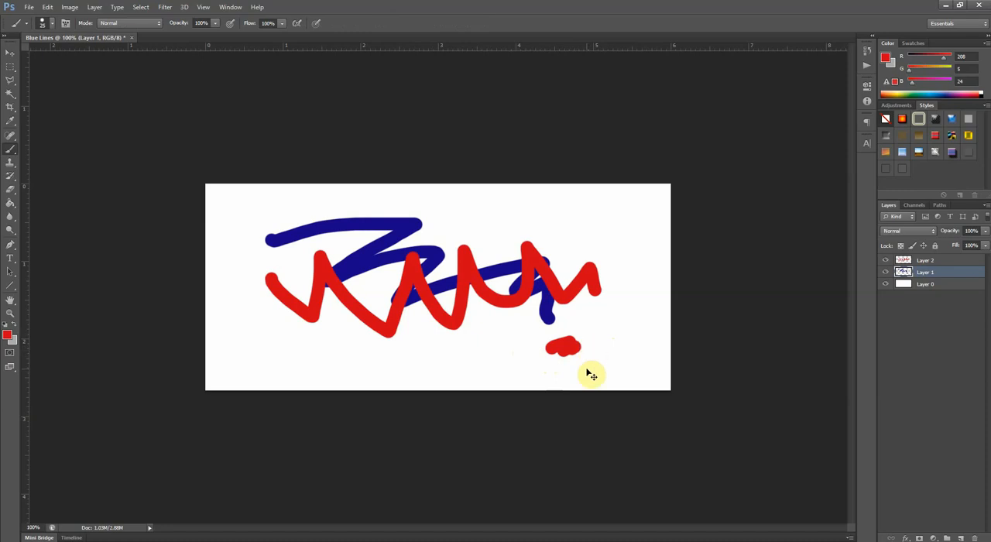
pyautogui.hotkey('ctrl', 'z')
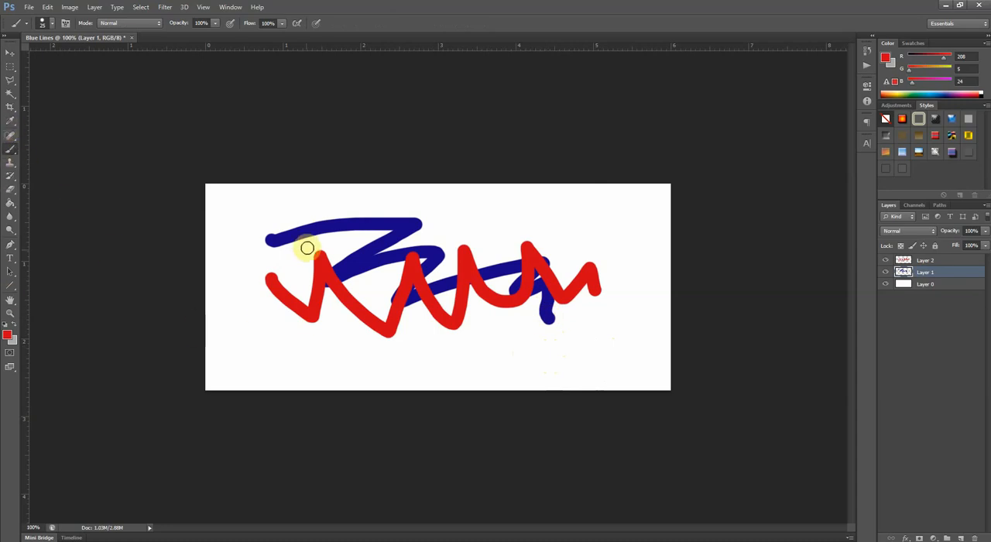
# - Sample the blue zigzag's color while using the Brush tool, and paint nine blue dots around the zigzags on Layer 1
pyautogui.click(10, 151)
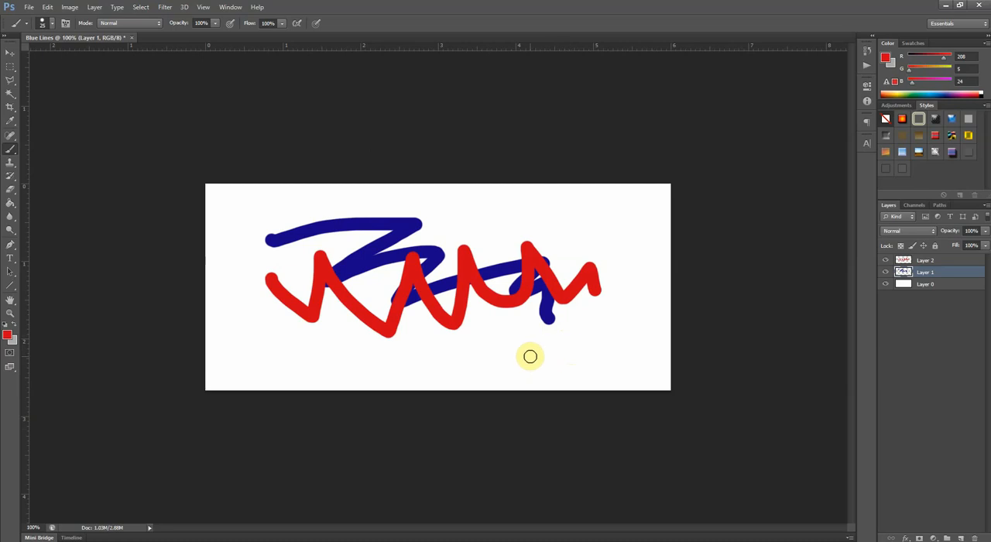
pyautogui.click(549, 307)
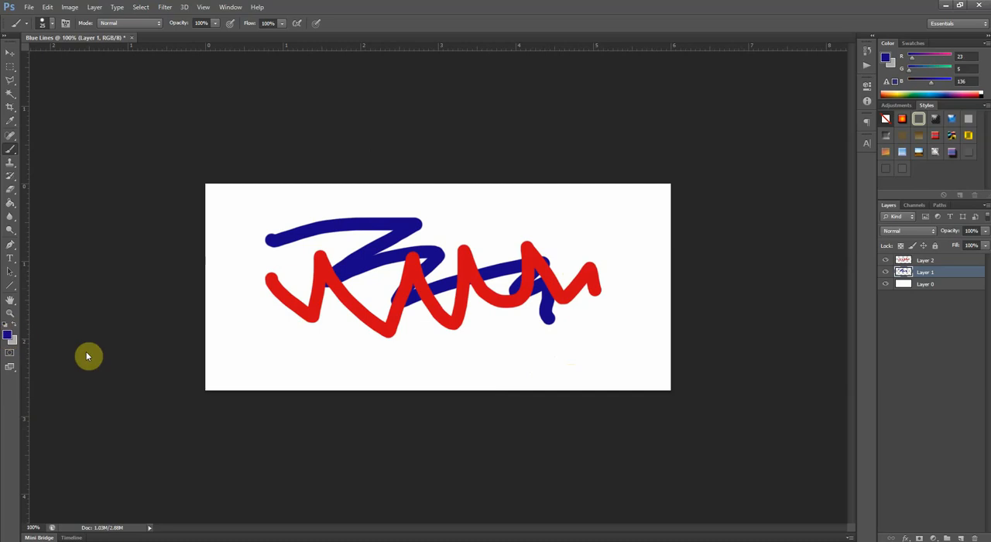
pyautogui.click(561, 340)
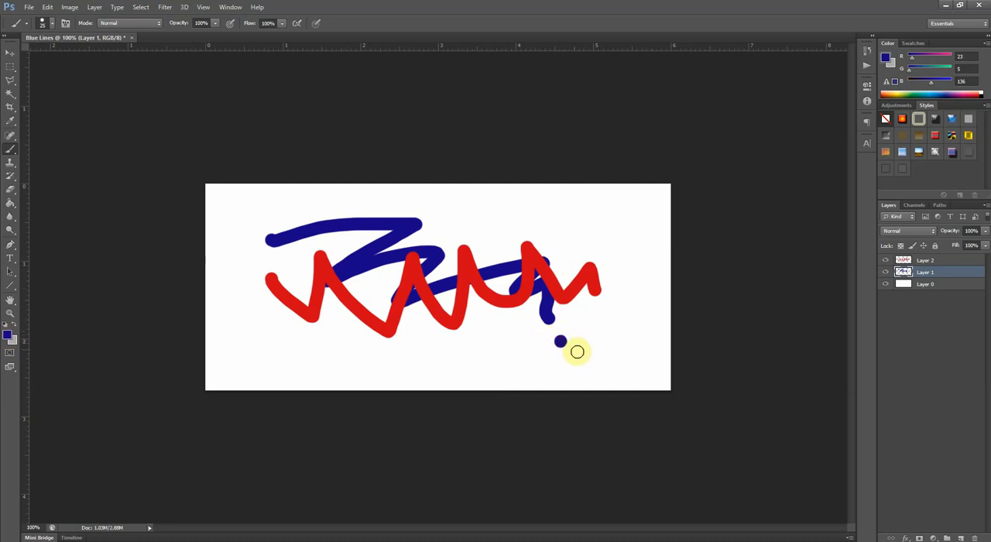
pyautogui.click(596, 364)
pyautogui.click(478, 369)
pyautogui.click(302, 353)
pyautogui.click(274, 365)
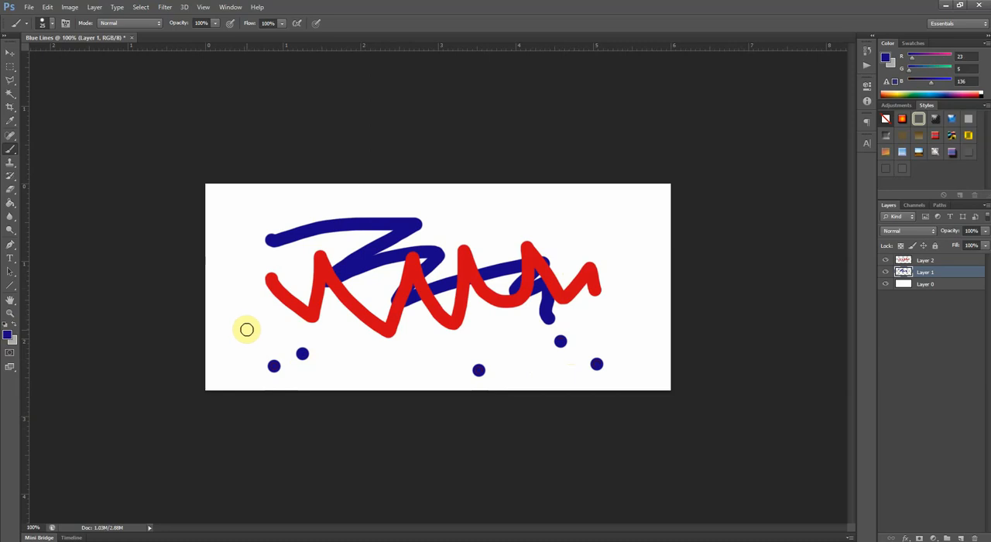
pyautogui.click(246, 326)
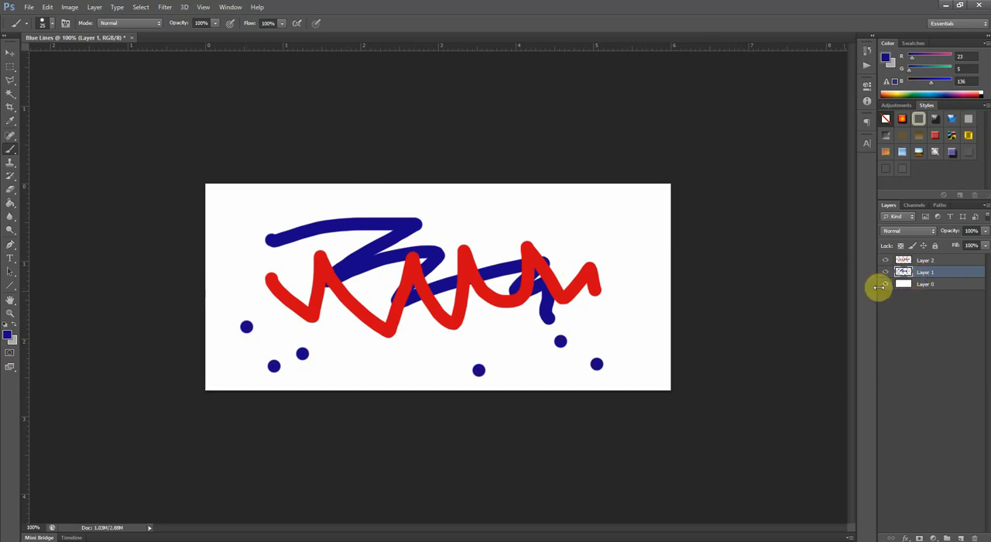
pyautogui.click(612, 218)
pyautogui.click(619, 276)
pyautogui.click(580, 230)
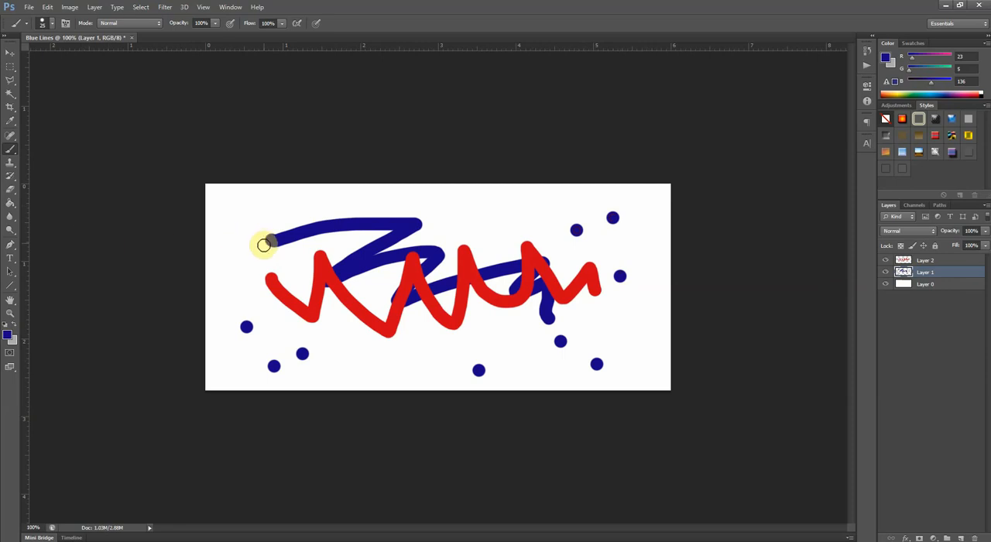
# - Move the blue zigzag and dots on Layer 1 slightly up, and shift the red zigzag on Layer 2 to the left
pyautogui.press('v')
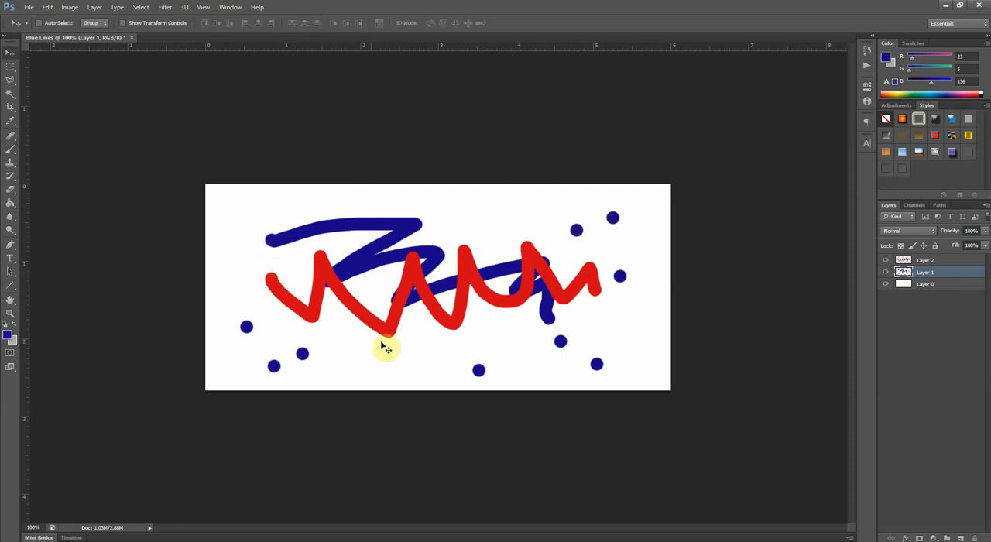
pyautogui.moveTo(431, 364)
pyautogui.mouseDown()
pyautogui.moveTo(409, 359)
pyautogui.moveTo(444, 358)
pyautogui.moveTo(453, 336)
pyautogui.moveTo(414, 341)
pyautogui.moveTo(451, 348)
pyautogui.moveTo(411, 347)
pyautogui.moveTo(435, 346)
pyautogui.moveTo(415, 349)
pyautogui.moveTo(451, 361)
pyautogui.moveTo(475, 354)
pyautogui.moveTo(426, 352)
pyautogui.mouseUp()
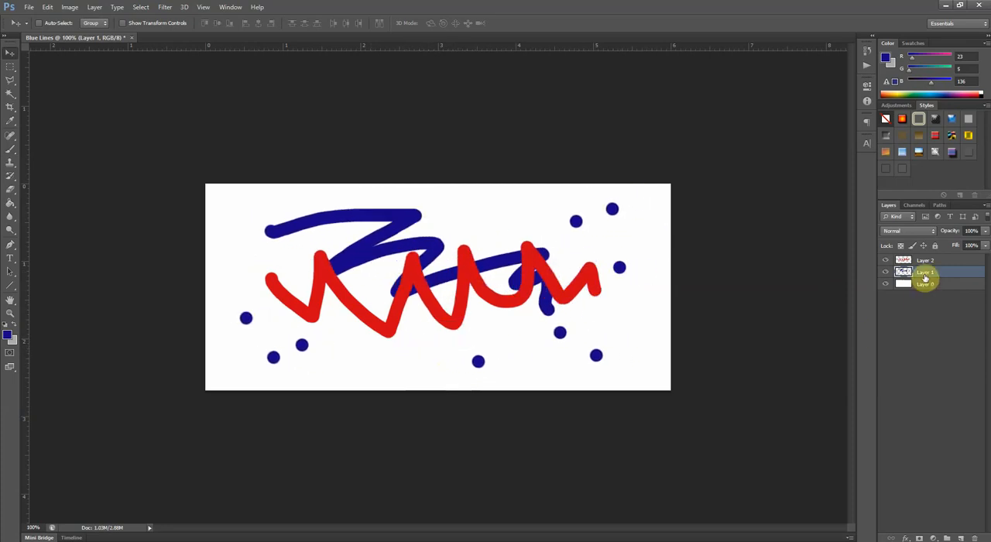
pyautogui.click(926, 261)
pyautogui.moveTo(486, 303)
pyautogui.mouseDown()
pyautogui.moveTo(500, 327)
pyautogui.moveTo(472, 314)
pyautogui.moveTo(560, 295)
pyautogui.moveTo(491, 289)
pyautogui.moveTo(546, 303)
pyautogui.moveTo(564, 327)
pyautogui.moveTo(526, 345)
pyautogui.moveTo(592, 307)
pyautogui.moveTo(508, 328)
pyautogui.moveTo(573, 360)
pyautogui.mouseUp()
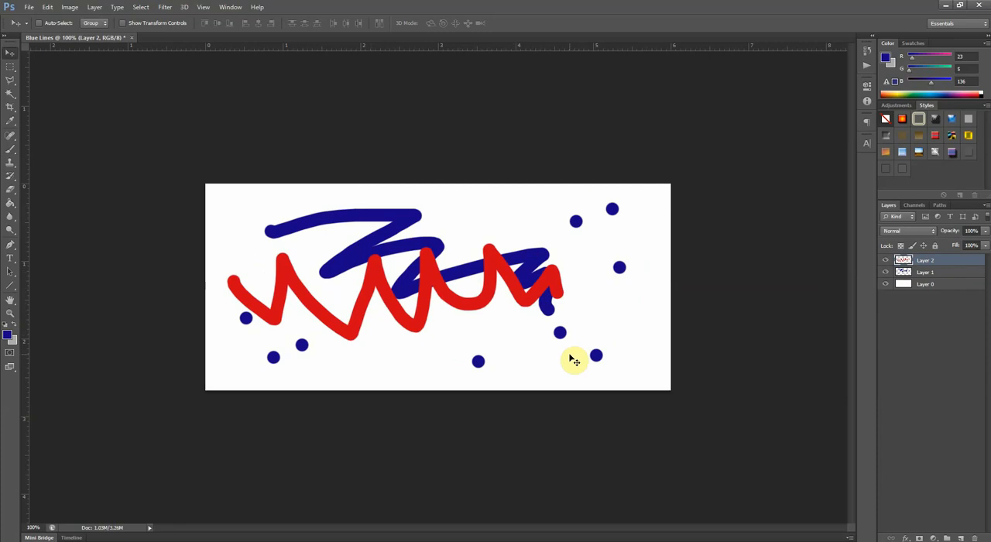
pyautogui.click(927, 273)
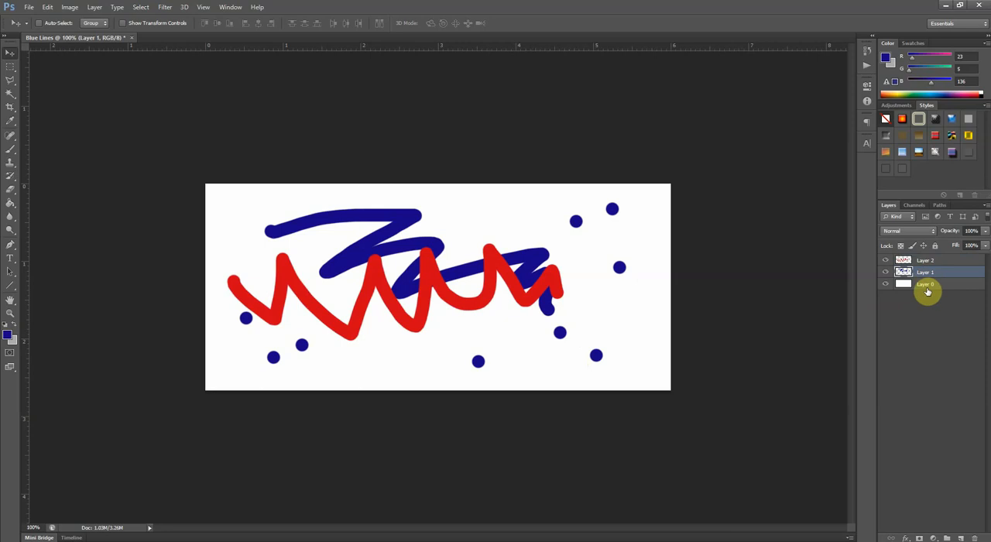
pyautogui.click(927, 286)
pyautogui.click(928, 274)
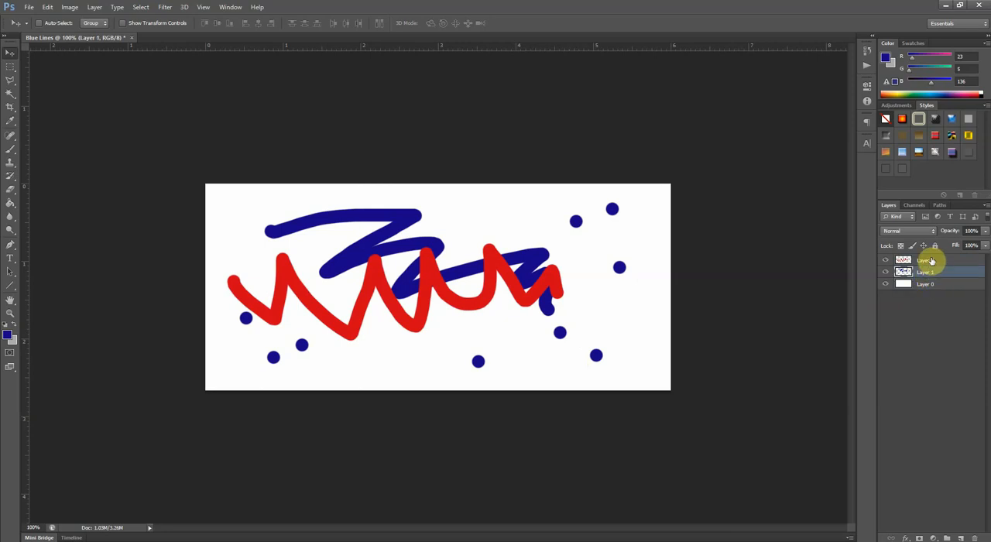
pyautogui.click(931, 261)
pyautogui.click(929, 273)
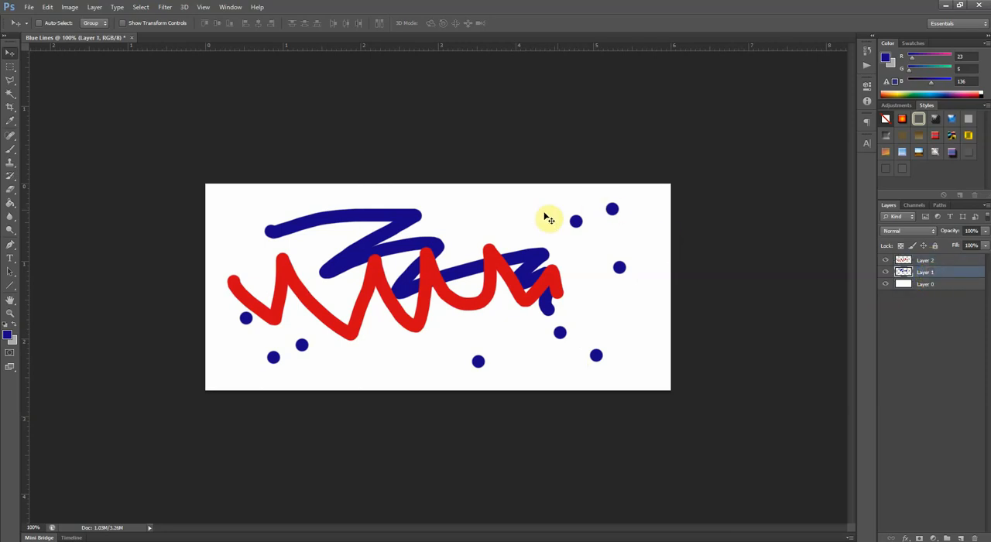
# - Paint a blue zigzag scribble on Layer 2 across the upper part of the canvas with the Brush tool
pyautogui.click(10, 150)
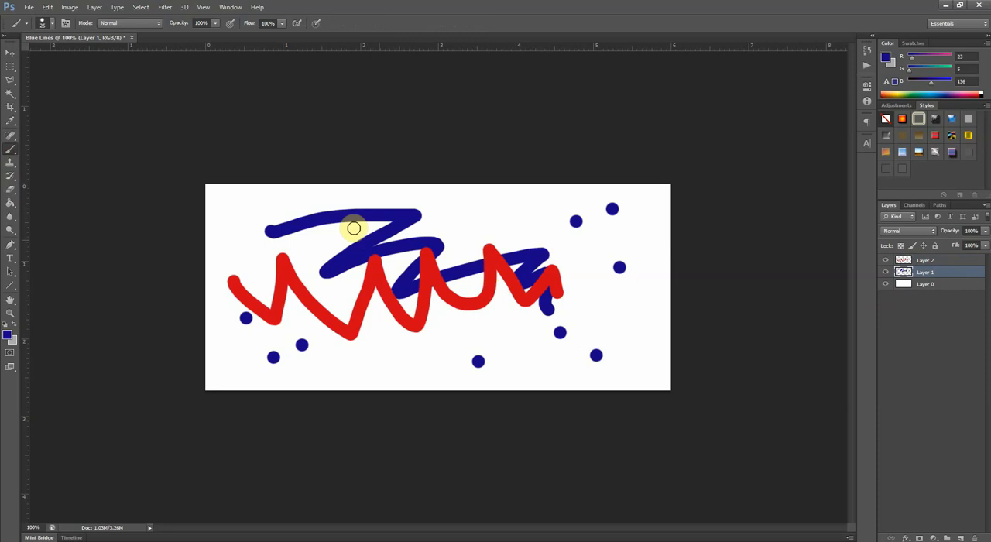
pyautogui.click(925, 261)
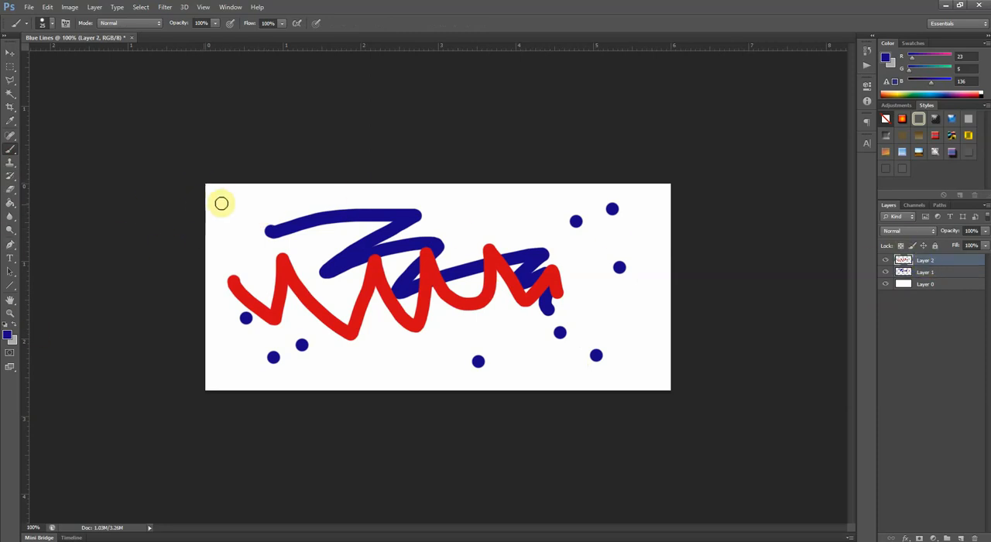
pyautogui.moveTo(222, 202)
pyautogui.mouseDown()
pyautogui.moveTo(323, 218)
pyautogui.moveTo(374, 209)
pyautogui.moveTo(337, 221)
pyautogui.moveTo(452, 204)
pyautogui.moveTo(444, 221)
pyautogui.moveTo(541, 218)
pyautogui.moveTo(569, 232)
pyautogui.mouseUp()
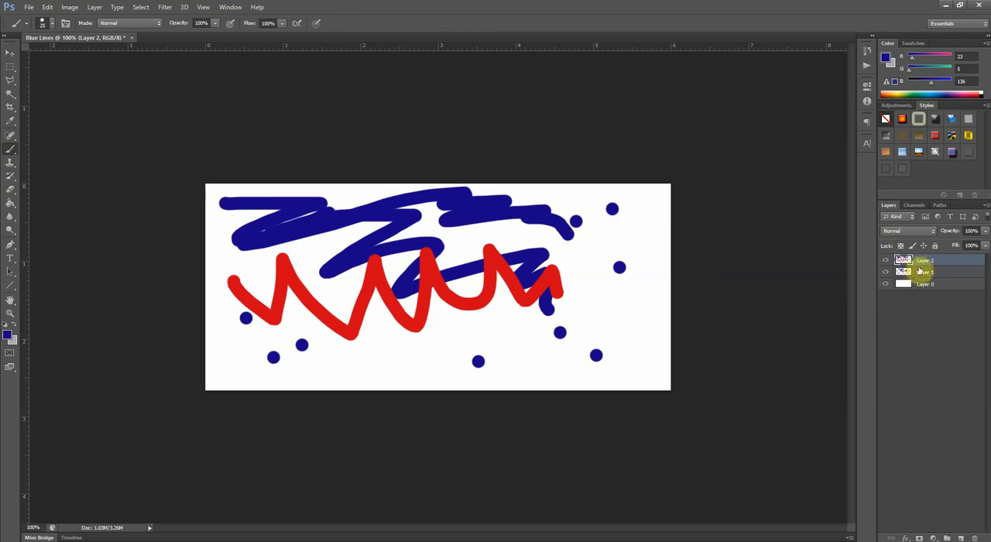
# - Move Layer 2's red and blue strokes together across the canvas, ending slightly right of and below their starting position
pyautogui.press('v')
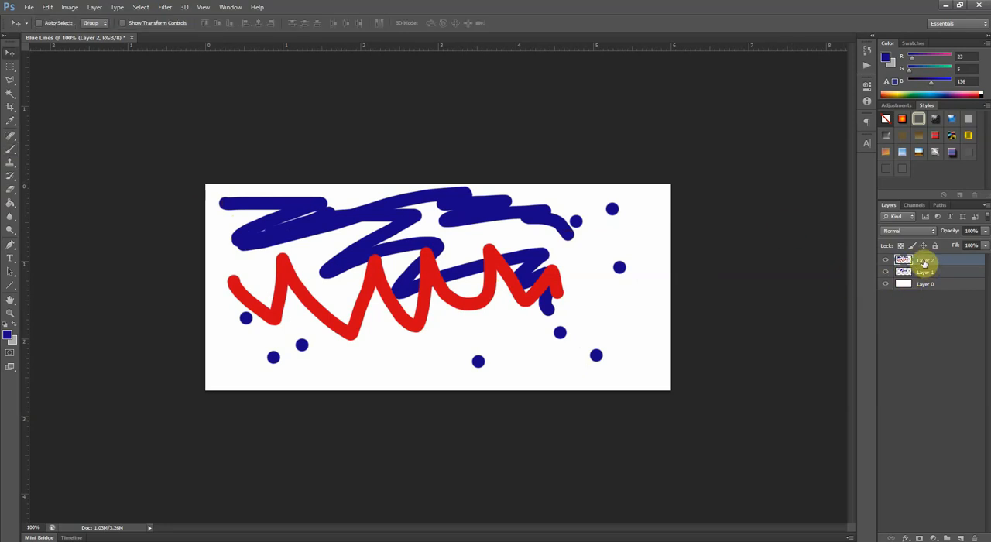
pyautogui.moveTo(498, 261)
pyautogui.mouseDown()
pyautogui.moveTo(513, 266)
pyautogui.moveTo(491, 256)
pyautogui.moveTo(607, 255)
pyautogui.moveTo(497, 280)
pyautogui.moveTo(507, 288)
pyautogui.moveTo(582, 254)
pyautogui.moveTo(489, 258)
pyautogui.moveTo(513, 278)
pyautogui.moveTo(547, 268)
pyautogui.moveTo(615, 301)
pyautogui.mouseUp()
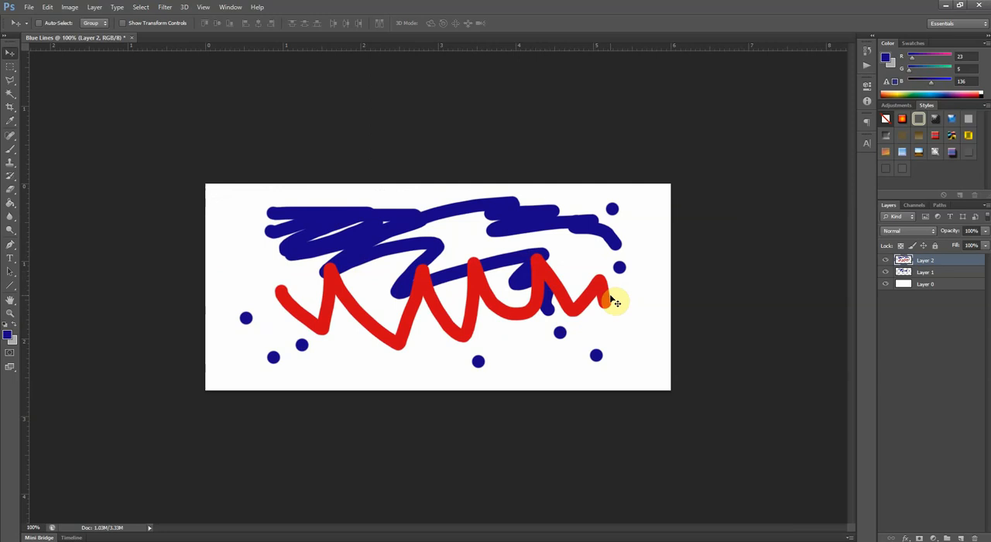
pyautogui.moveTo(526, 247)
pyautogui.mouseDown()
pyautogui.moveTo(475, 259)
pyautogui.moveTo(539, 267)
pyautogui.moveTo(482, 281)
pyautogui.moveTo(468, 249)
pyautogui.mouseUp()
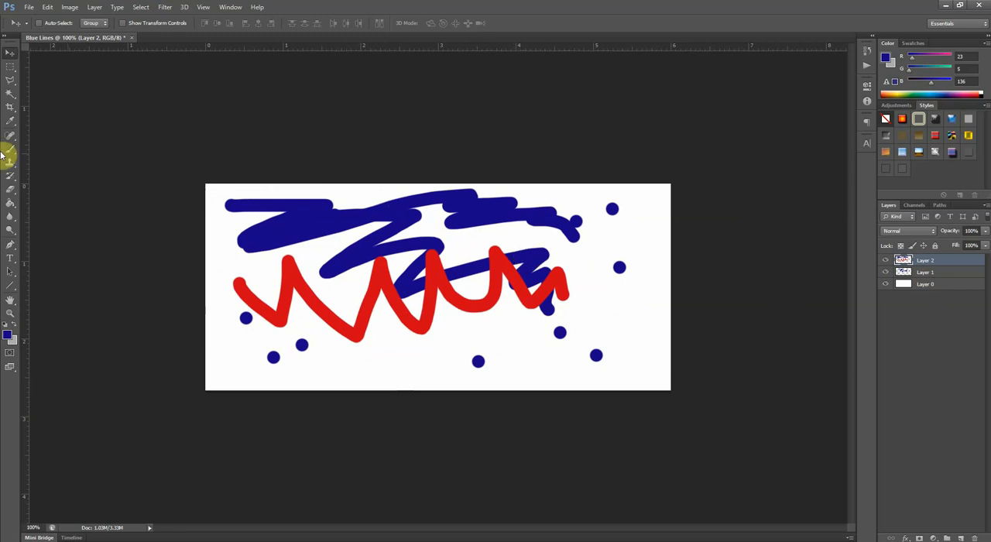
# - Erase the upper-left end of the blue scribble and parts of the strokes' right ends on Layer 2, briefly hiding that layer to compare
pyautogui.click(10, 189)
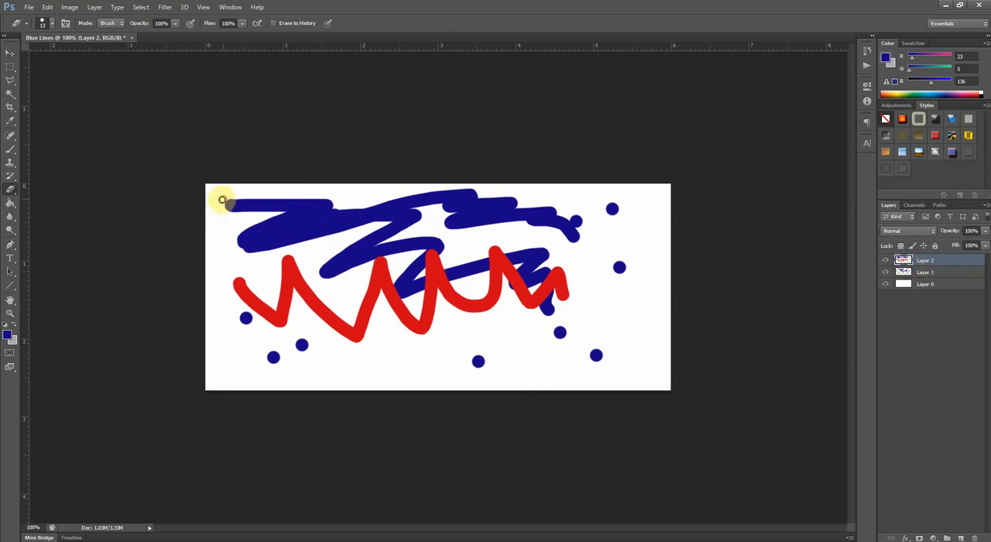
pyautogui.moveTo(231, 200)
pyautogui.mouseDown()
pyautogui.moveTo(265, 192)
pyautogui.moveTo(239, 206)
pyautogui.moveTo(247, 208)
pyautogui.moveTo(286, 195)
pyautogui.mouseUp()
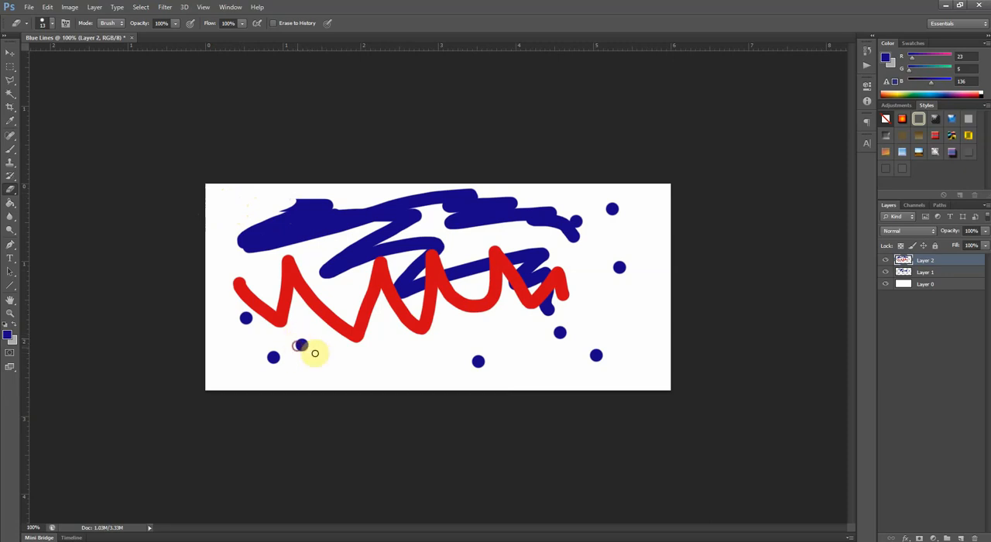
pyautogui.click(884, 260)
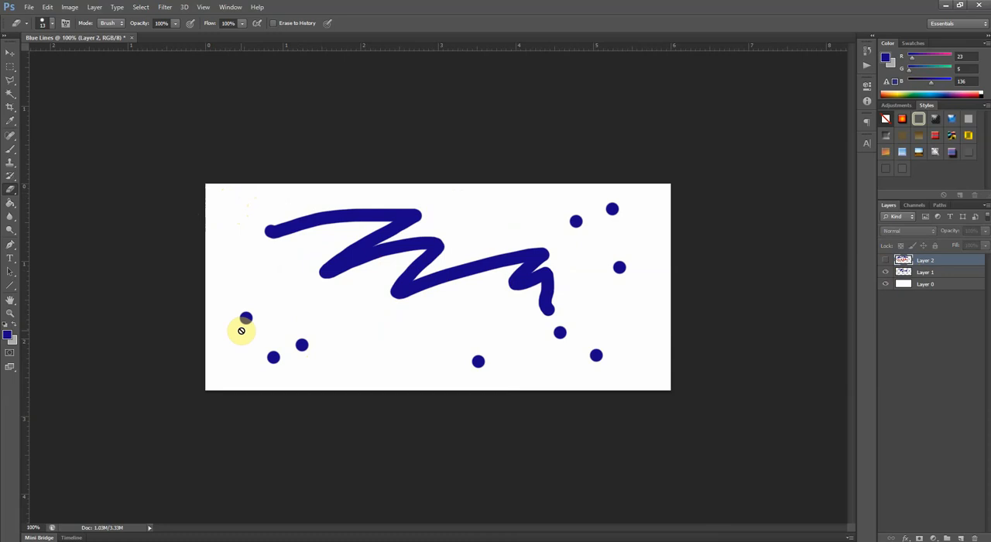
pyautogui.click(886, 260)
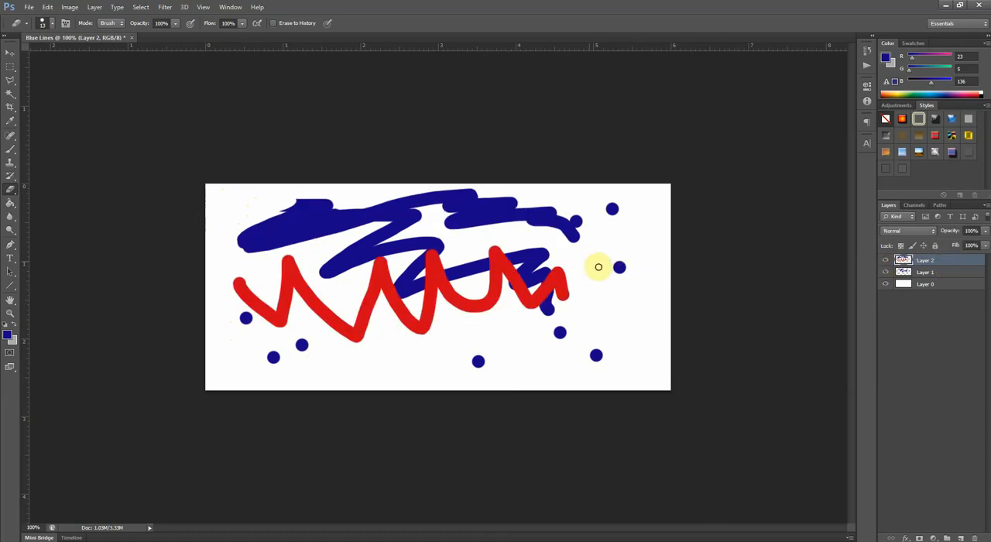
pyautogui.moveTo(570, 299)
pyautogui.mouseDown()
pyautogui.moveTo(577, 272)
pyautogui.moveTo(559, 292)
pyautogui.moveTo(571, 276)
pyautogui.moveTo(553, 251)
pyautogui.moveTo(560, 215)
pyautogui.moveTo(549, 235)
pyautogui.moveTo(563, 208)
pyautogui.moveTo(545, 238)
pyautogui.mouseUp()
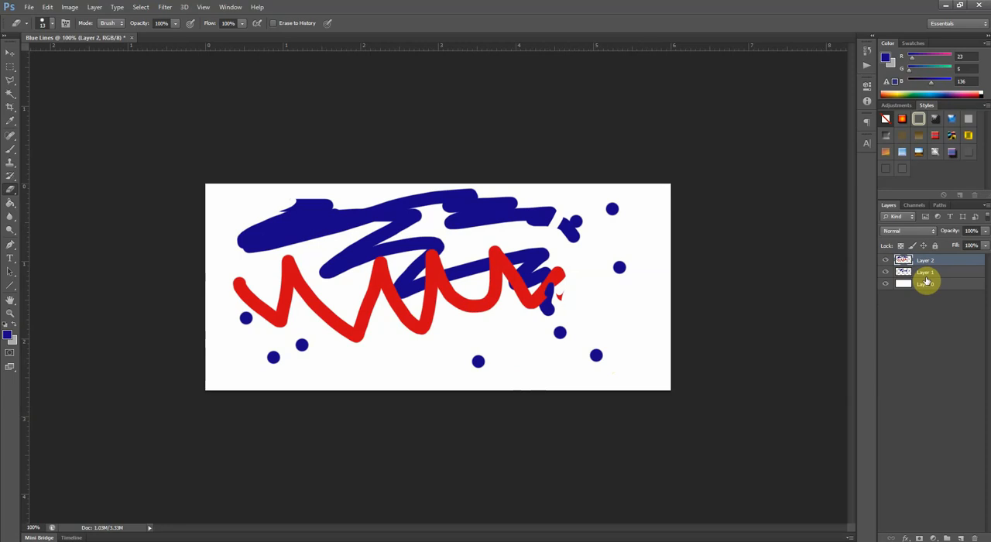
# - Hide Layer 2 and Layer 1, and select the white Layer 0
pyautogui.click(885, 260)
pyautogui.click(885, 270)
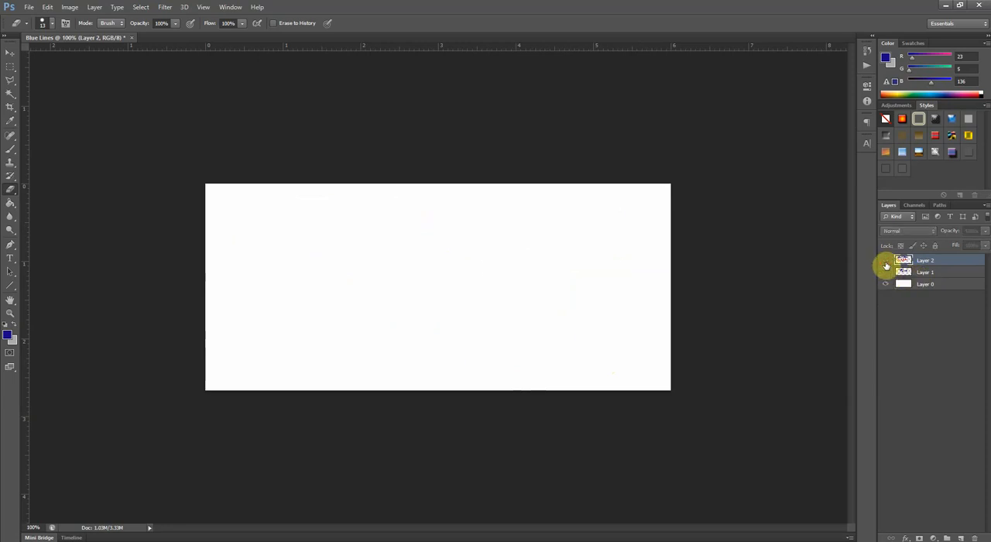
pyautogui.click(931, 288)
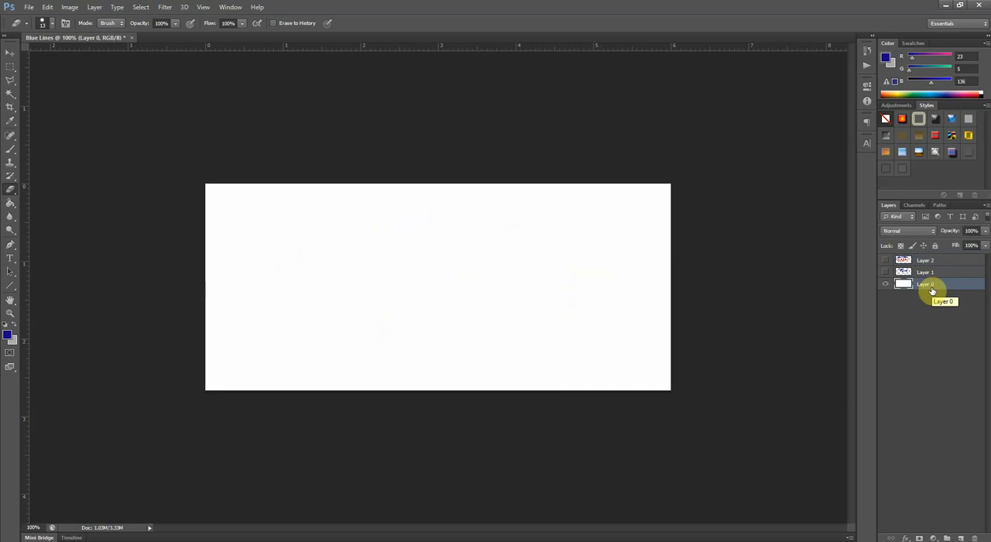